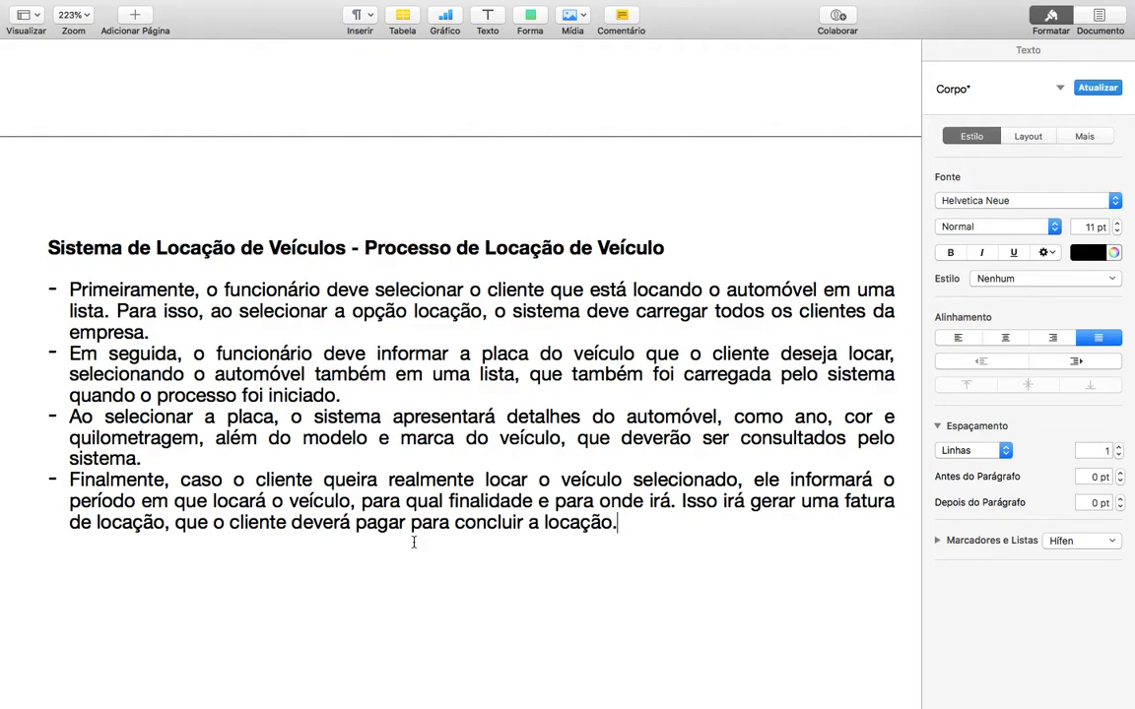
Switch from the process description to Astah and review the use case and class diagrams, ending on the sequence diagram
key("ctrl+Right")
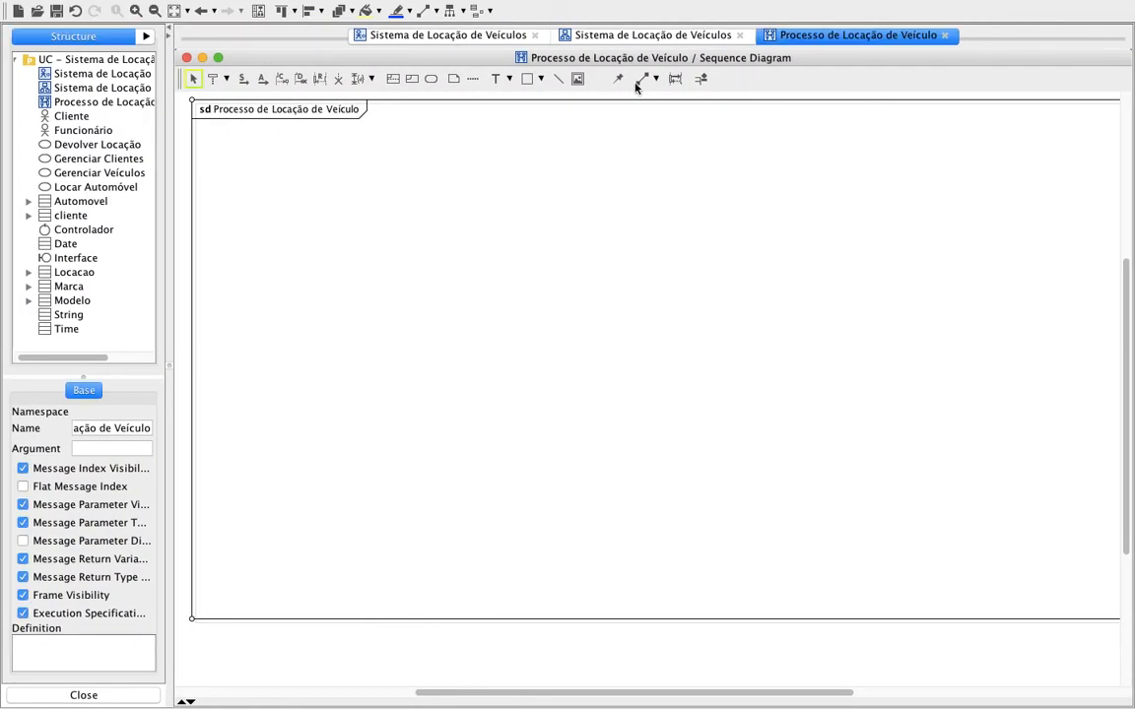
left_click(472, 35)
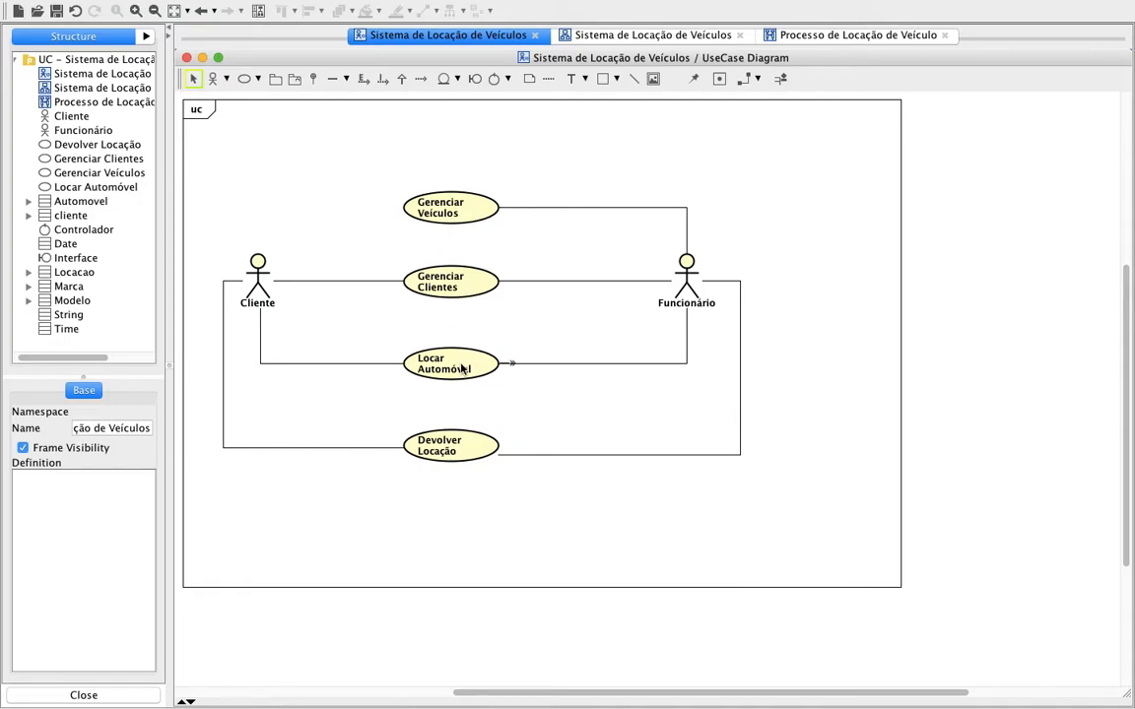
left_click(615, 34)
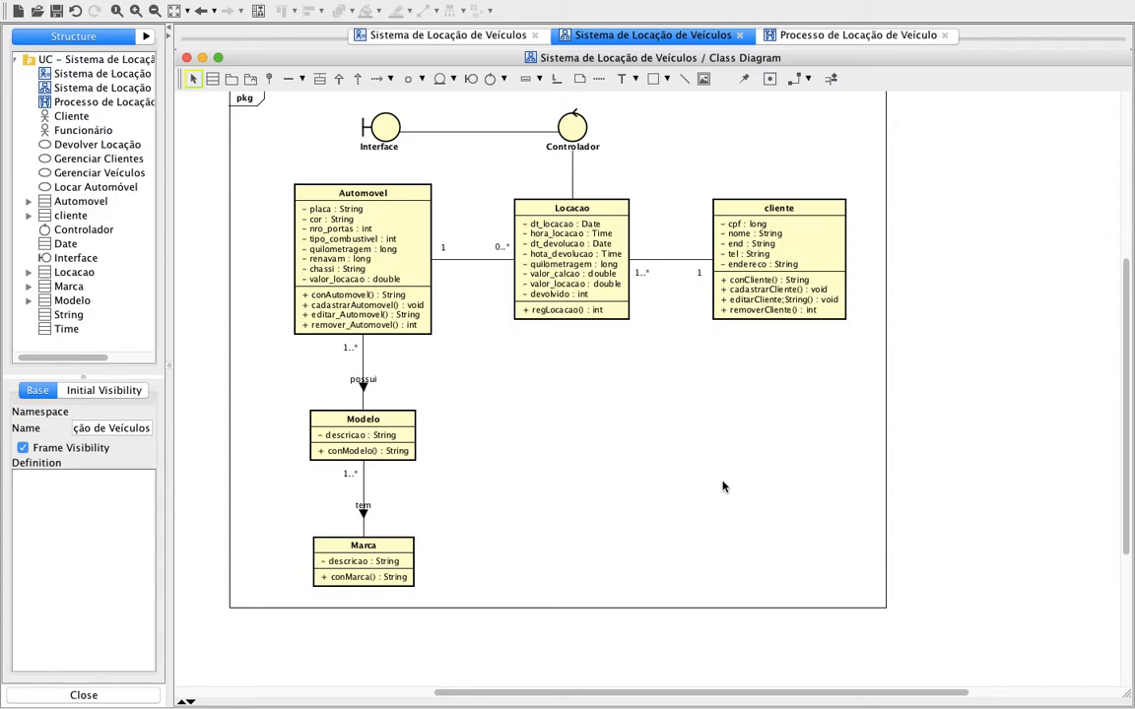
left_click(842, 37)
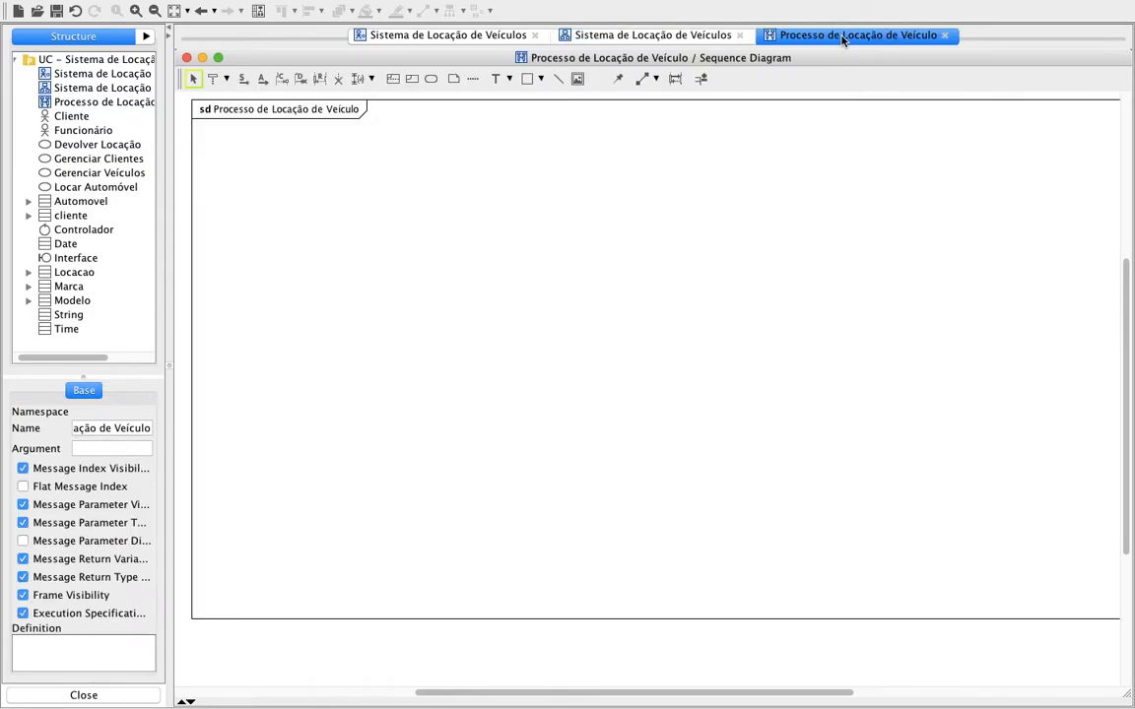
Add lifelines for the Funcionário actor, Interface and Controlador side by side in the sequence diagram
left_click_drag(85, 130, 267, 131)
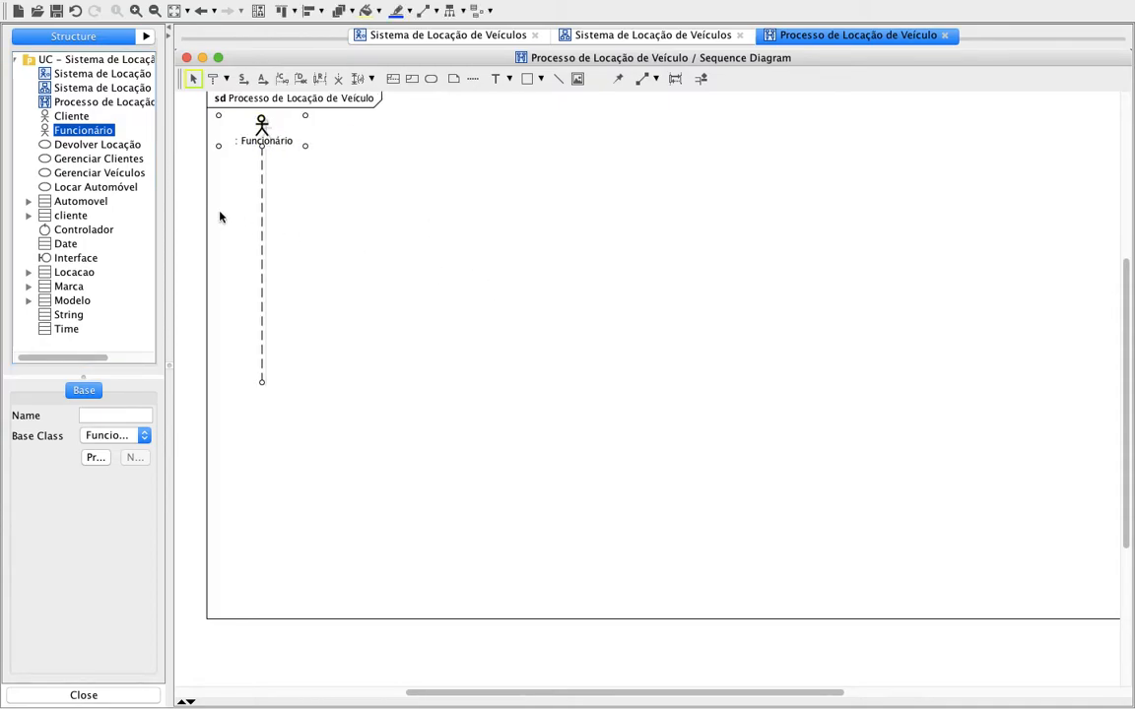
left_click_drag(82, 261, 417, 161)
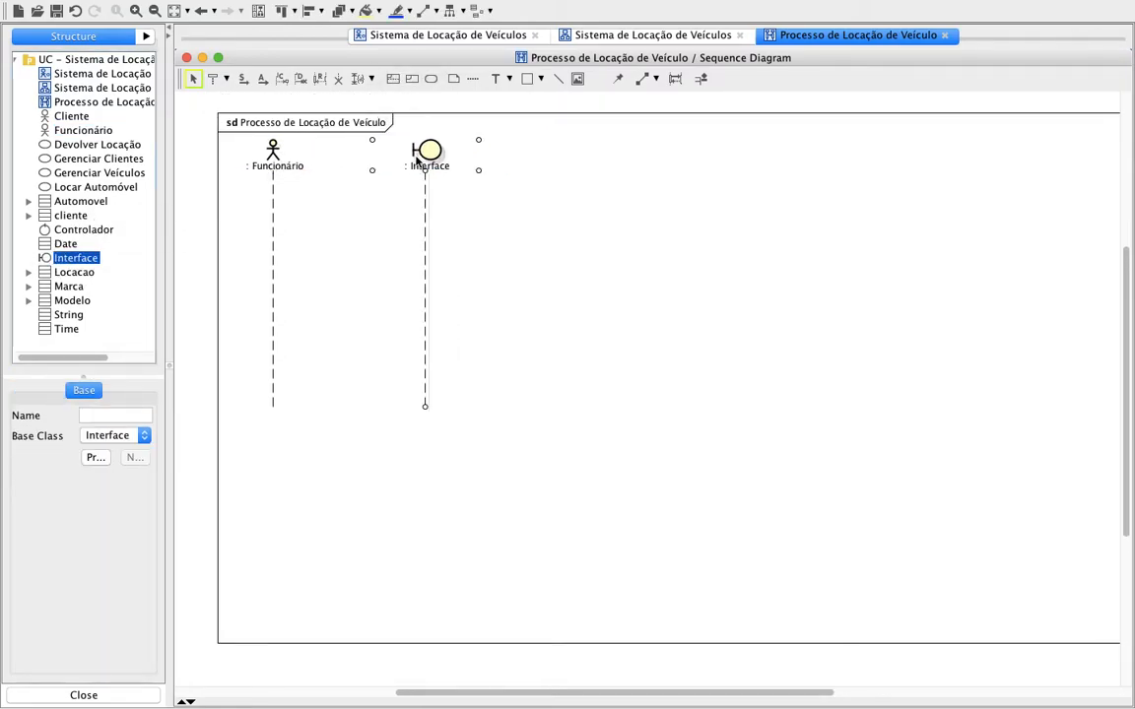
left_click(79, 233)
left_click_drag(108, 234, 590, 150)
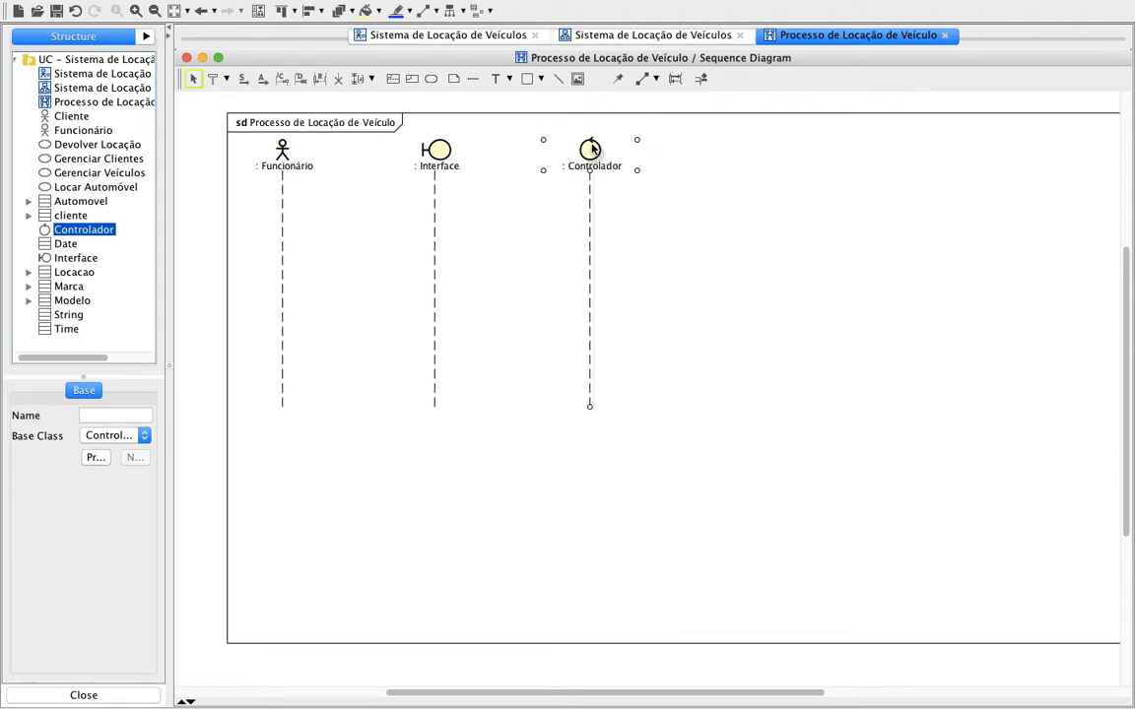
left_click(554, 309)
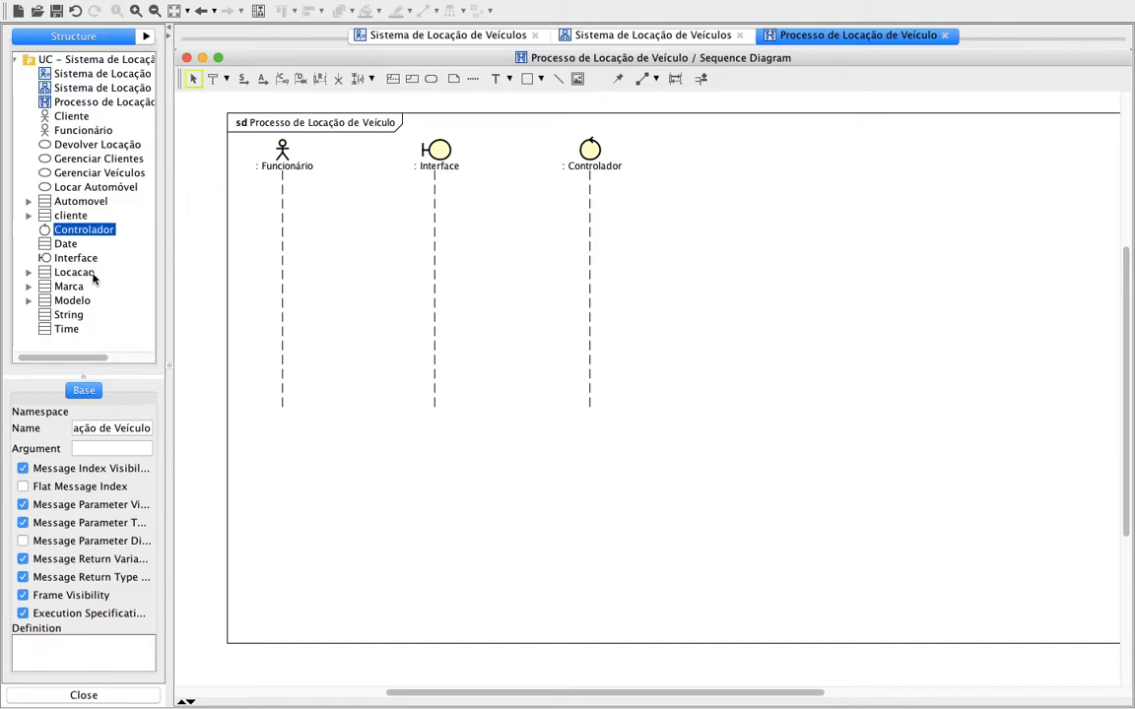
Add lifelines for the cliente, Automovel, Modelo and Marca classes in a row after Controlador
left_click_drag(79, 216, 719, 147)
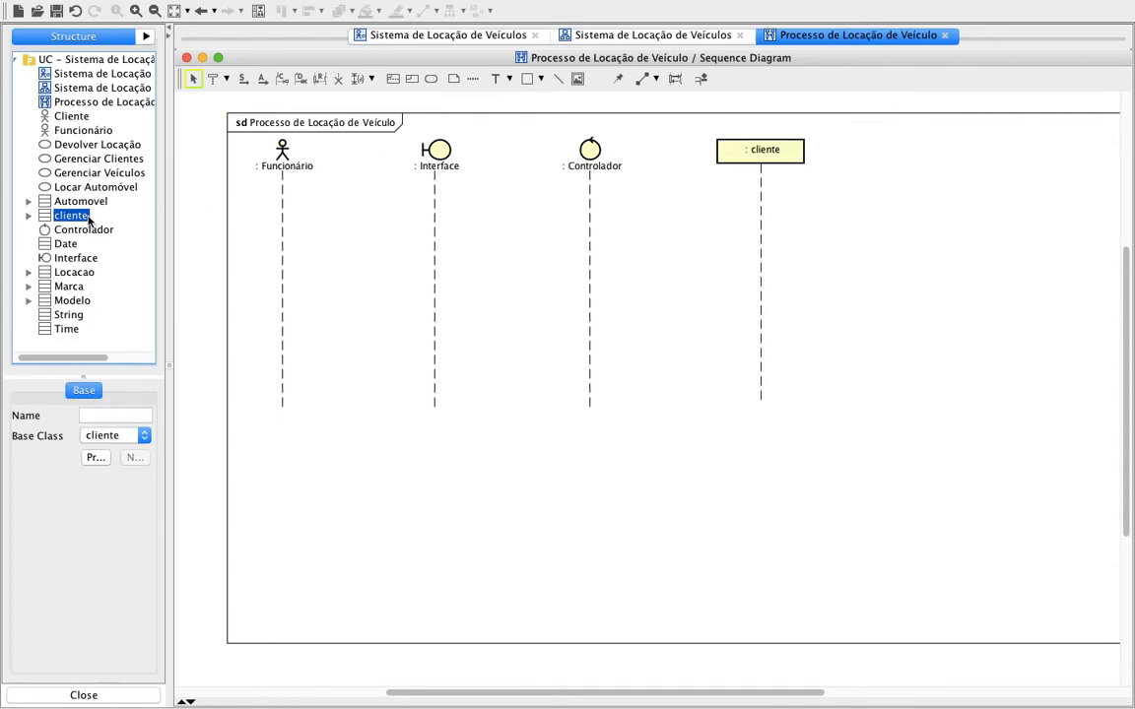
left_click_drag(82, 201, 893, 147)
left_click(882, 244)
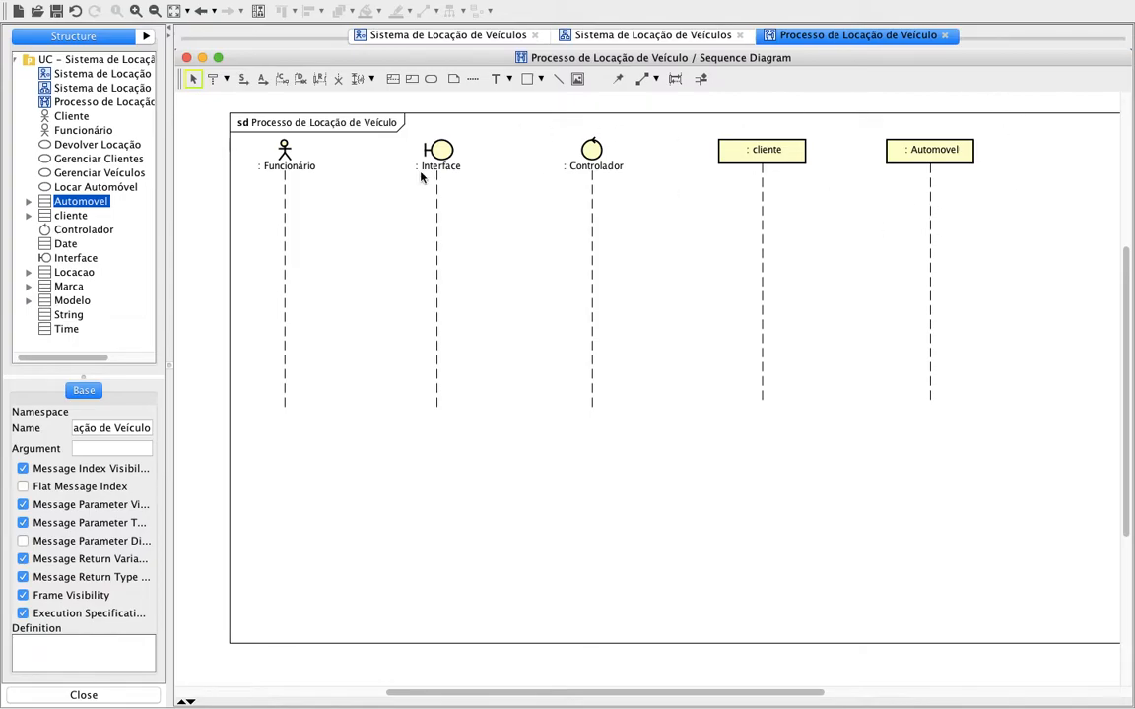
left_click_drag(75, 299, 1074, 148)
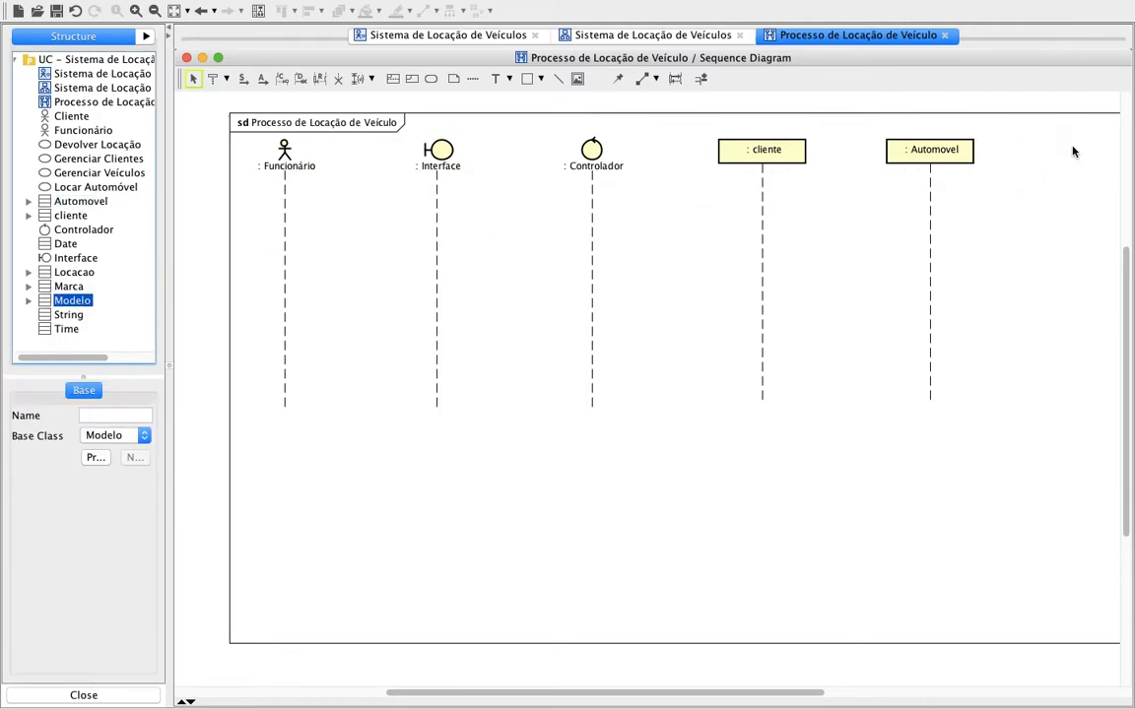
left_click_drag(69, 286, 1074, 149)
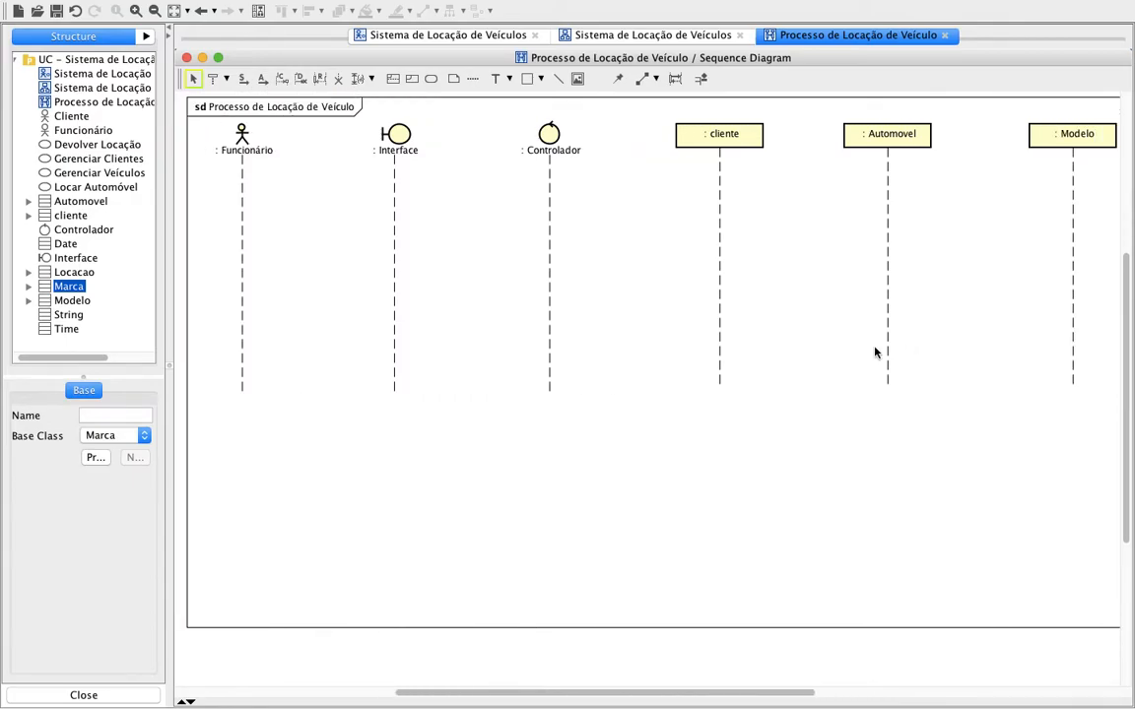
scroll(875, 353, "down", 1)
Check the process description, and draw a synchronous message named Locar from Funcionário to Interface
key("ctrl+Left")
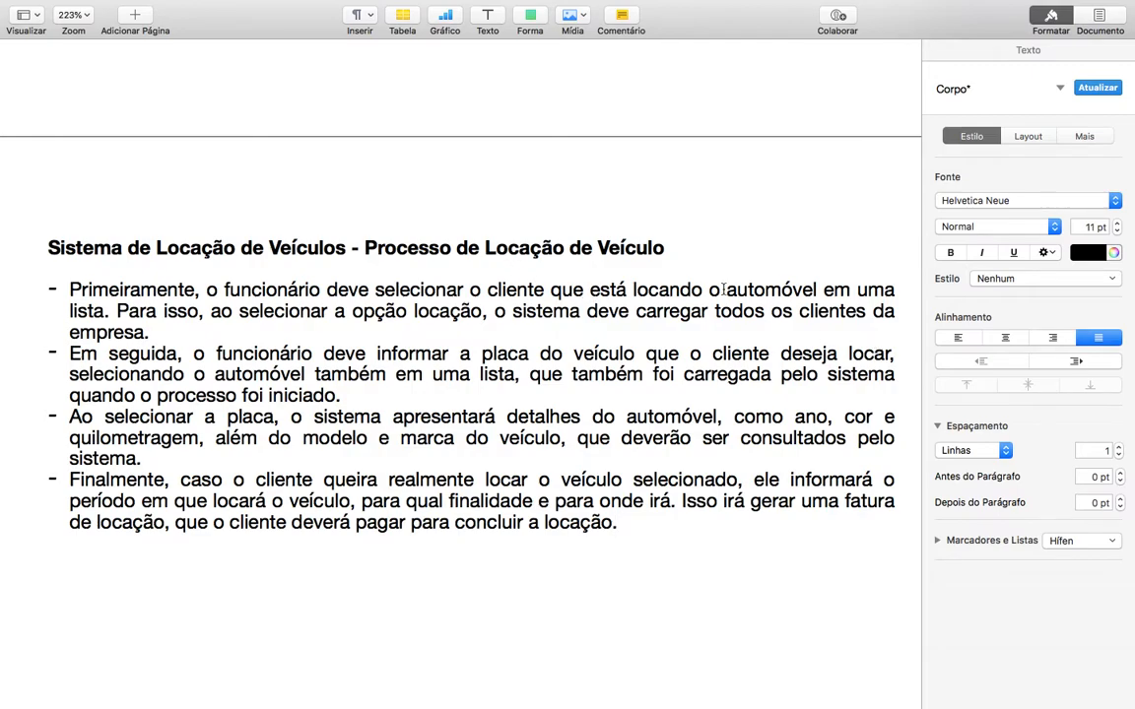
key("ctrl+Right")
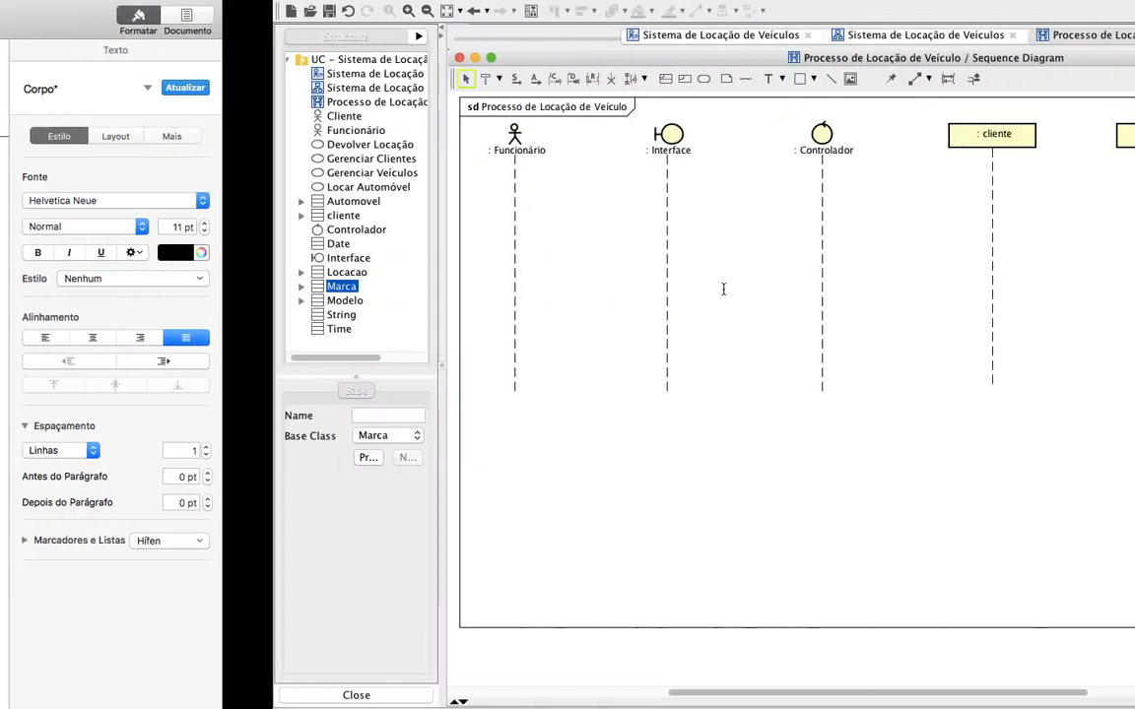
left_click(242, 79)
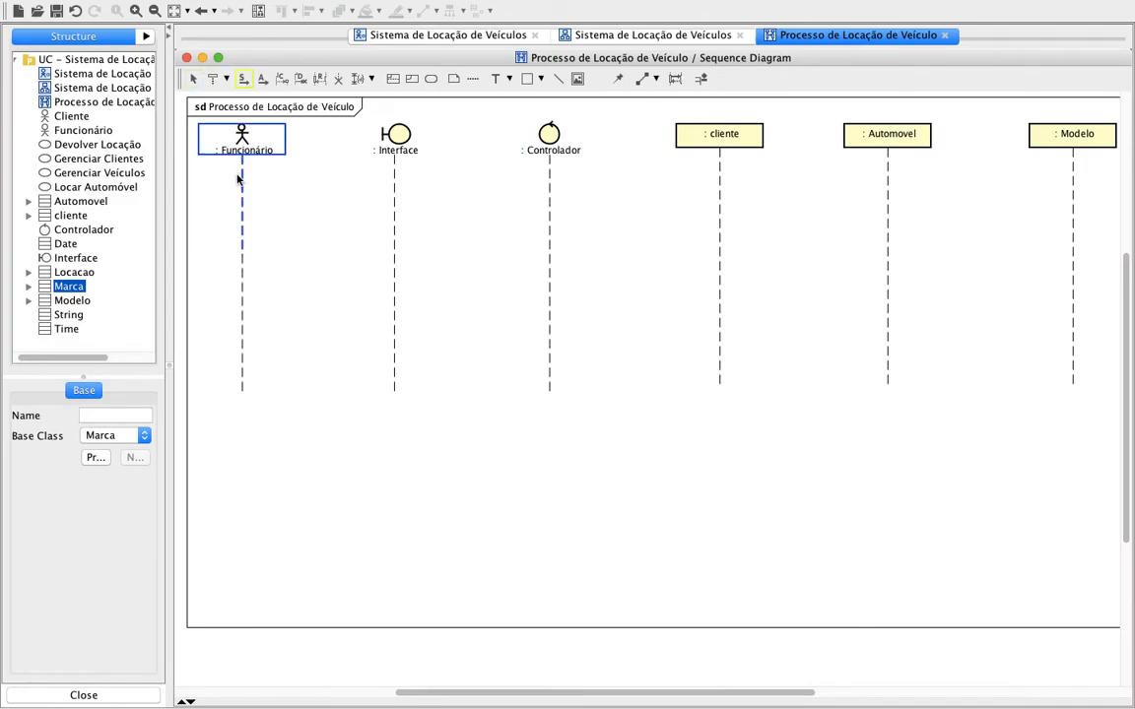
mouse_move(242, 176)
left_mouse_down()
mouse_move(380, 185)
mouse_move(380, 173)
left_mouse_up()
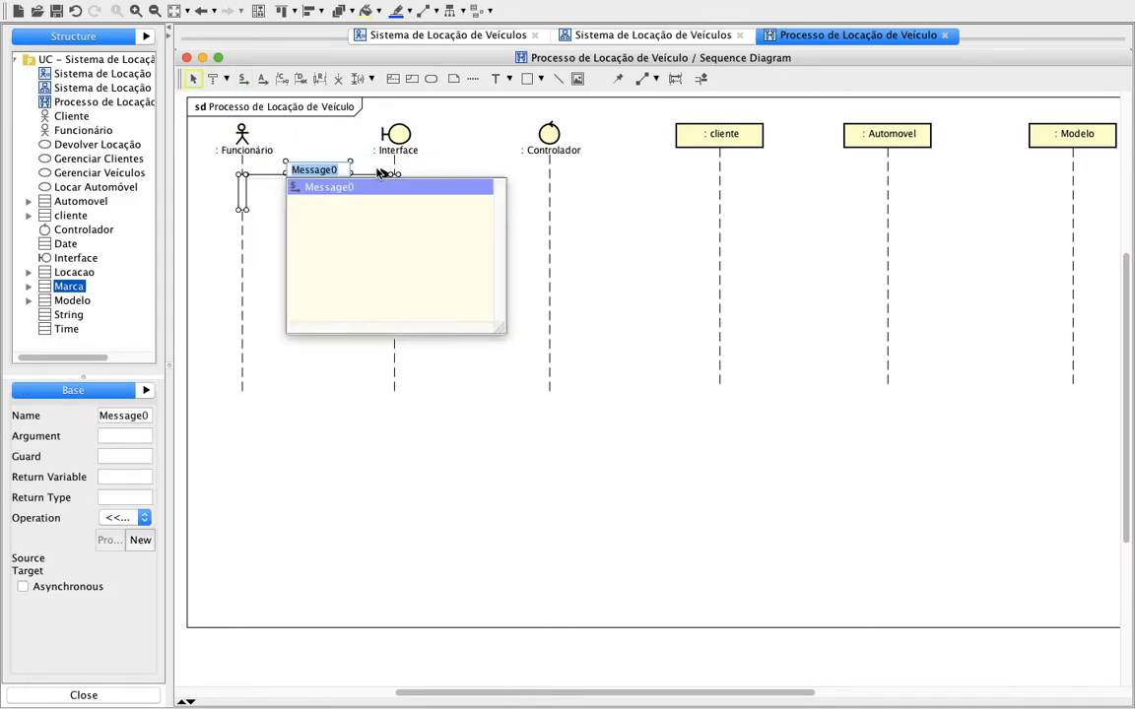
type("lo")
type("Loa")
type("ar")
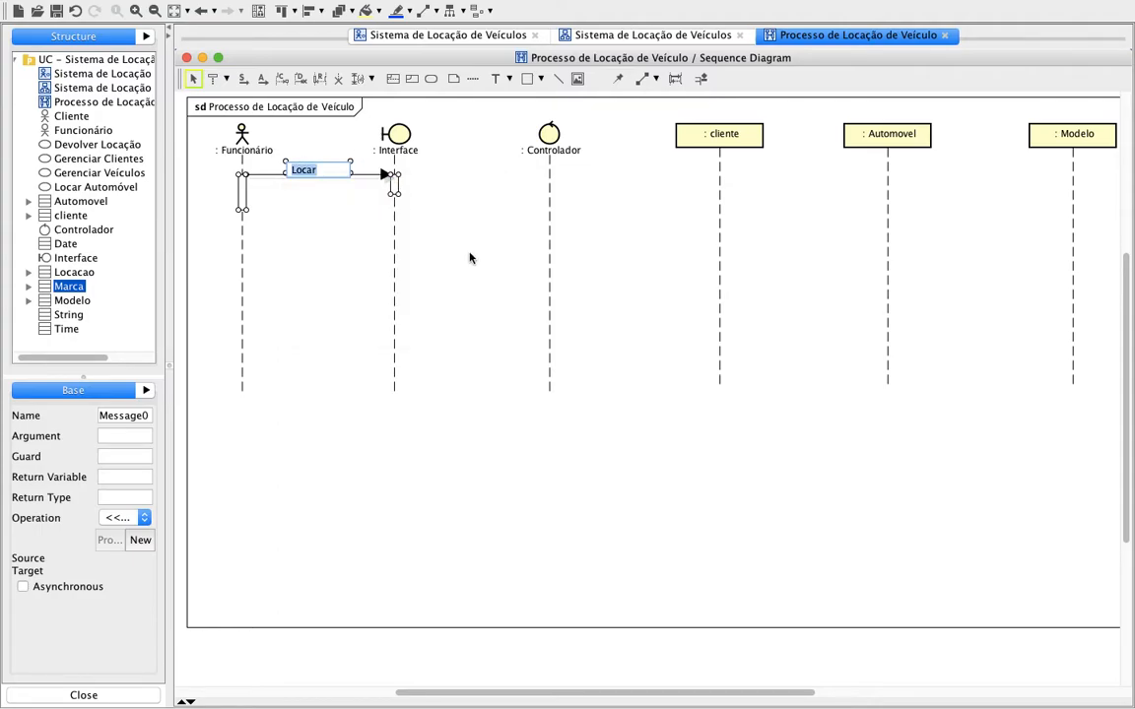
key("Return")
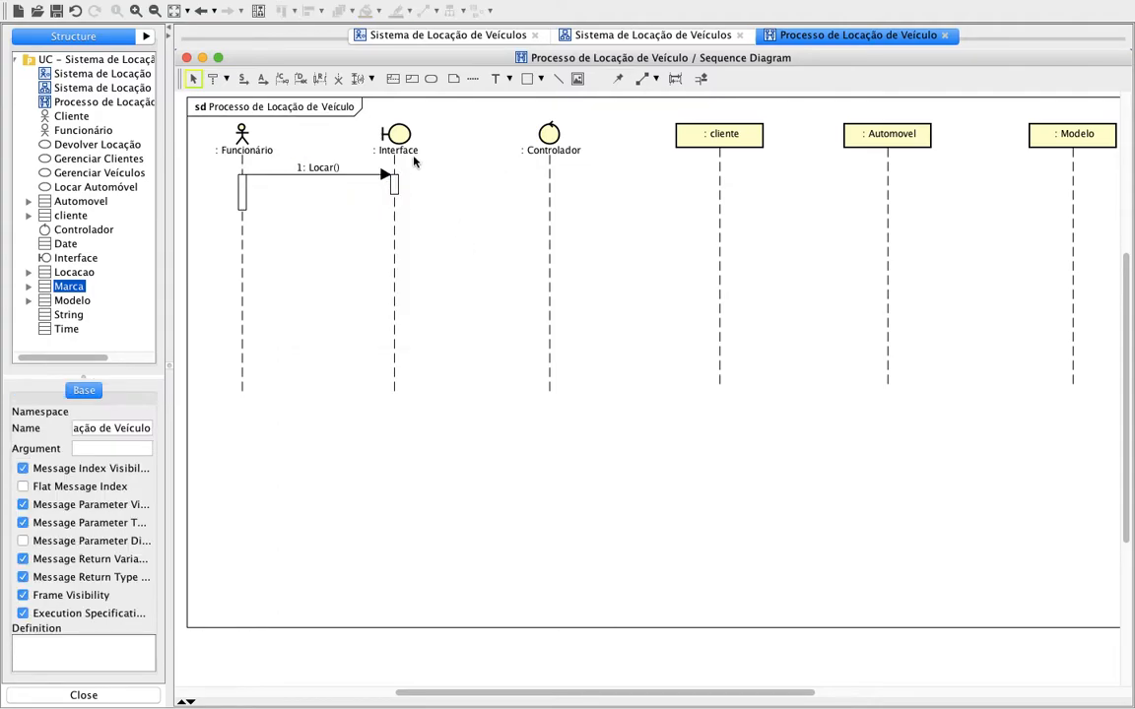
Draw a synchronous message named Locação from the Interface activation to Controlador
left_click(243, 79)
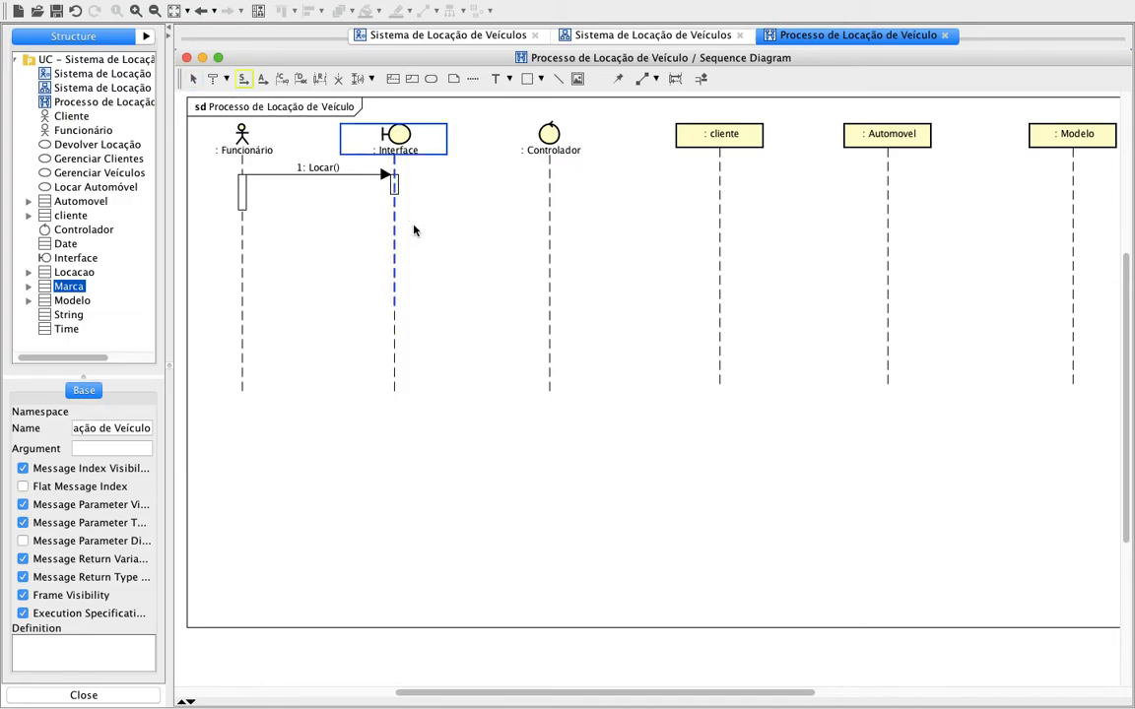
left_click_drag(394, 187, 537, 186)
type("Locação")
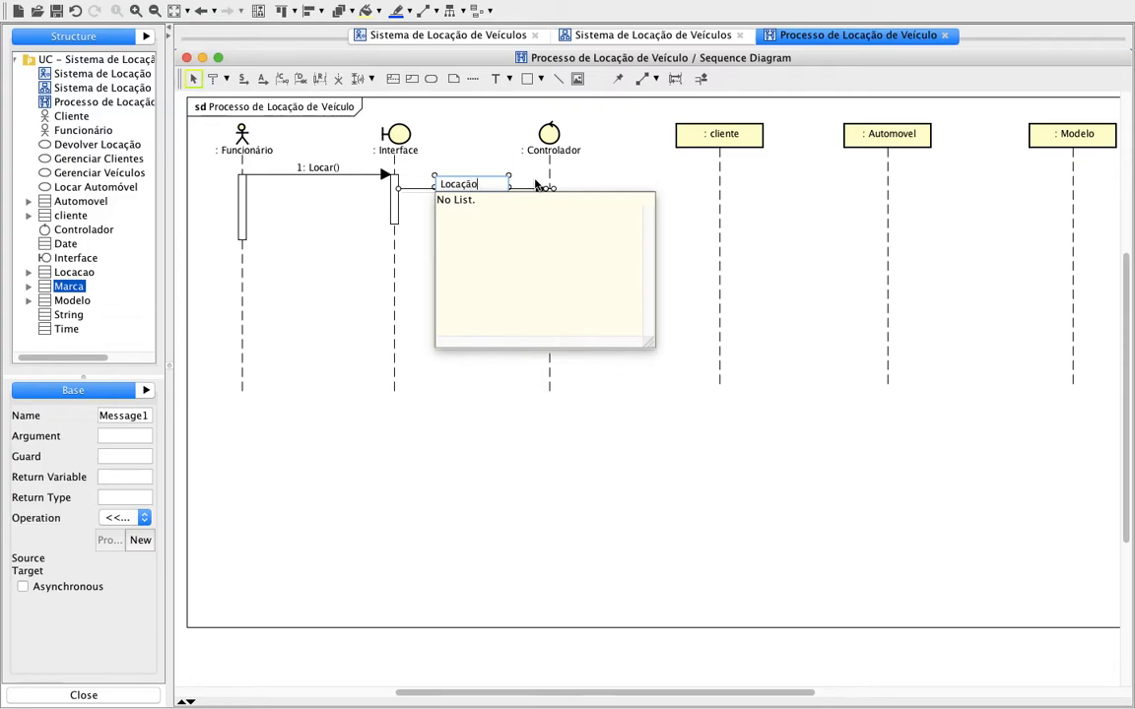
key("Return")
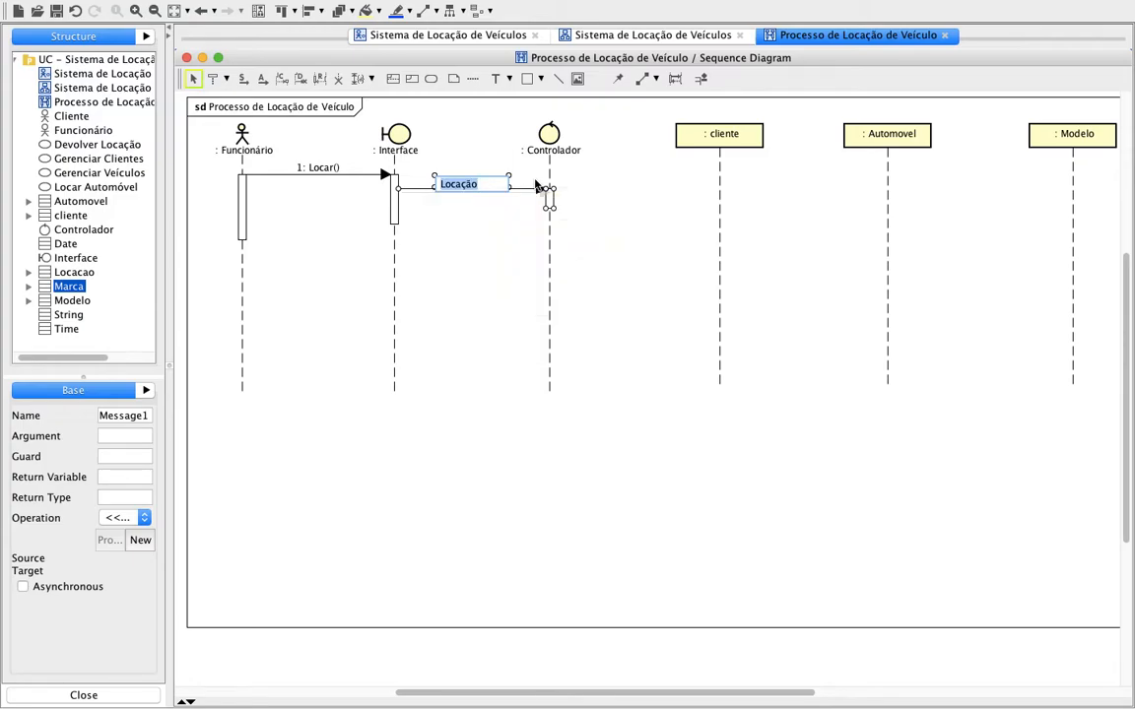
key("Return")
left_click(493, 279)
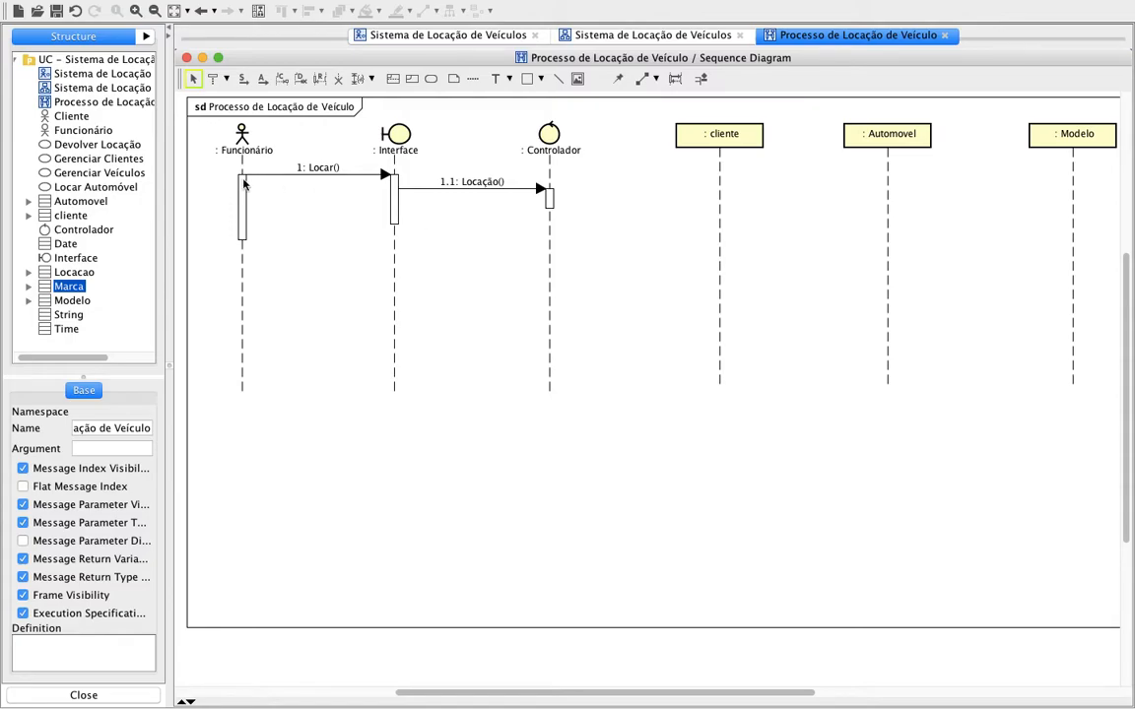
left_click(316, 170)
left_click(315, 169)
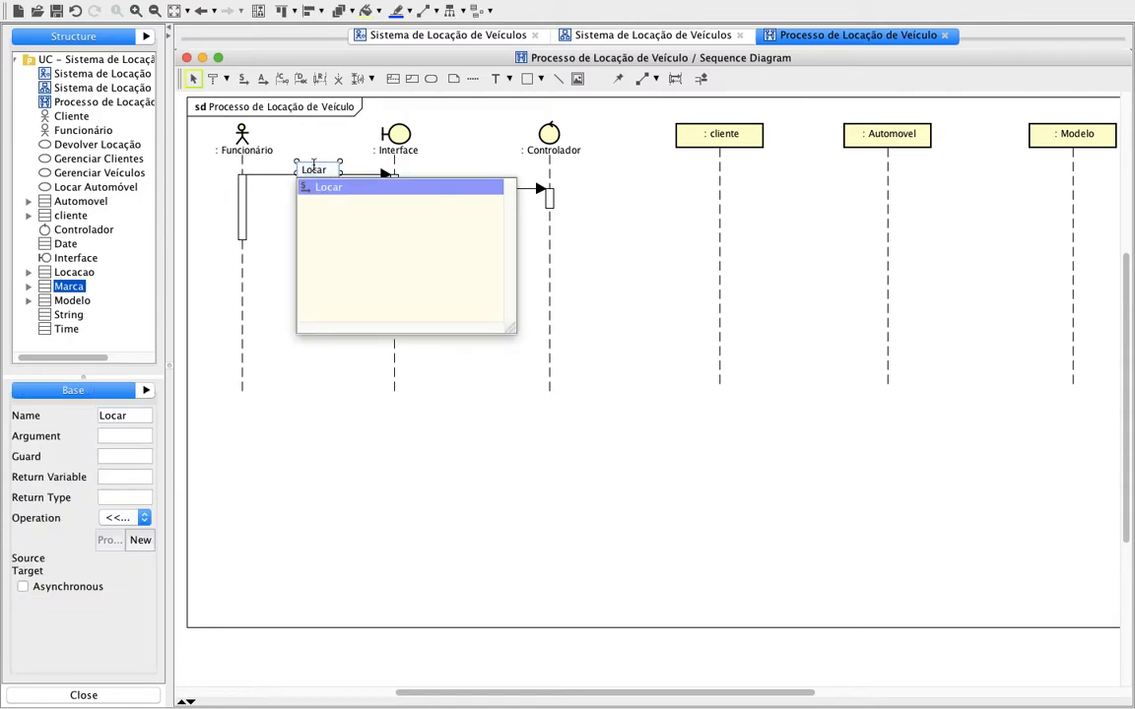
left_click(524, 489)
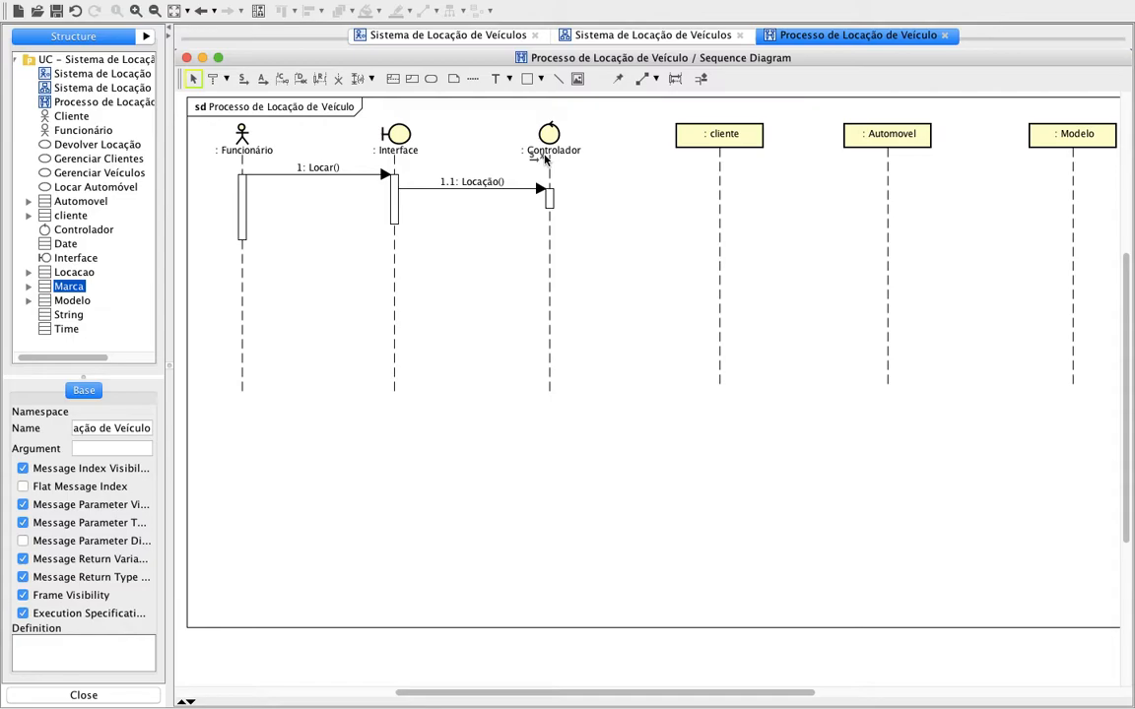
Draw a synchronous message from Controlador to cliente and assign it the conCliente():String operation
left_click(245, 82)
left_click(549, 215)
left_click(704, 202)
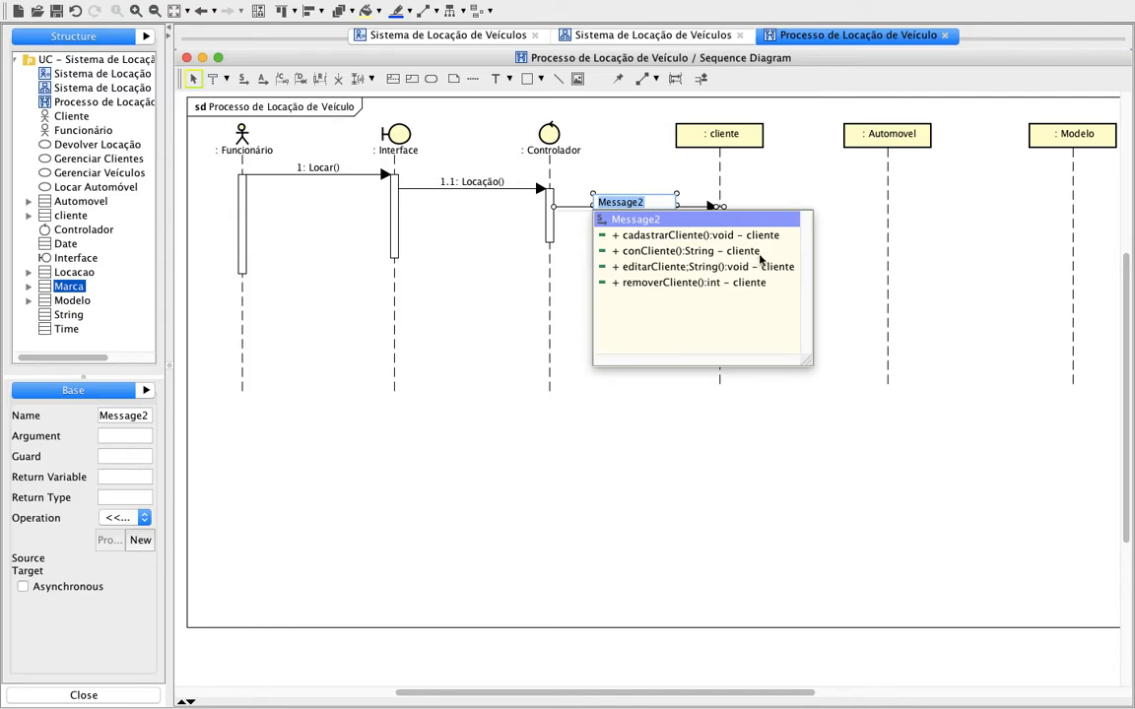
left_click(674, 252)
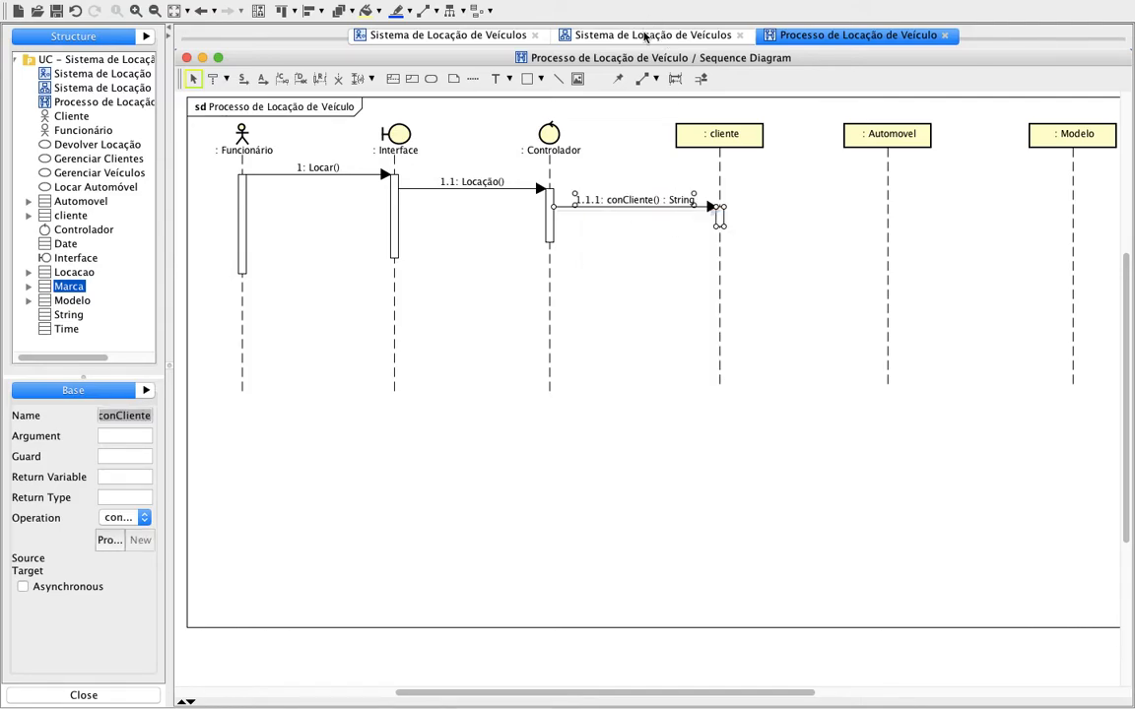
Check the class diagram, and add a reply message named cliente:String from cliente back to Controlador
left_click(645, 37)
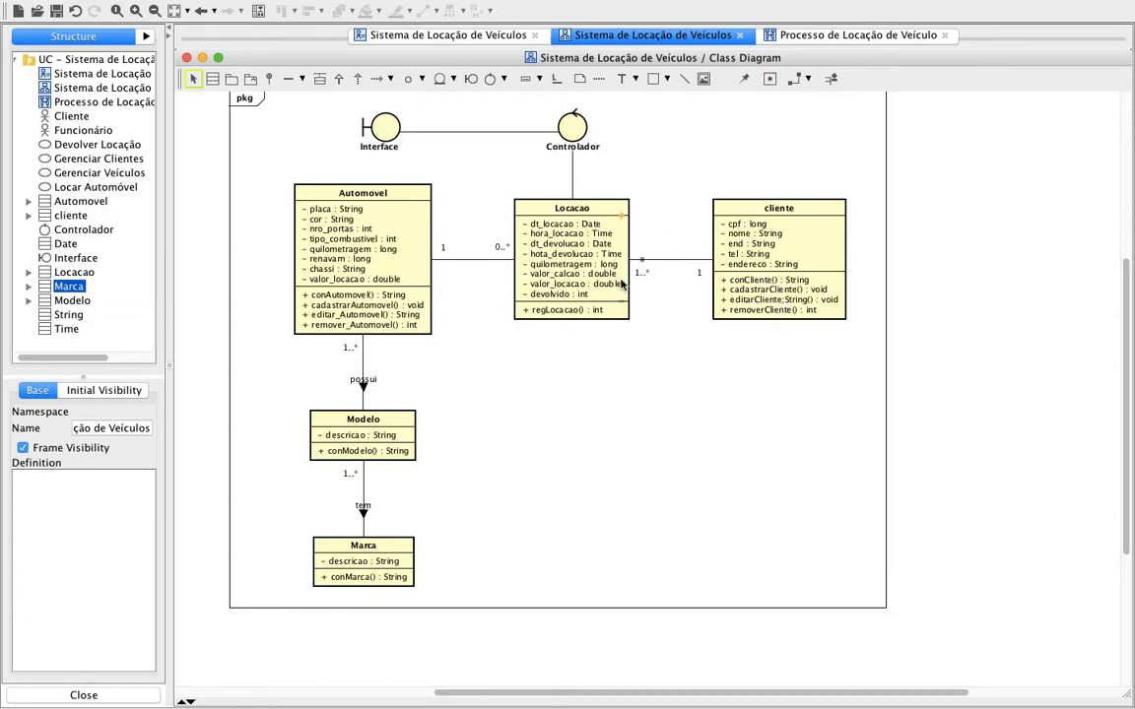
left_click(818, 37)
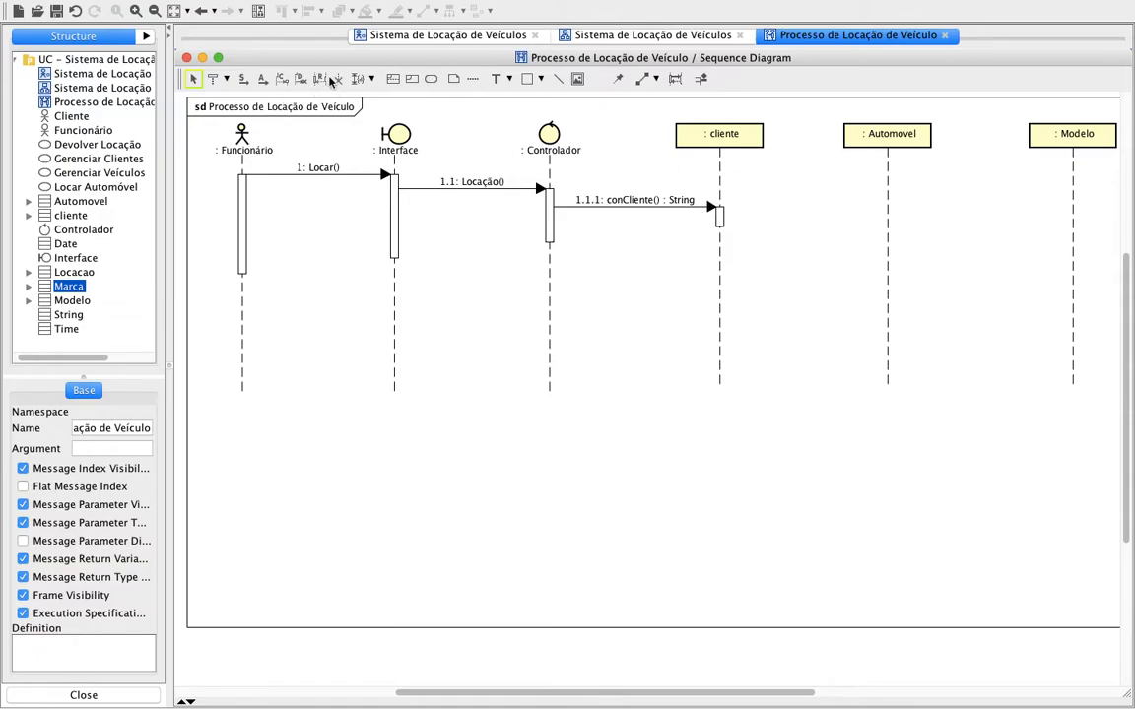
left_click(323, 81)
left_click(720, 226)
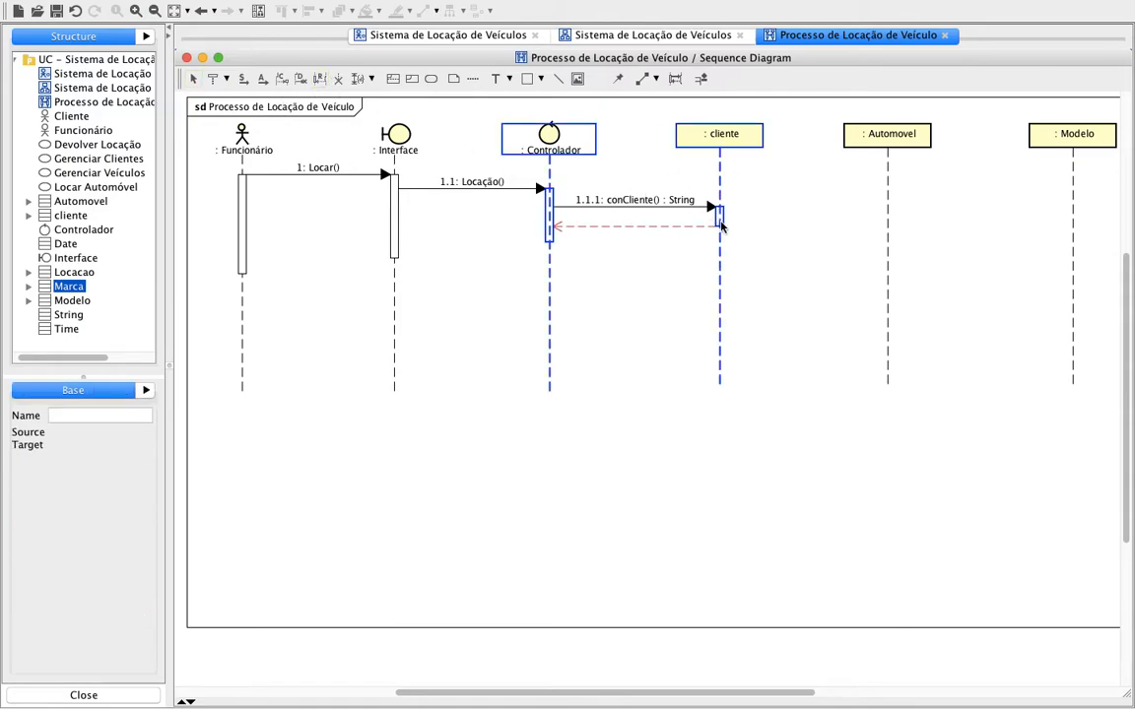
left_click(93, 417)
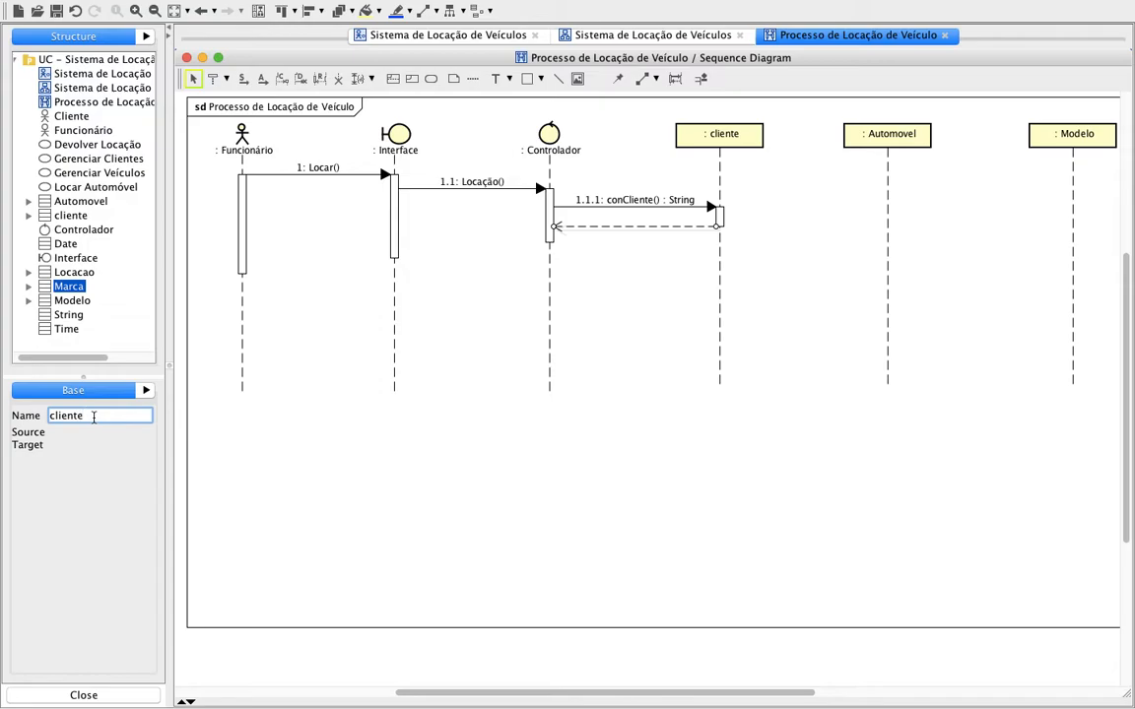
type(":String")
key("Return")
left_click(535, 494)
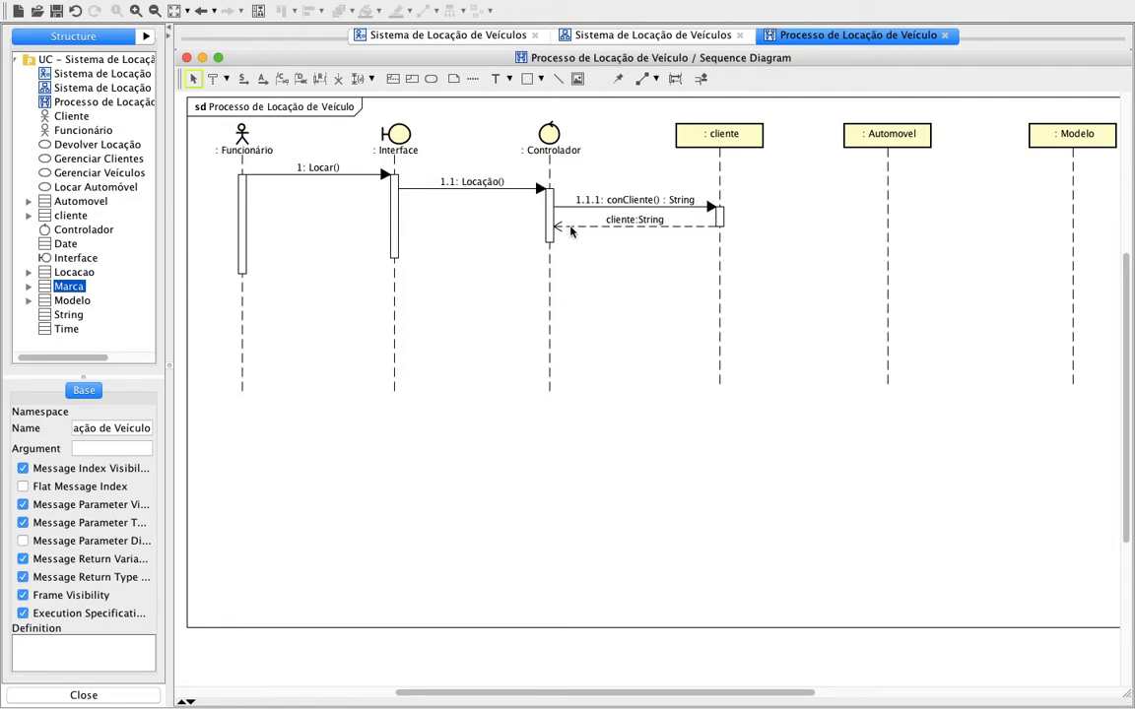
Enclose the conCliente call and its reply in a combined fragment and set its operator to loop
left_click(394, 79)
left_click_drag(566, 188, 733, 254)
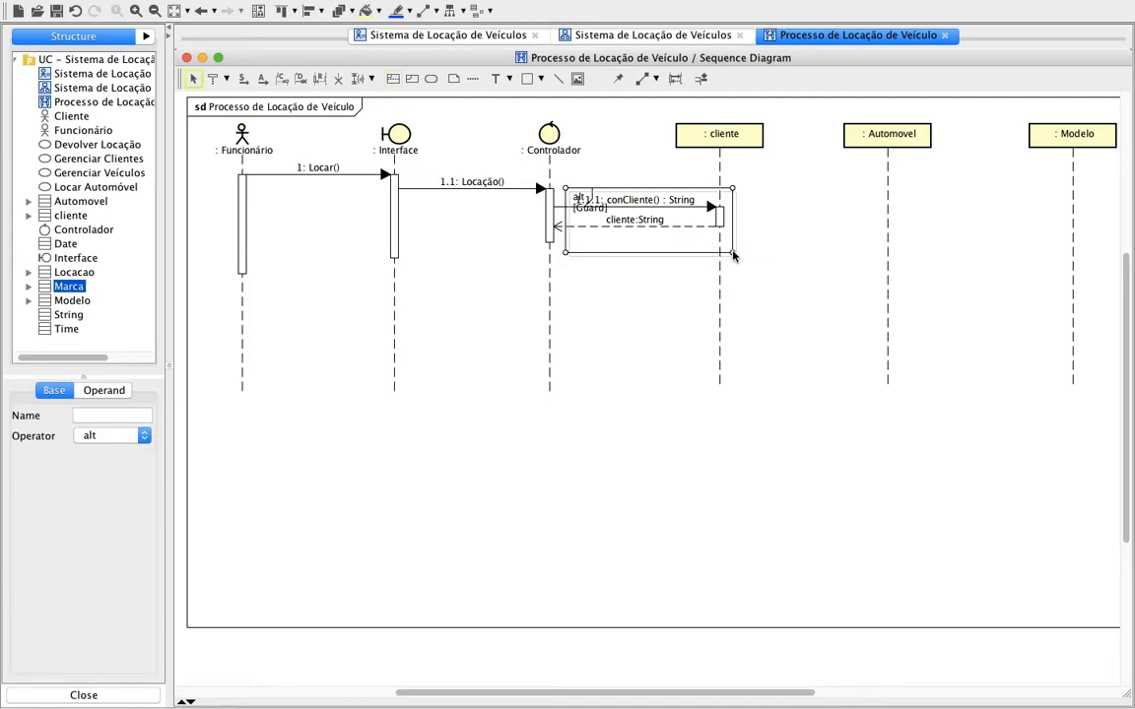
left_click_drag(565, 187, 559, 172)
left_click(574, 182)
left_click(145, 437)
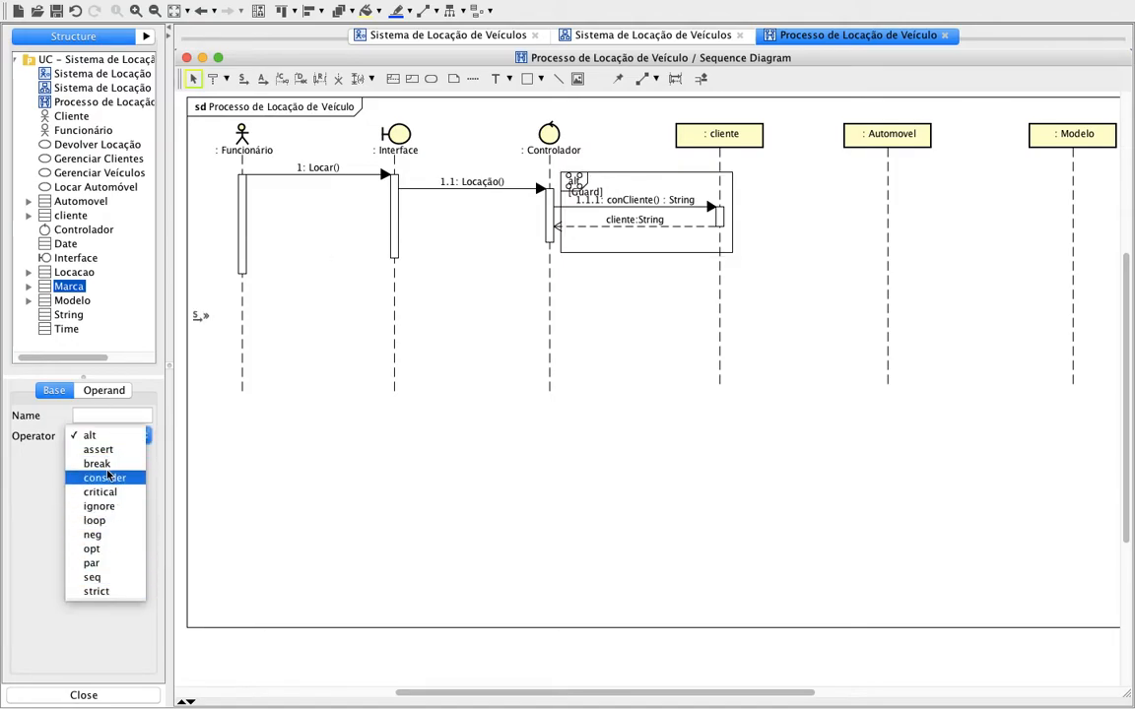
left_click(94, 520)
Set the loop fragment's guard condition to "para cada cliente"
left_click(104, 392)
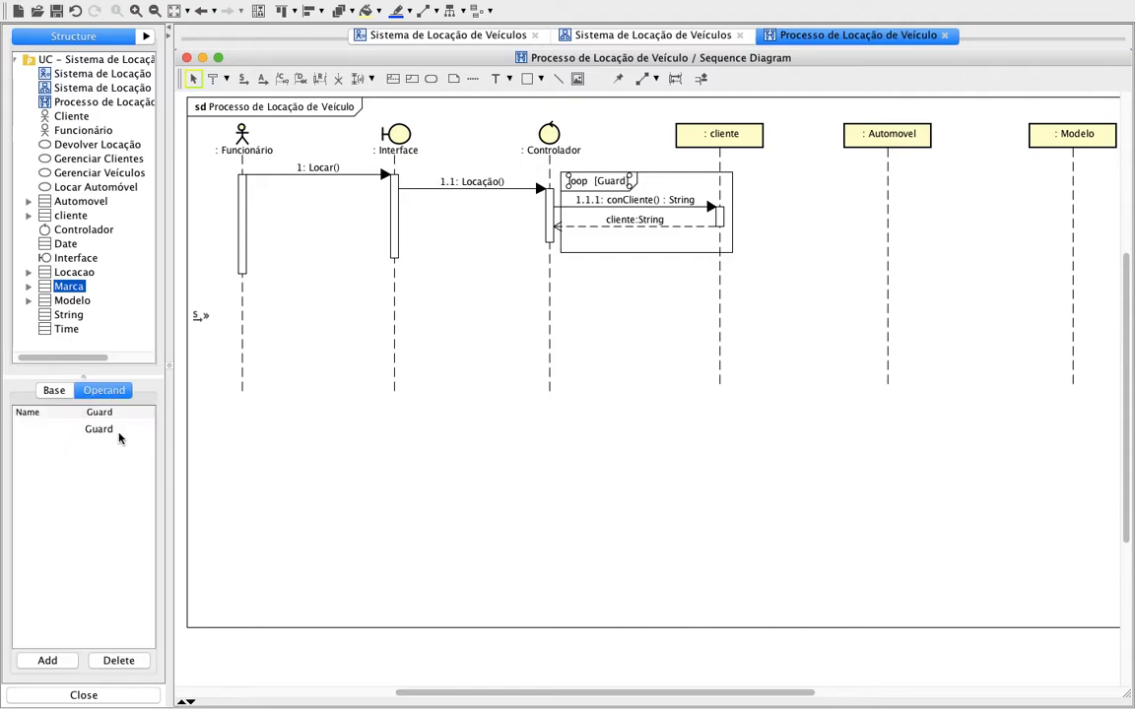
double_click(113, 430)
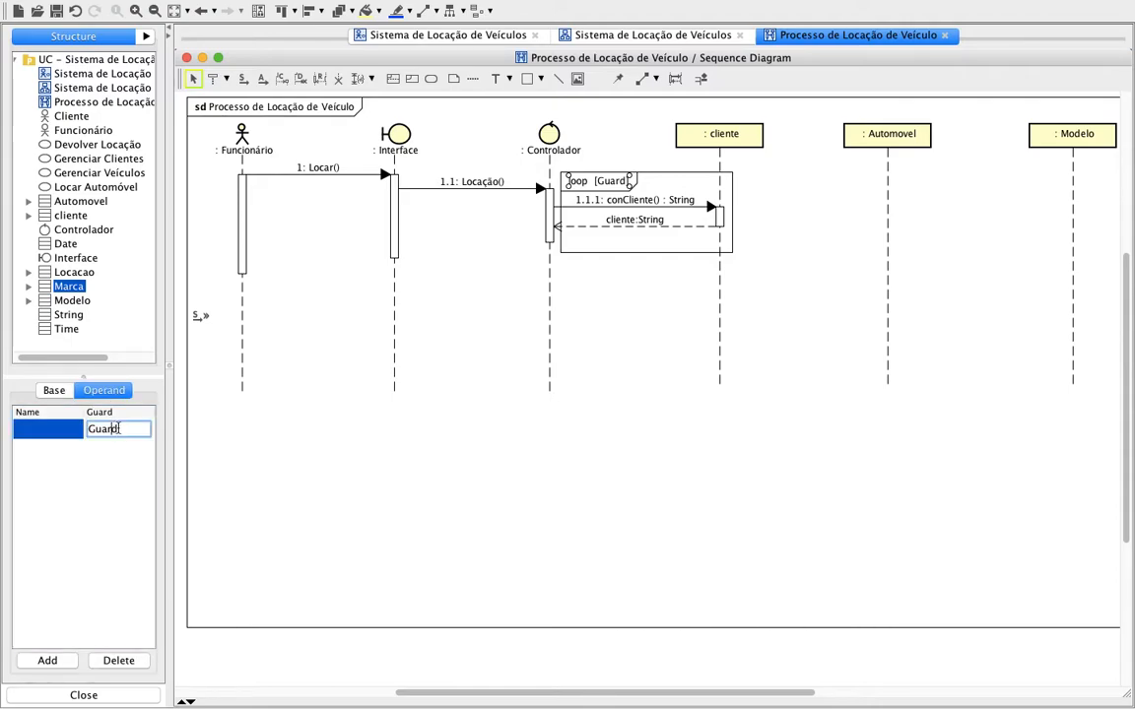
left_click_drag(126, 429, 28, 430)
type("para cada cliente")
key("Return")
left_click(486, 442)
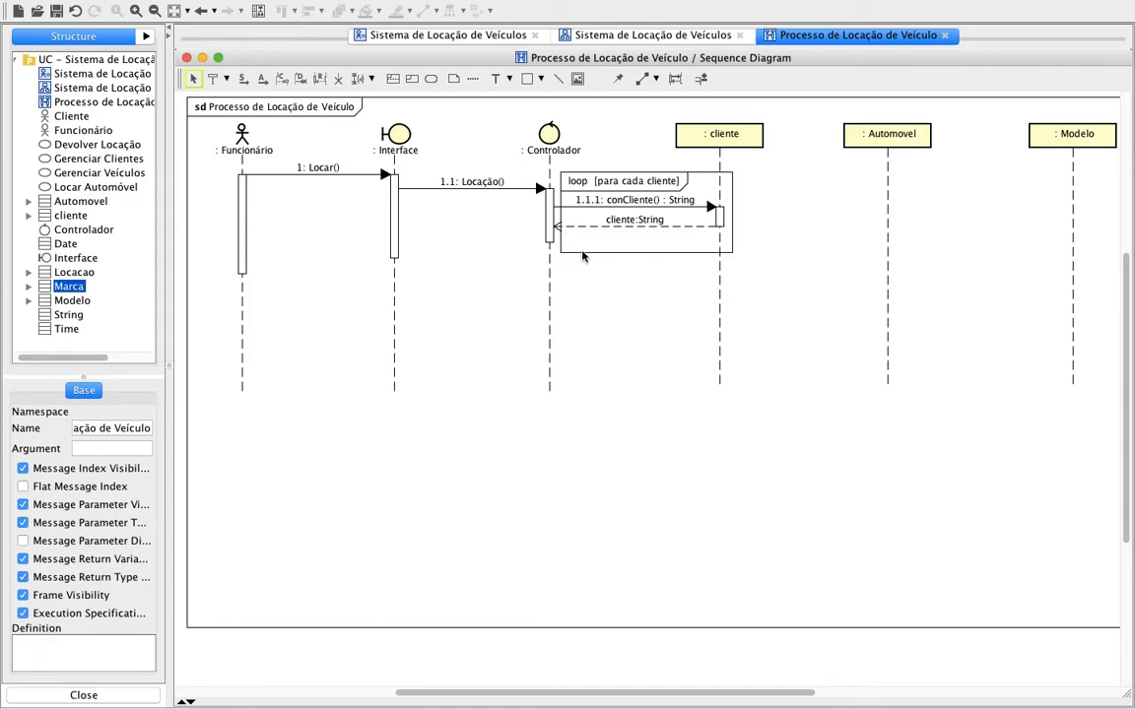
left_click(244, 77)
mouse_move(549, 241)
left_mouse_down()
mouse_move(696, 278)
mouse_move(720, 239)
left_mouse_up()
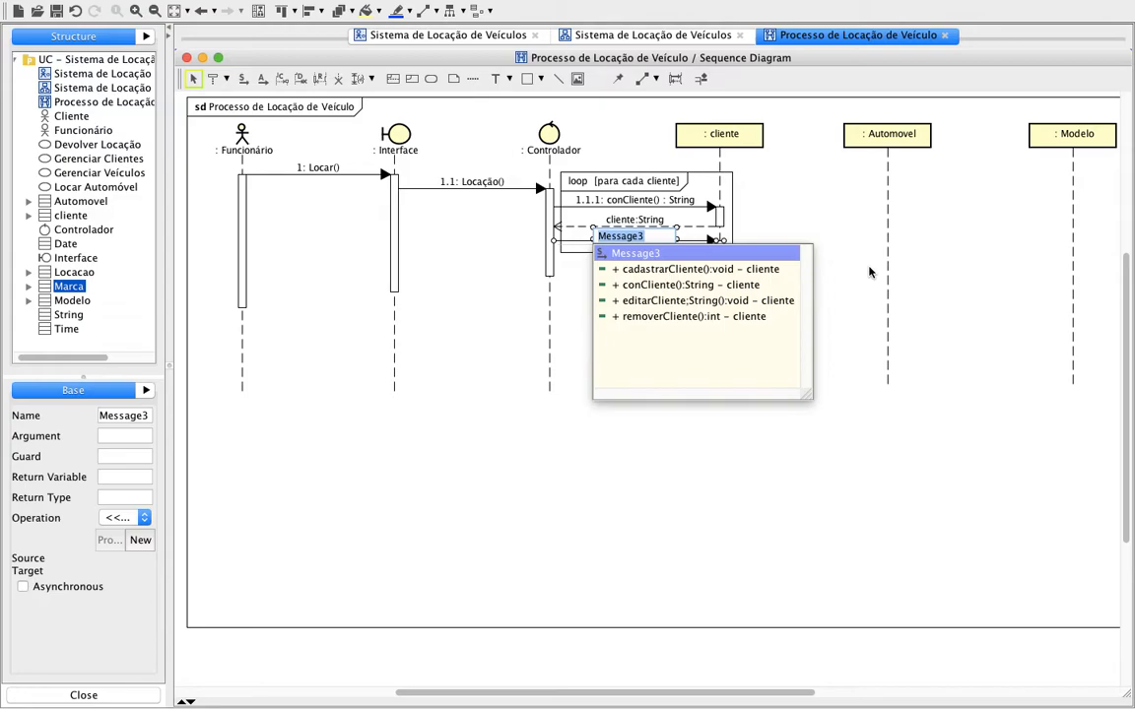
key("super+z")
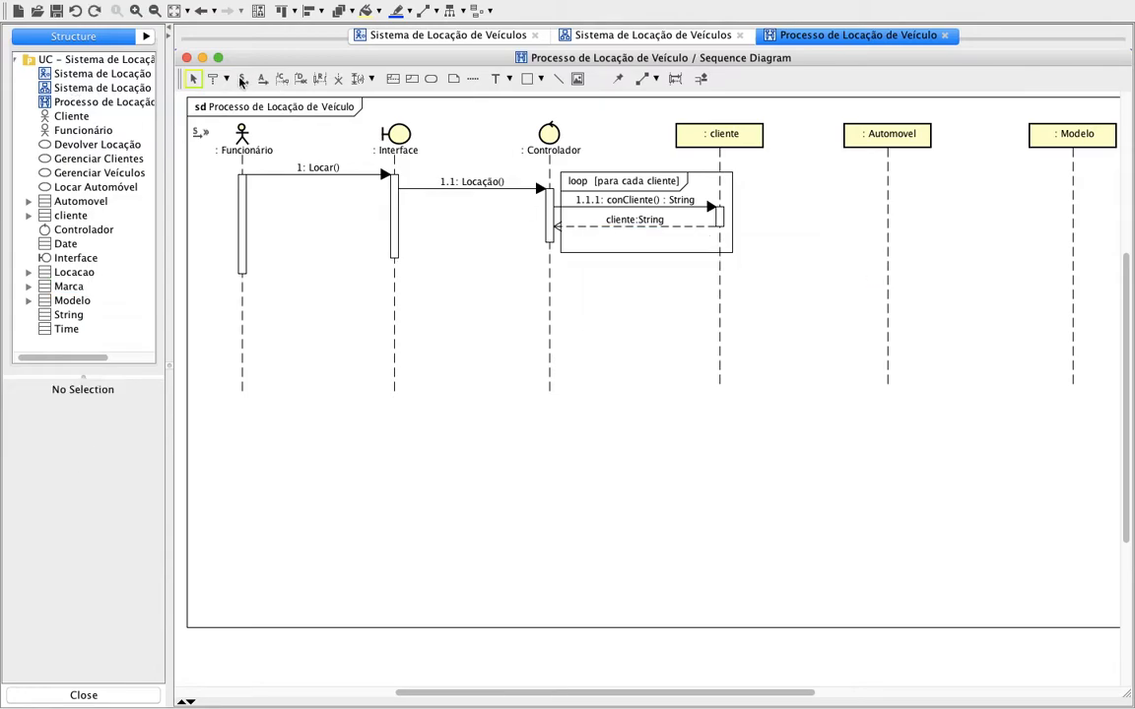
Draw a synchronous message from Controlador to Automovel just below the cliente reply and assign it the conAutomovel():String operation
left_click(244, 79)
left_click_drag(550, 243, 875, 246)
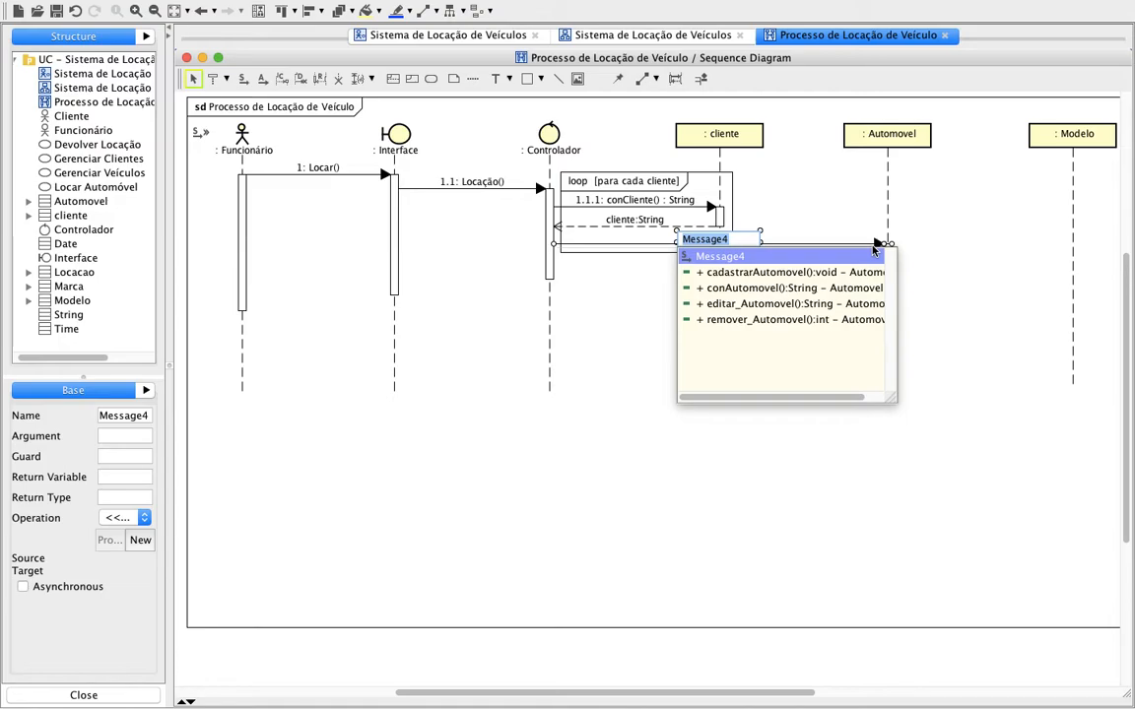
left_click(798, 288)
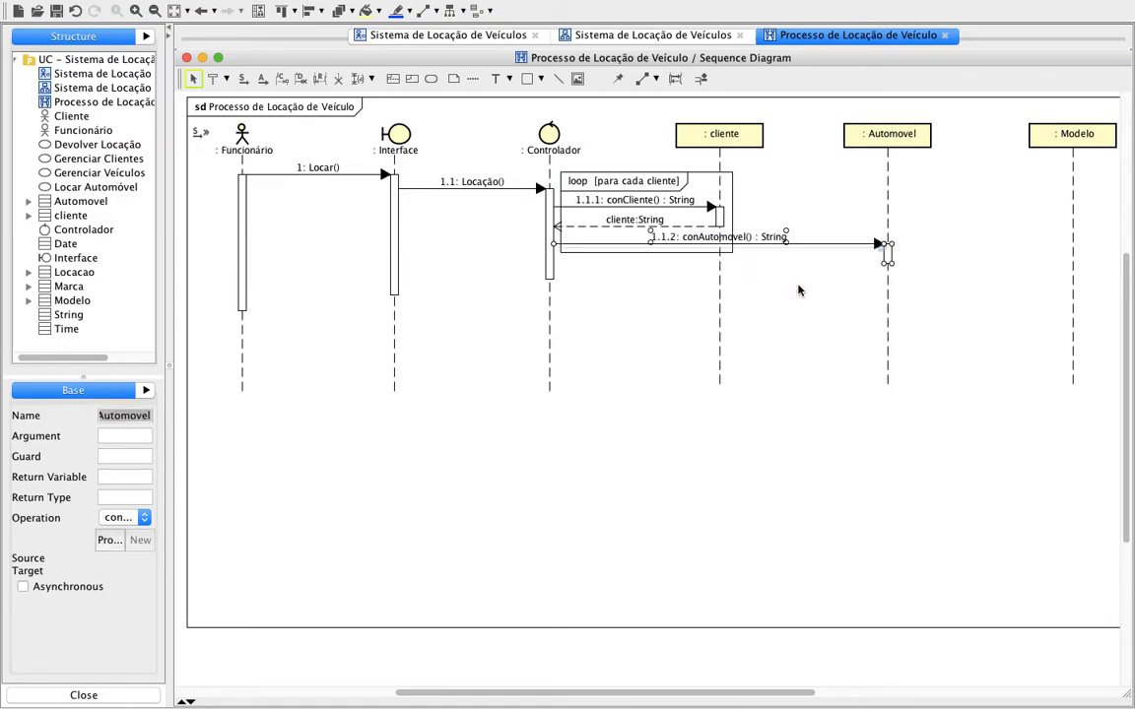
Shorten the loop fragment to end just below the cliente:String reply, and lengthen the Controlador activation bar downward
left_click(731, 251)
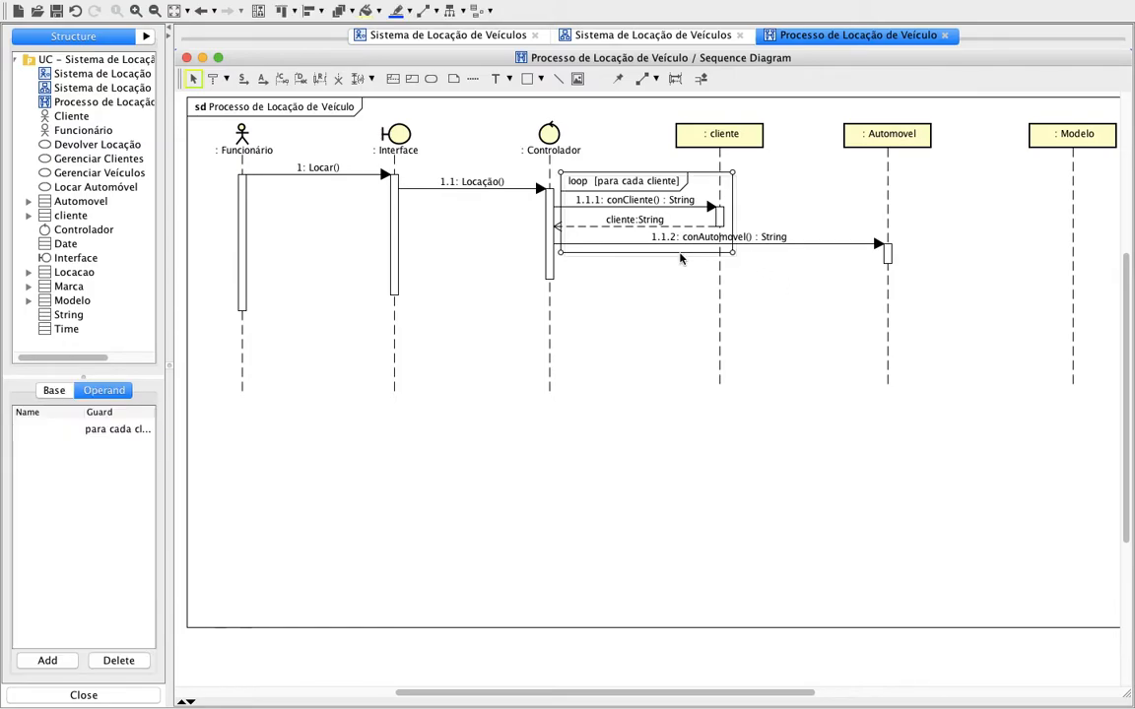
left_click_drag(731, 253, 735, 236)
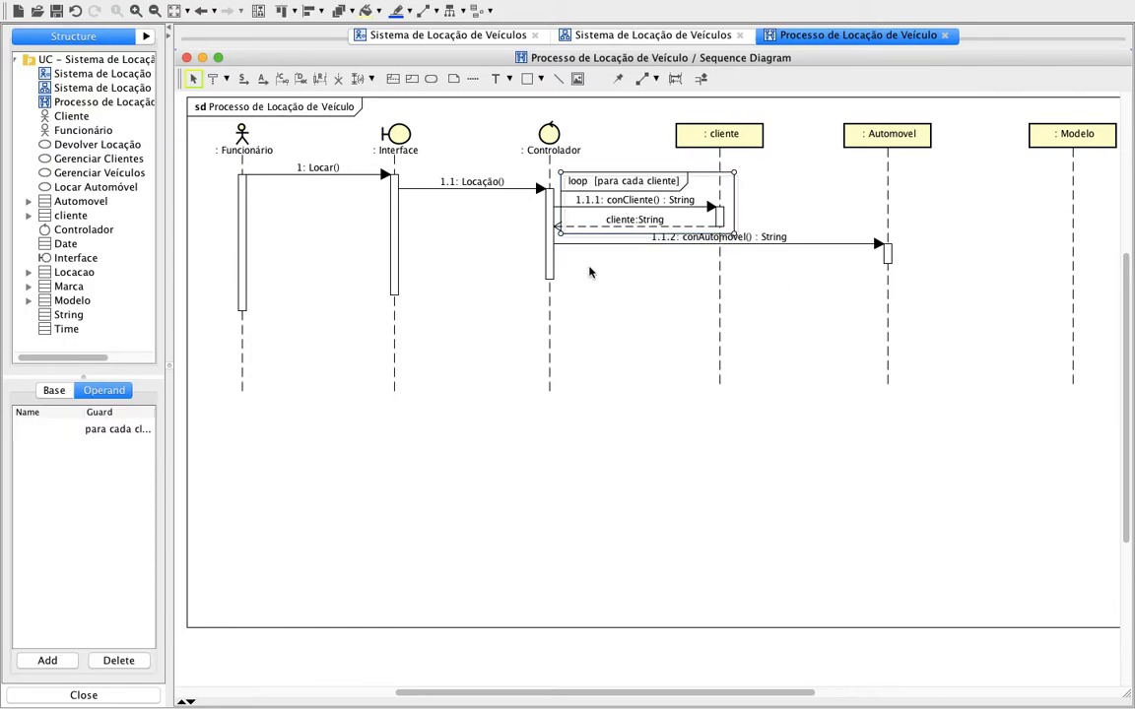
left_click_drag(553, 262, 550, 301)
Try to move the conAutomovel message lower, and delete it from the model
left_click(589, 245)
left_click_drag(551, 244, 554, 264)
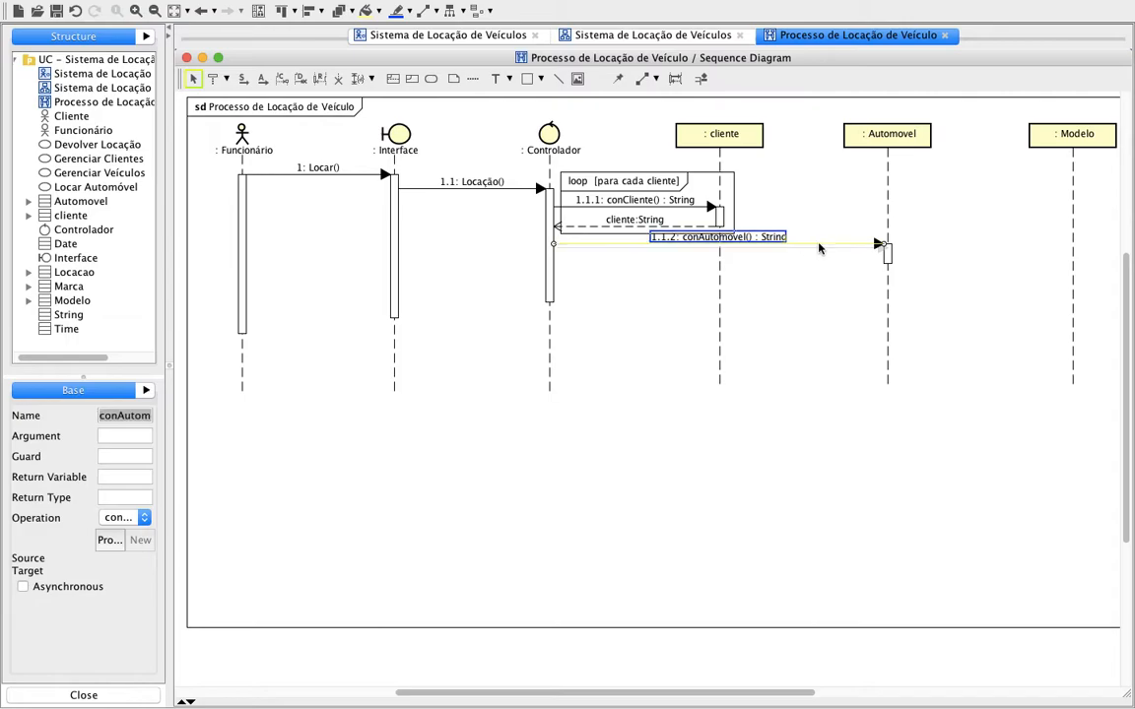
right_click(819, 249)
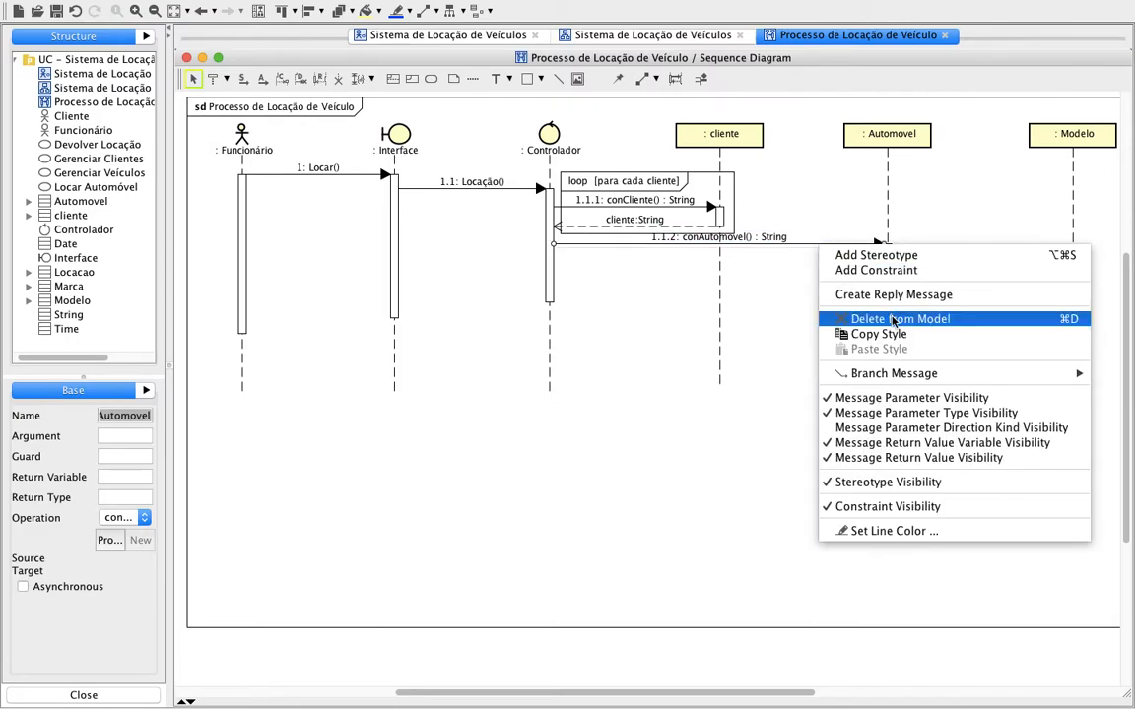
left_click(891, 319)
Draw a synchronous message from Controlador to Automovel clear below the loop fragment and assign it the conAutomovel():String operation
left_click(622, 378)
left_click(243, 78)
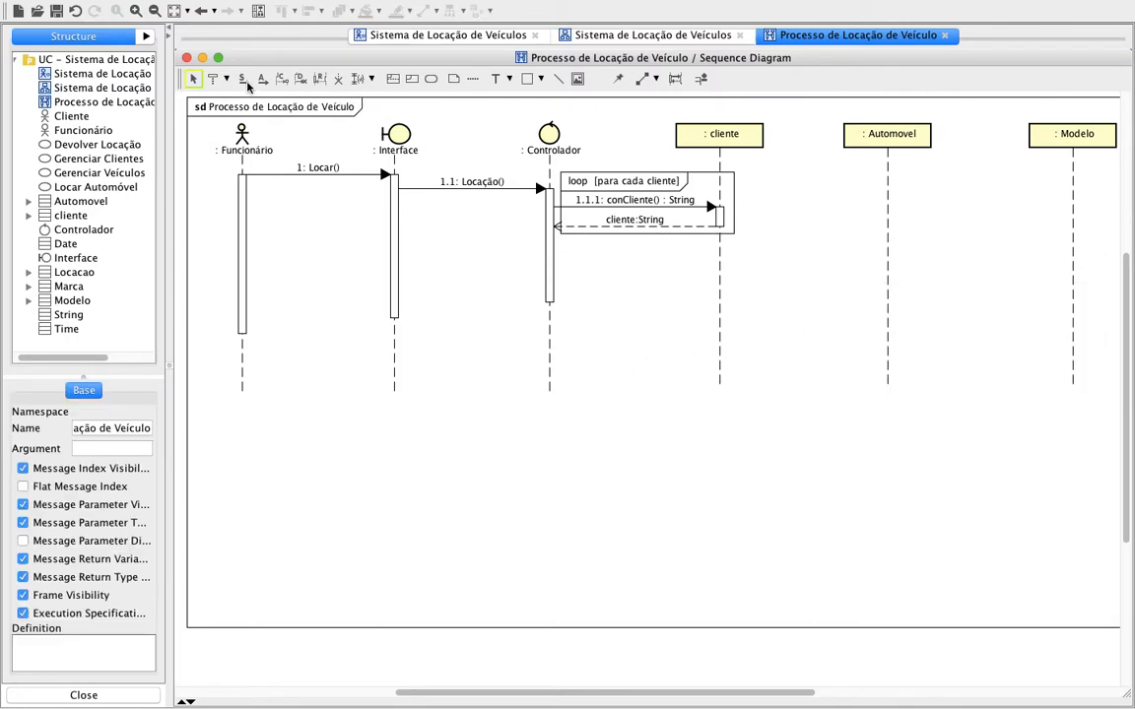
left_click_drag(553, 262, 872, 257)
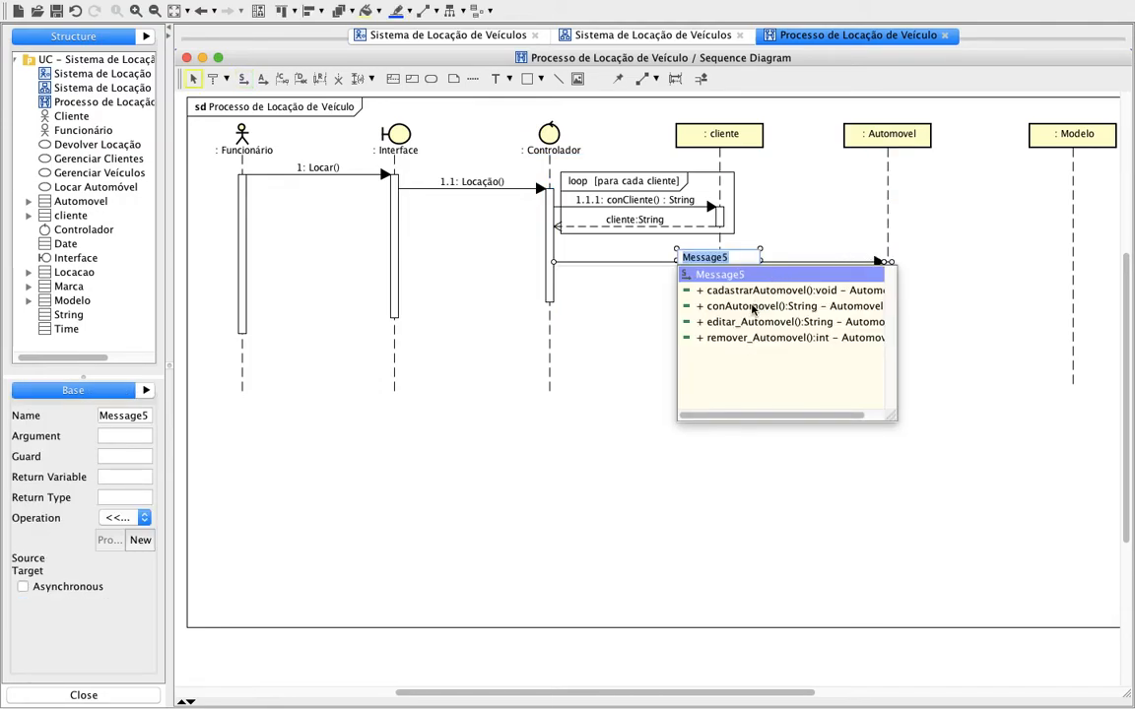
left_click(754, 306)
left_click(638, 345)
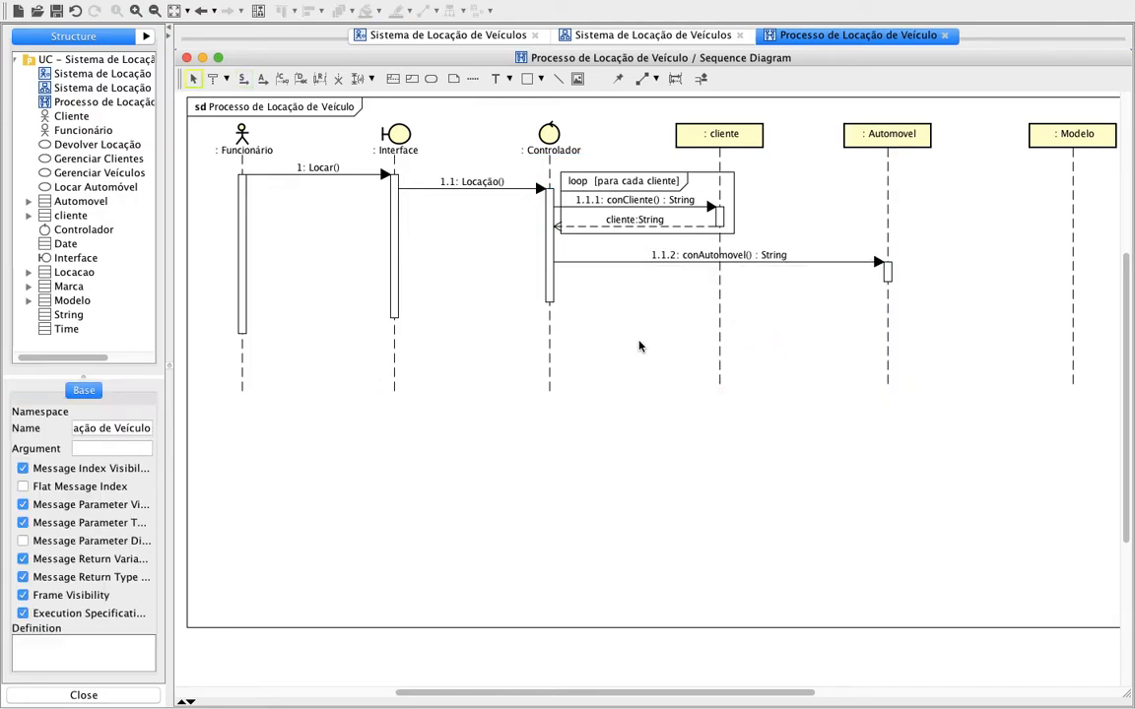
Enlarge the loop fragment slightly at its lower-right corner, keeping it above the conAutomovel message
left_click(734, 234)
left_click_drag(734, 235, 738, 240)
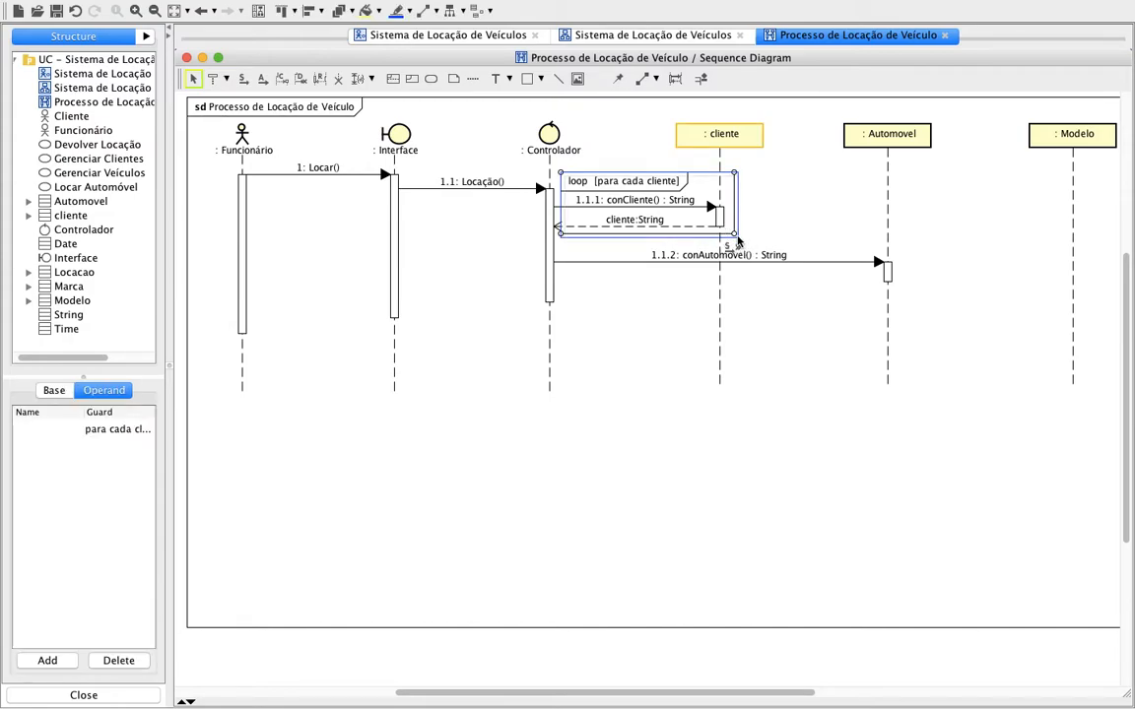
left_click(673, 369)
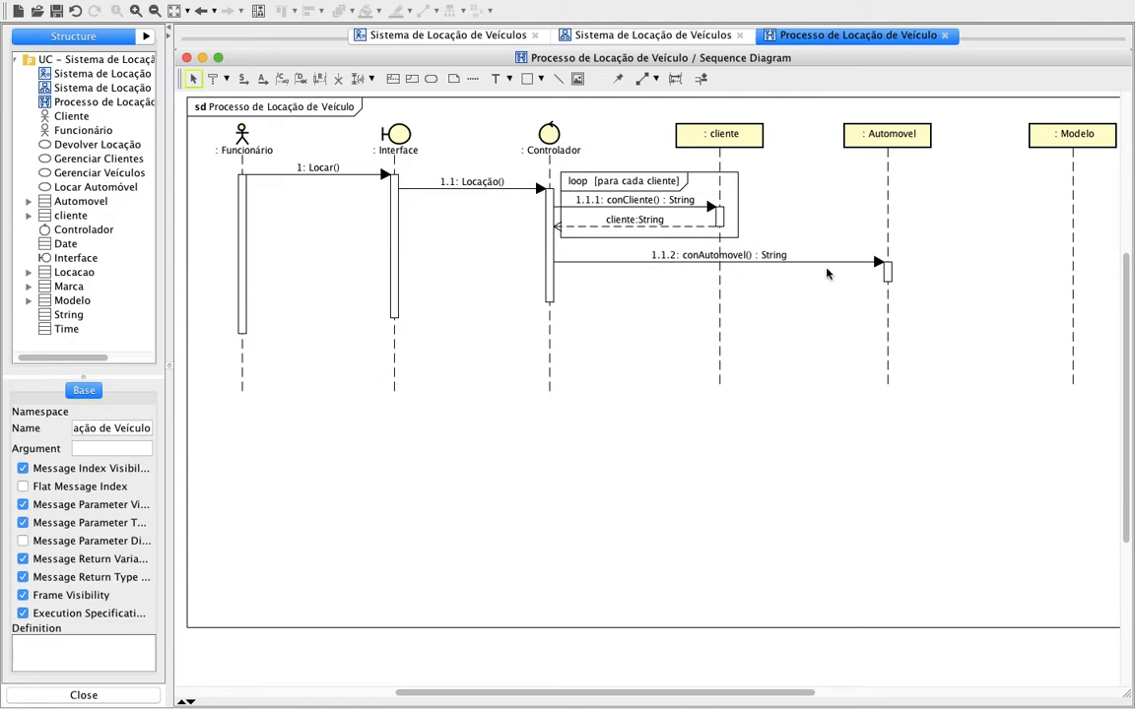
Draw a synchronous message from the Automovel activation to Modelo and assign it the conModelo():String operation
scroll(827, 275, "right", 5)
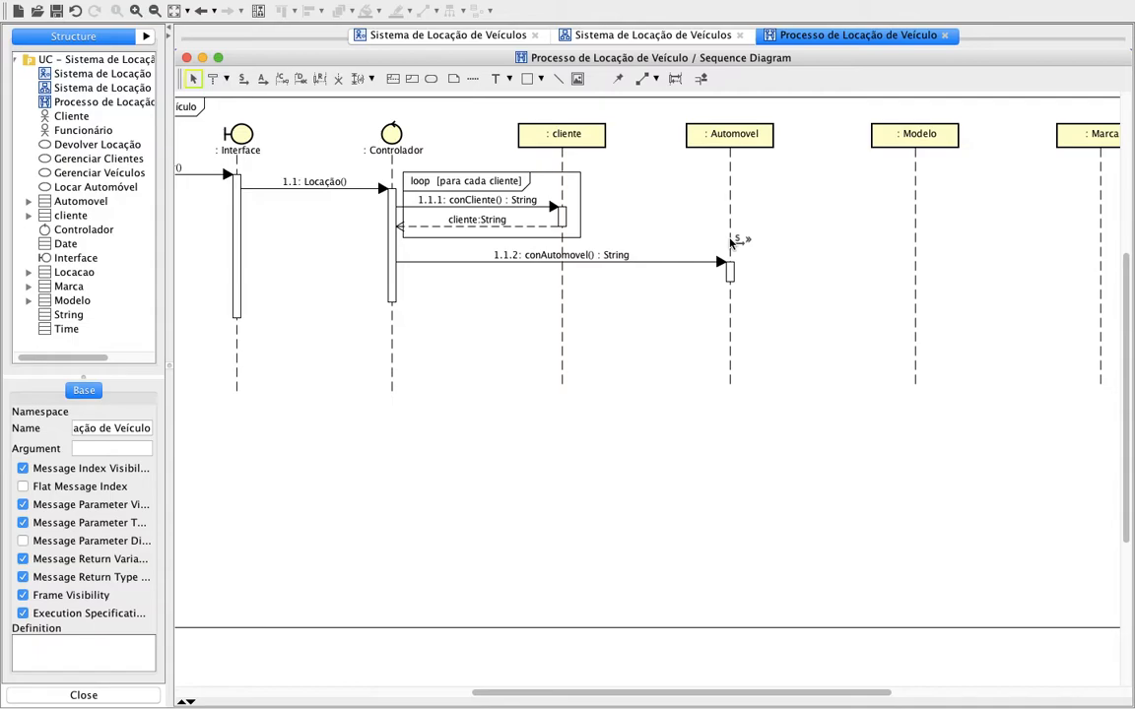
left_click(243, 79)
left_click_drag(730, 269, 912, 274)
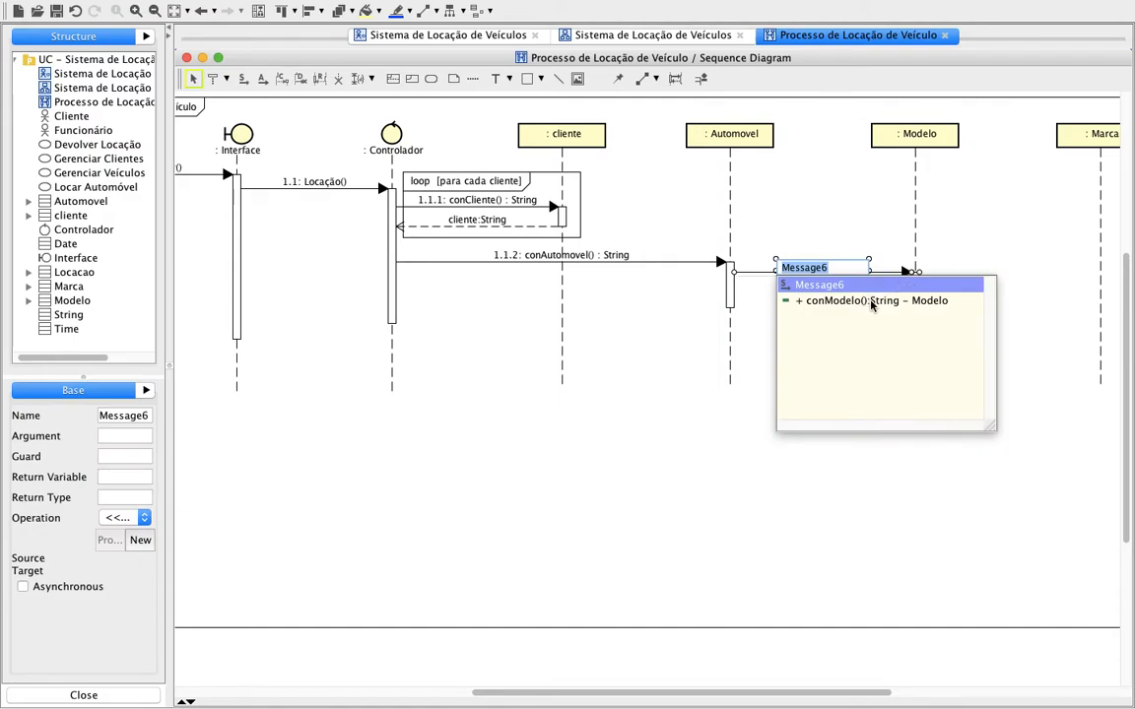
left_click(871, 301)
Draw a synchronous message from the Modelo activation to Marca and assign it the conMarca():String operation
left_click(243, 79)
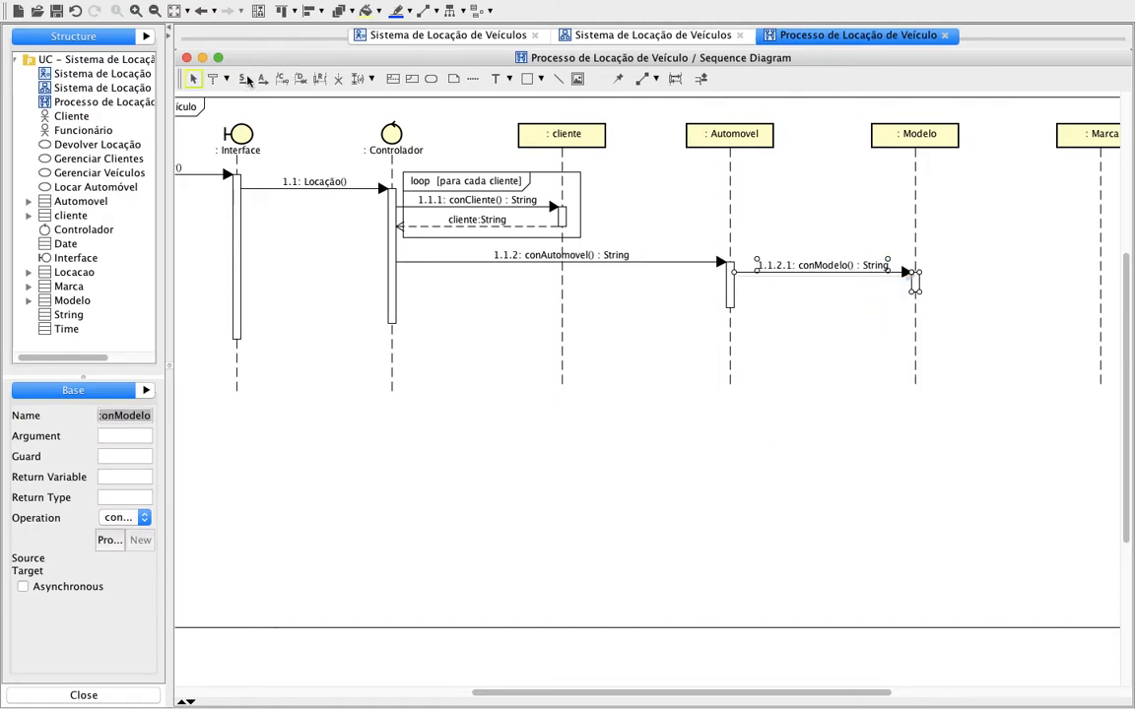
left_click_drag(910, 281, 1100, 285)
left_click(989, 314)
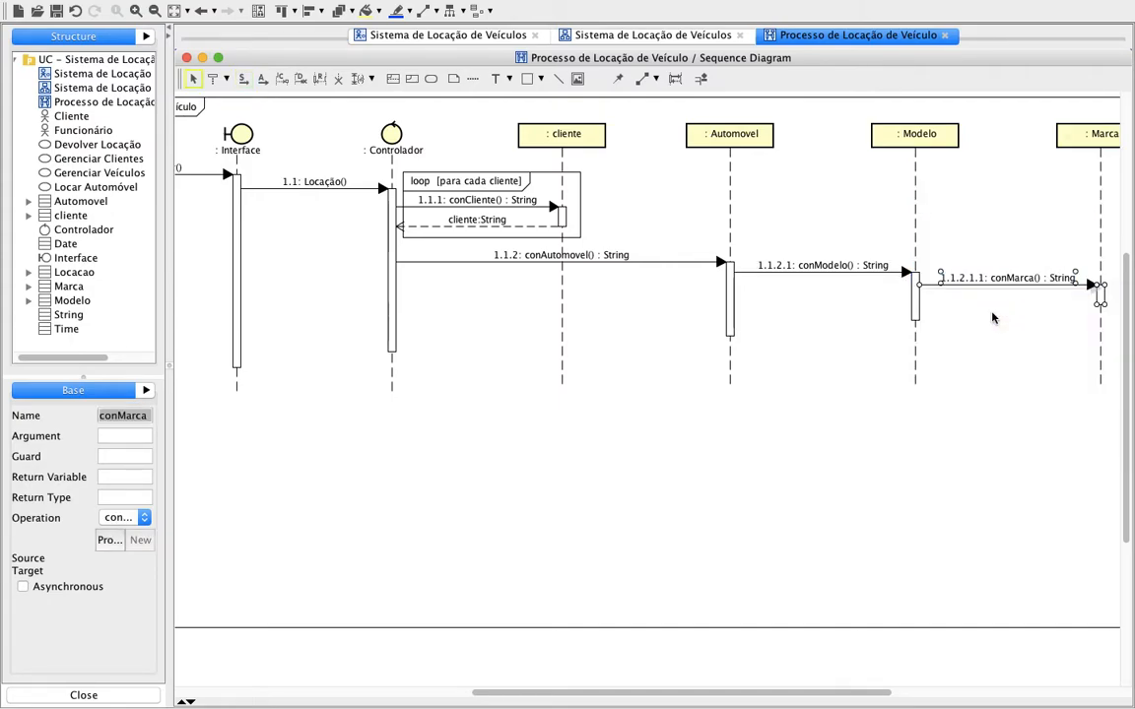
left_click(919, 498)
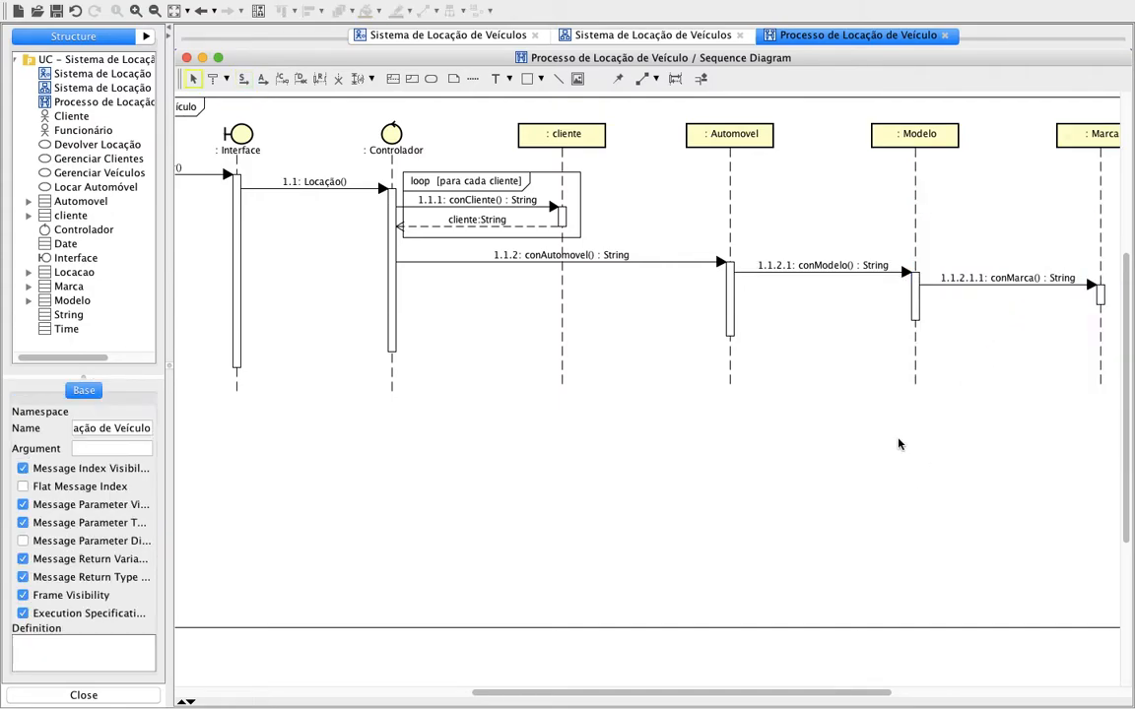
Add a reply message from Marca back to Modelo and name it descrição
left_click(322, 81)
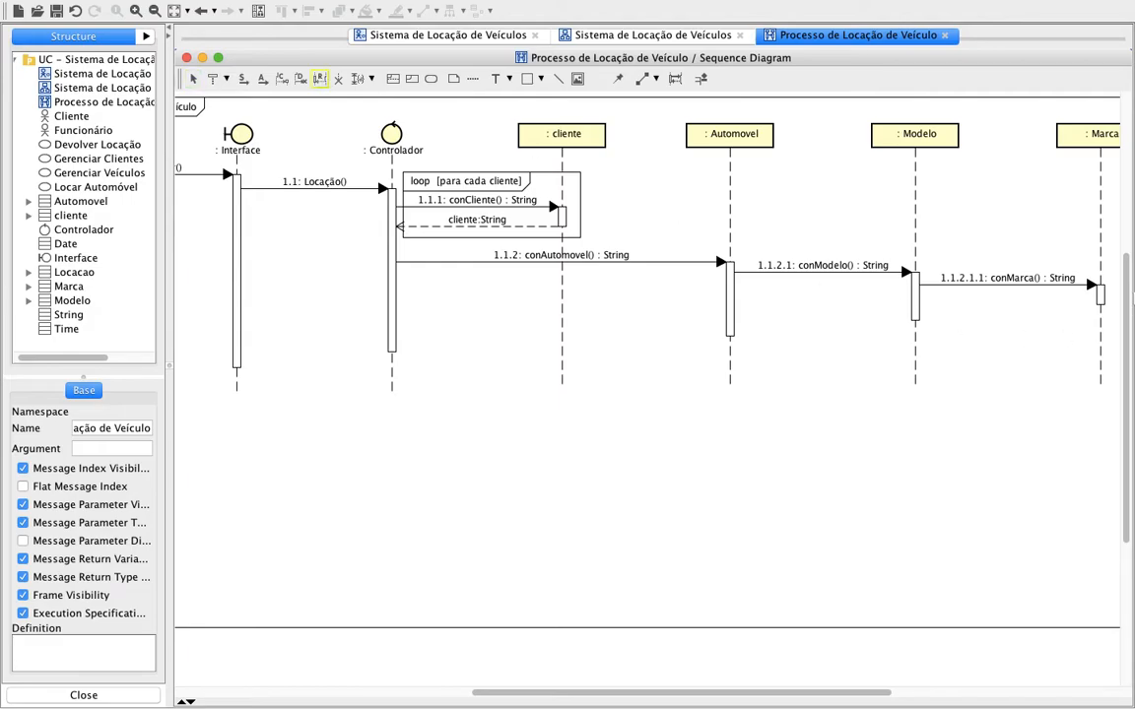
left_click(1102, 299)
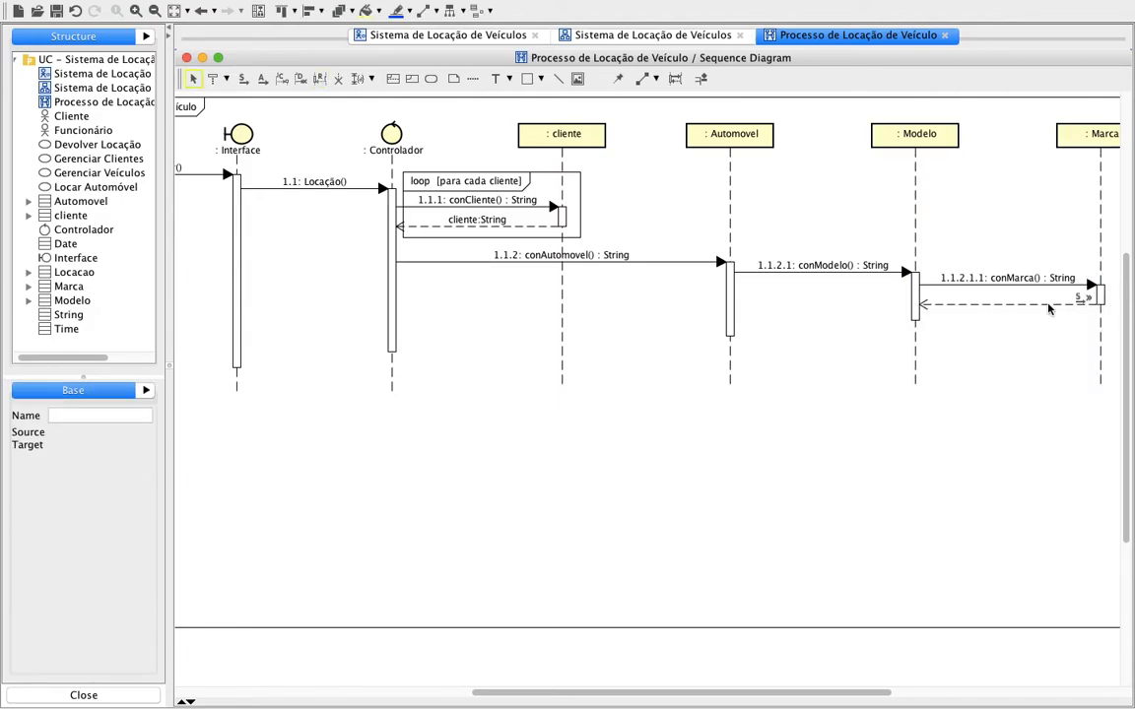
left_click(82, 415)
type("descrição")
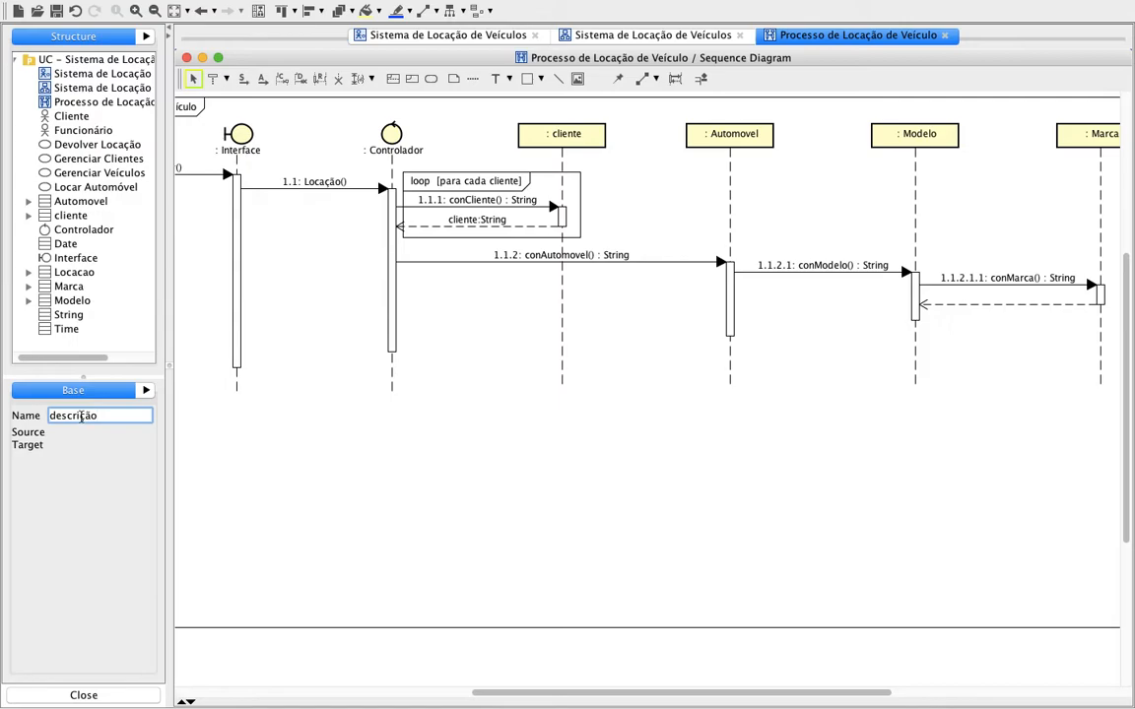
left_click(599, 404)
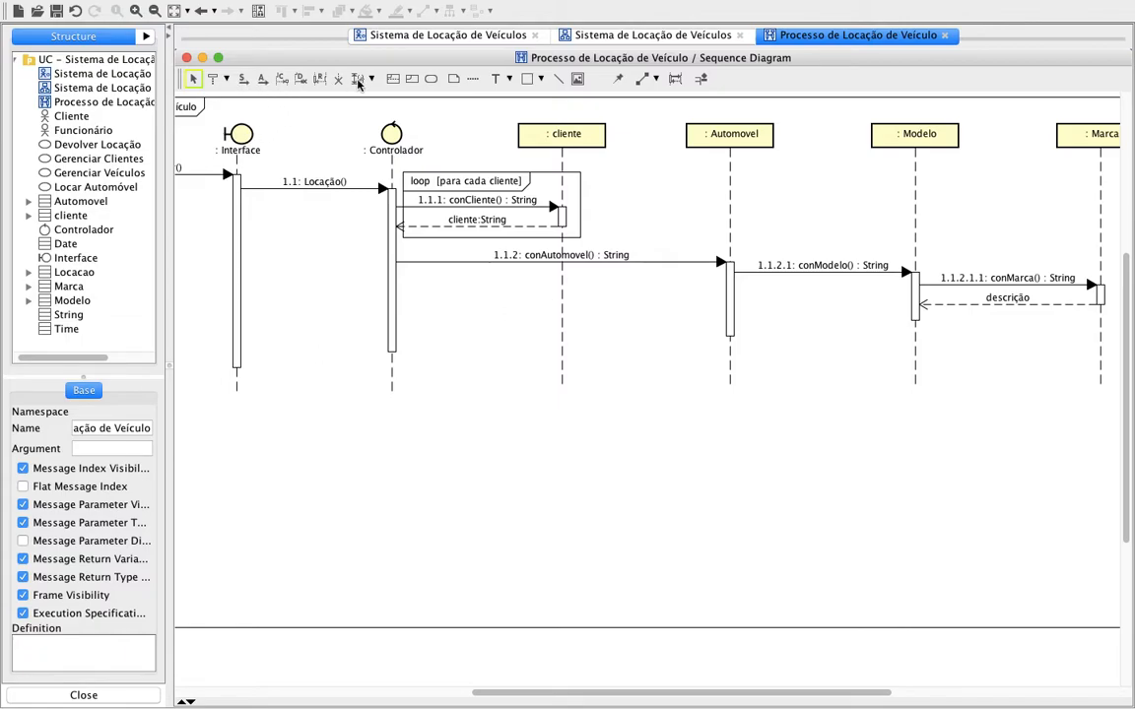
Add a reply message from Modelo back to Automovel and name it "modelo e marca"
left_click(319, 79)
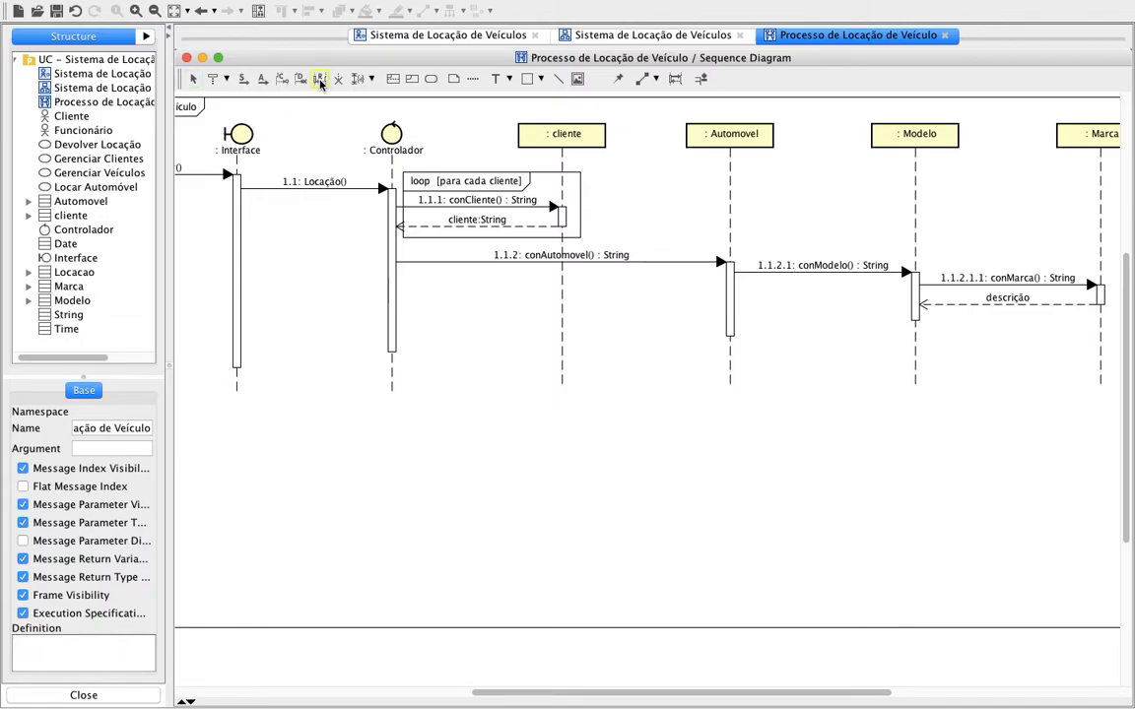
left_click(914, 311)
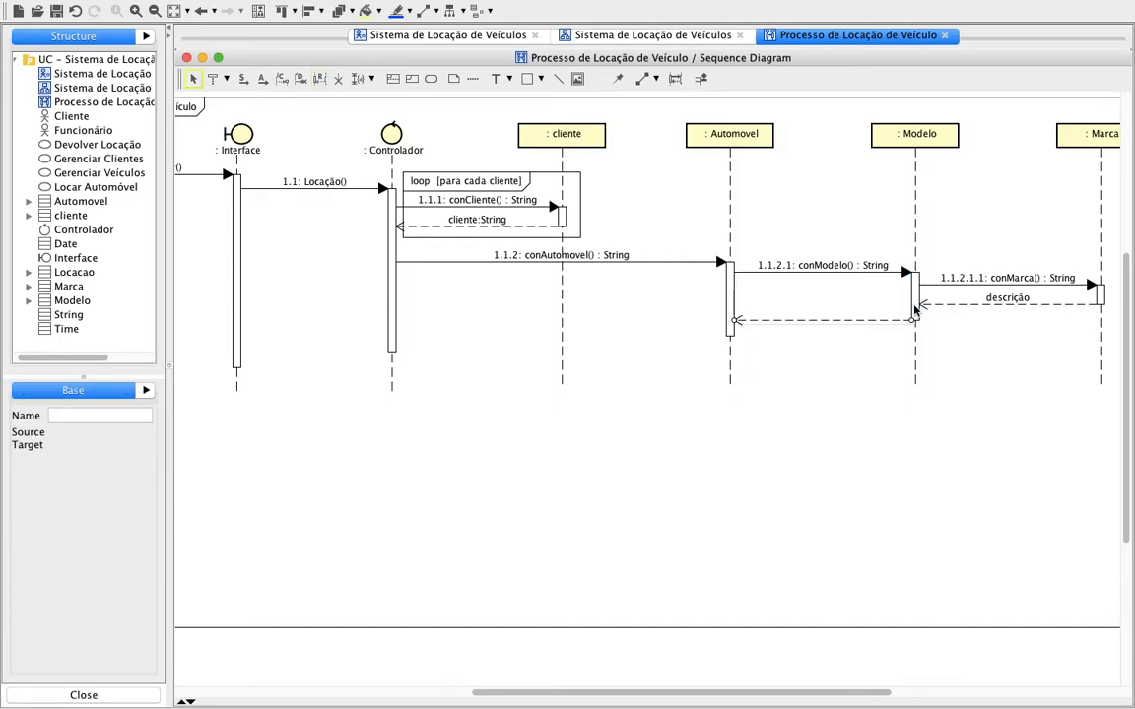
left_click(119, 417)
type("modelo e marca")
key("Return")
left_click(686, 532)
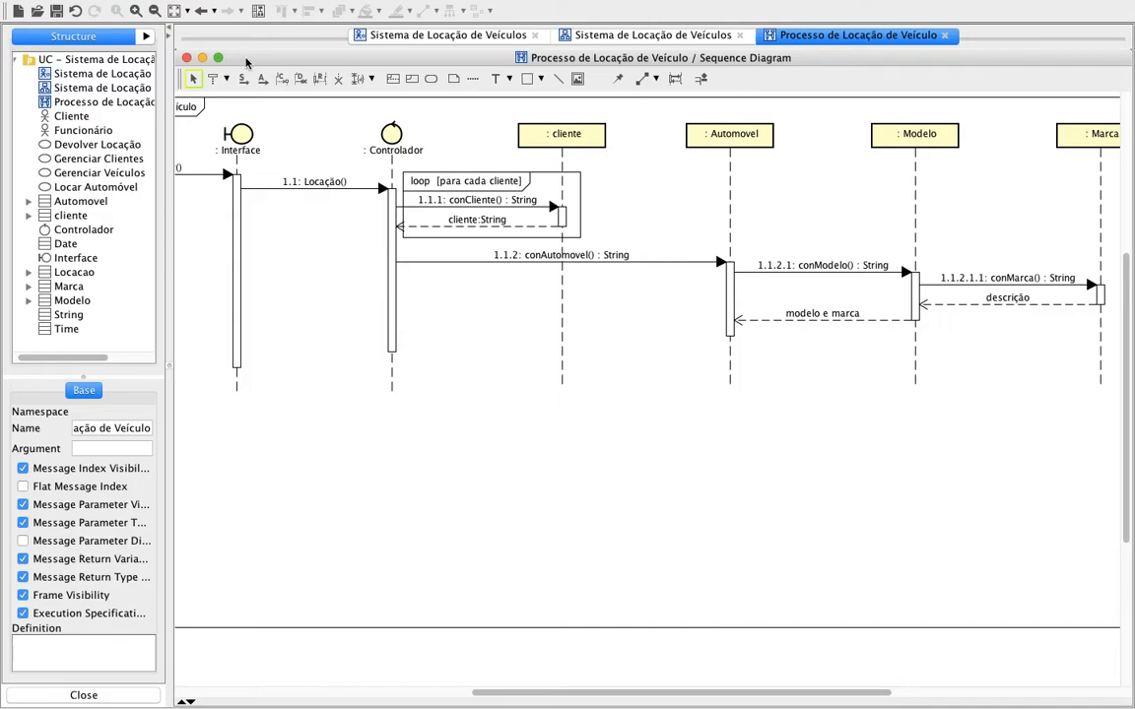
Add a reply message from Automovel back to Controlador and name it "dados automovel"
left_click(322, 79)
left_click(729, 328)
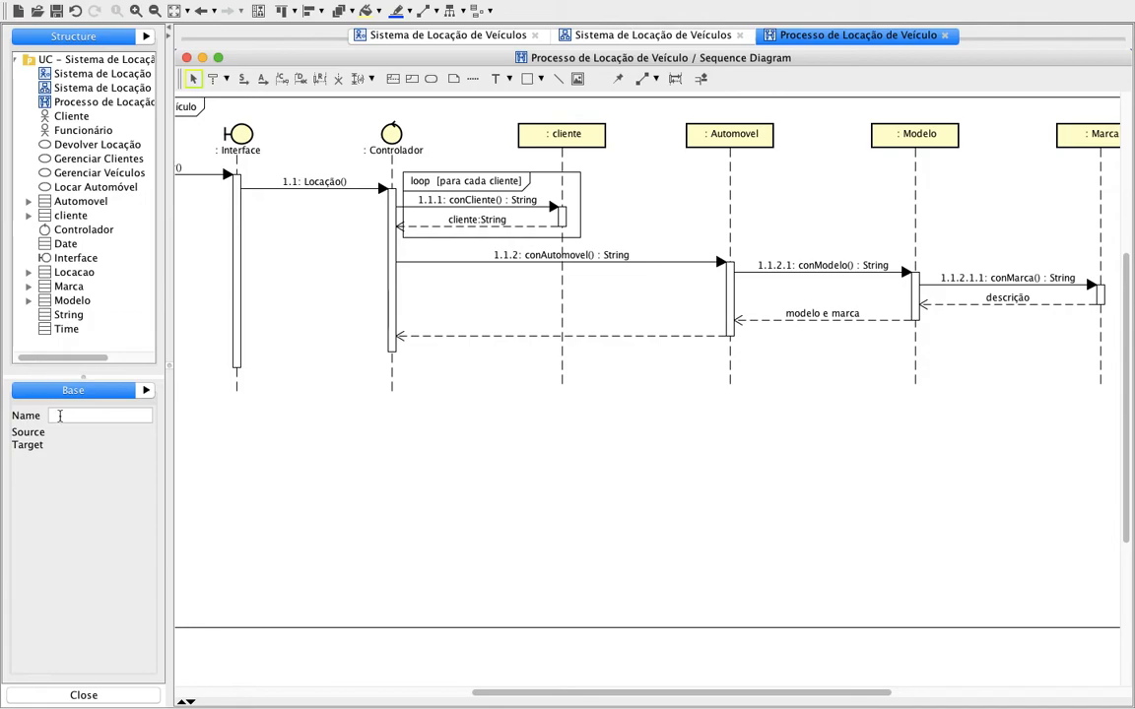
left_click(99, 415)
type("dados automovel")
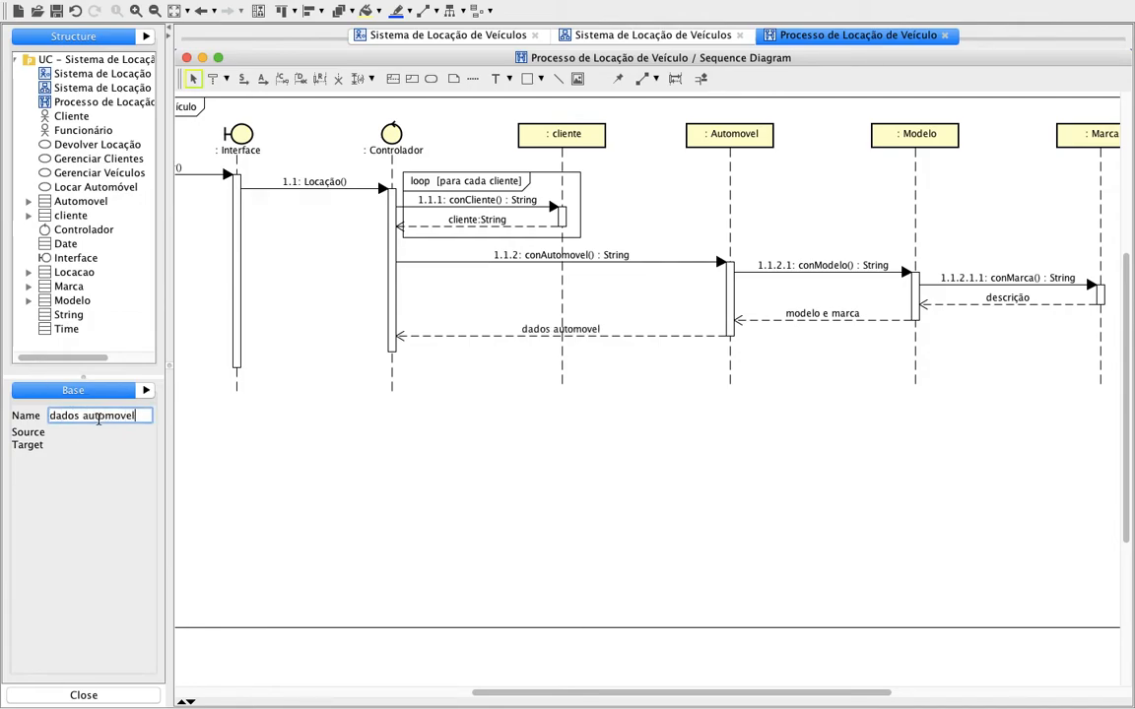
left_click(584, 474)
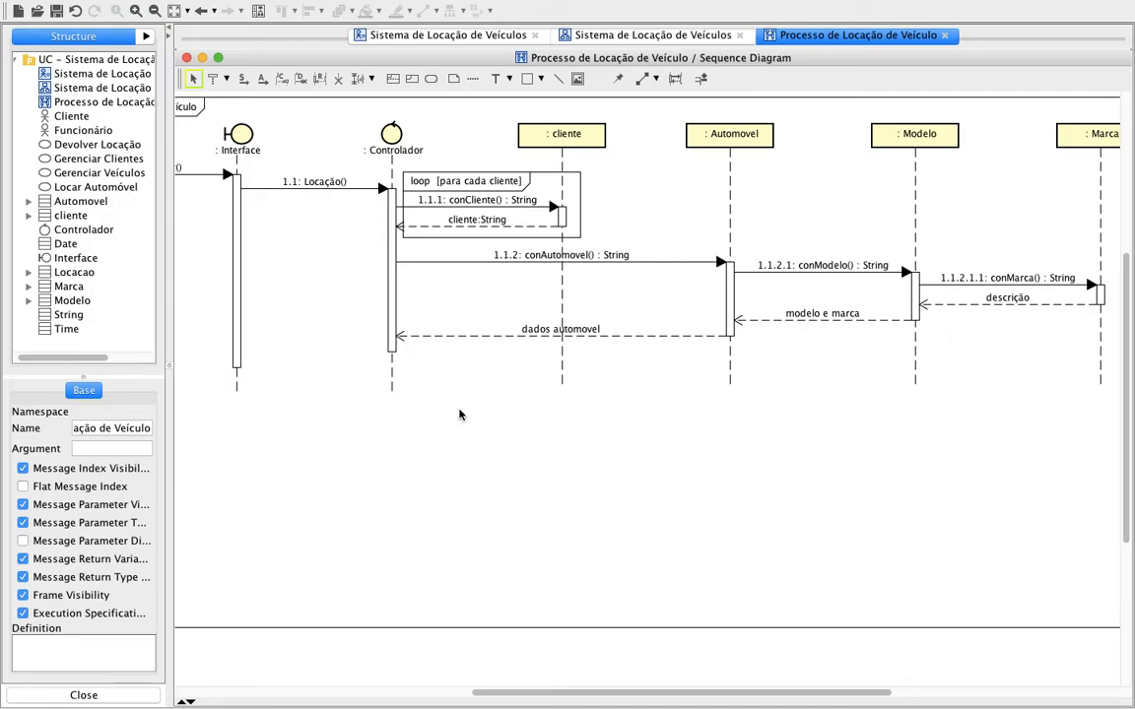
Draw a combined fragment around the message exchange between Automovel, Modelo and Marca
scroll(459, 415, "left", 5)
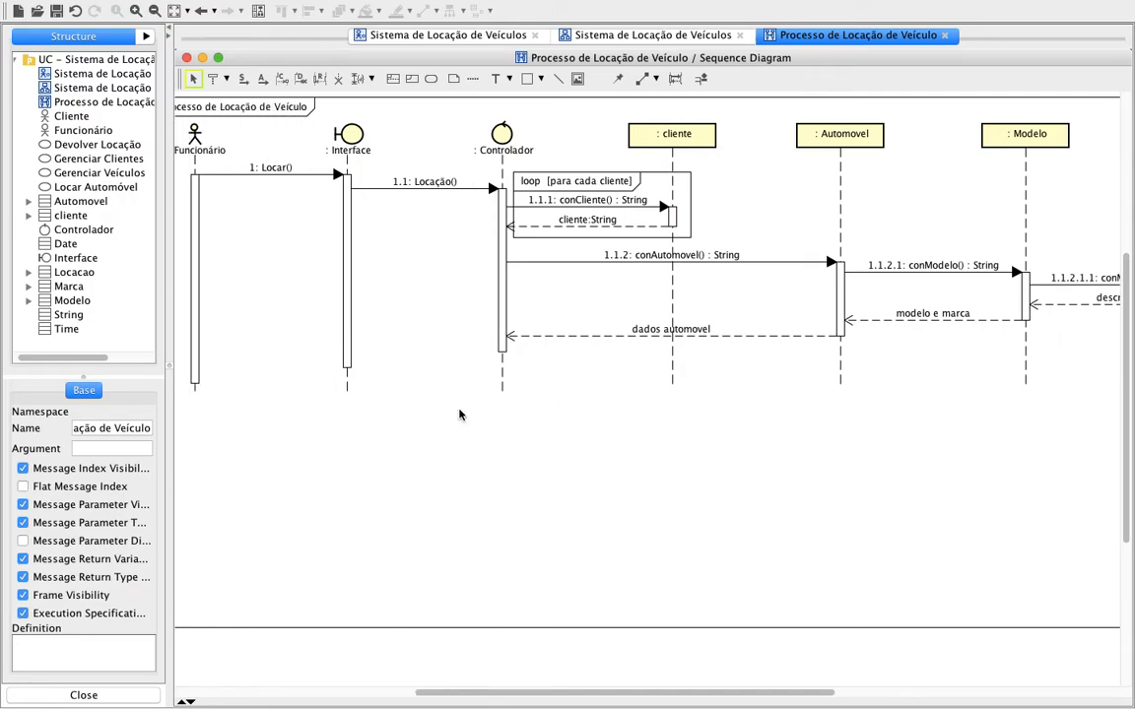
scroll(459, 415, "right", 7)
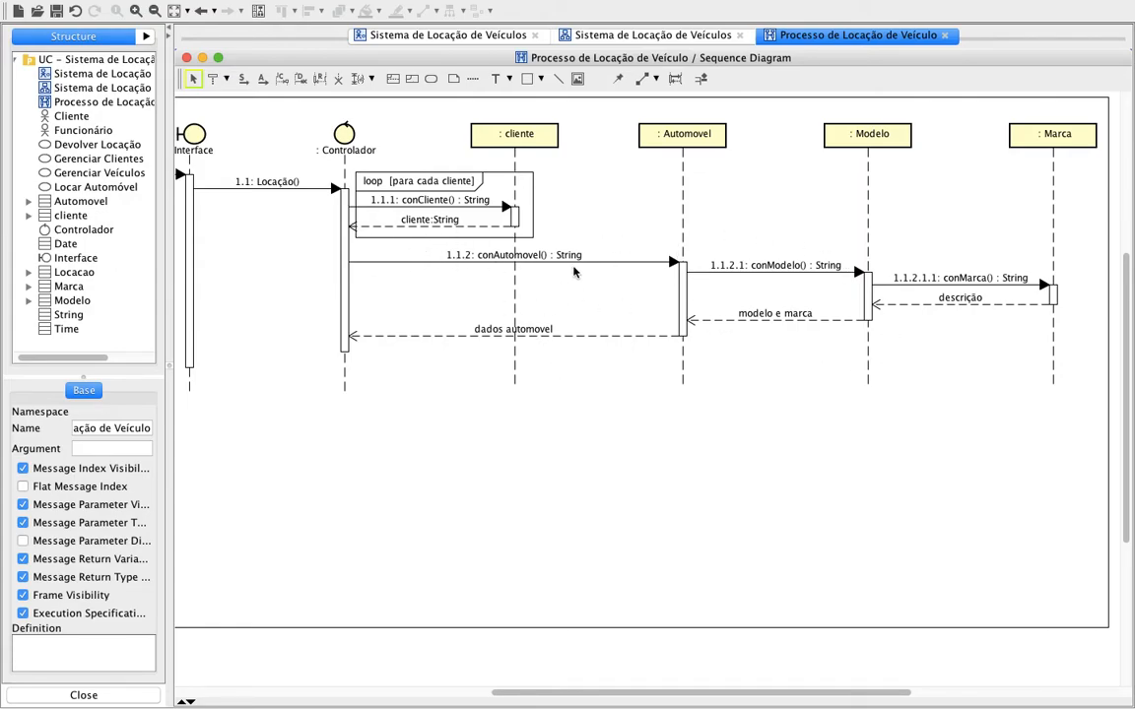
left_click(392, 81)
left_click_drag(559, 238, 1067, 375)
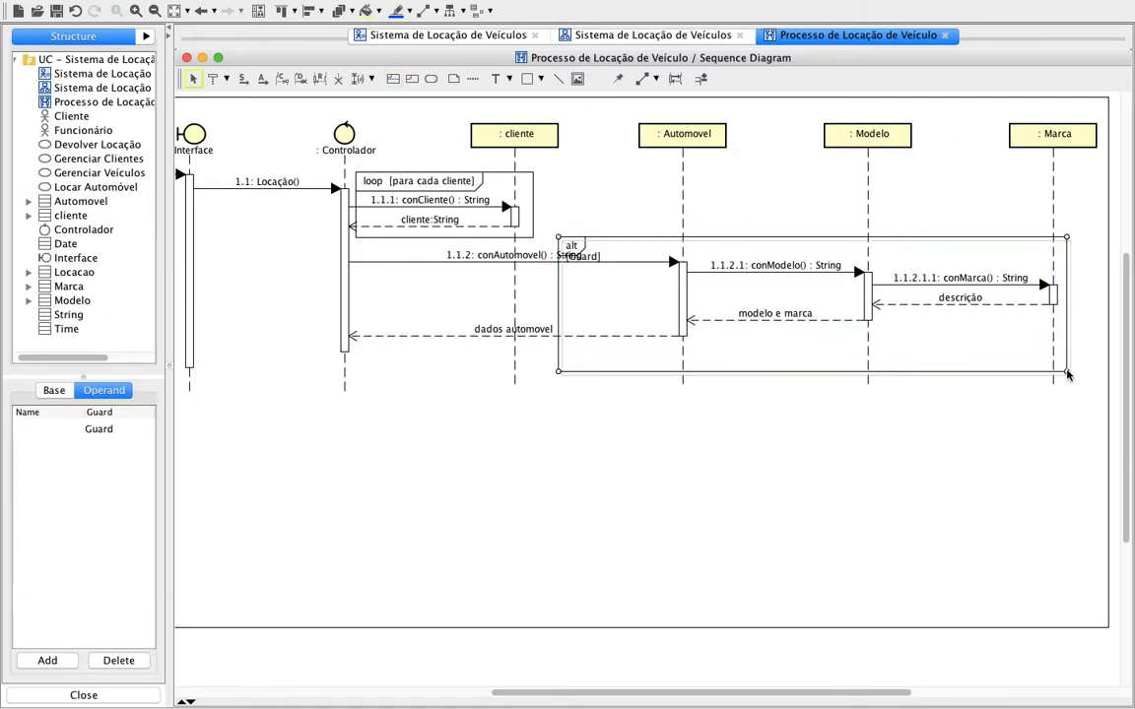
left_click_drag(559, 236, 562, 236)
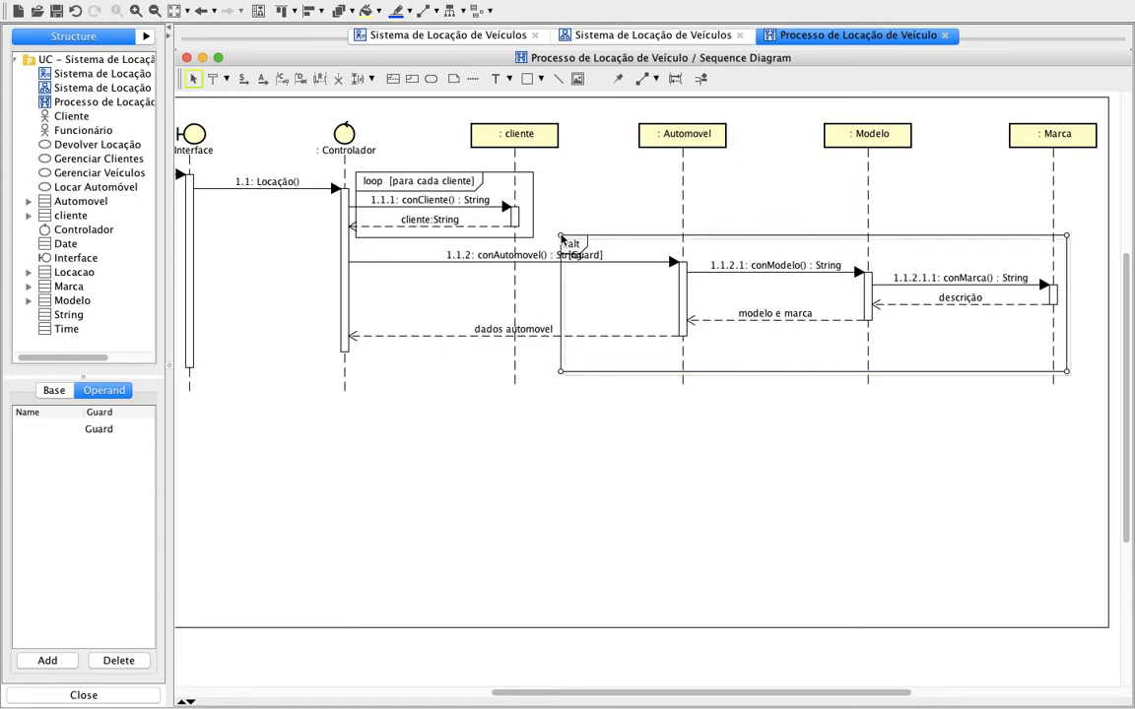
Set the operator of the new combined fragment around Automovel, Modelo and Marca to loop
left_click(577, 223)
left_click(576, 246)
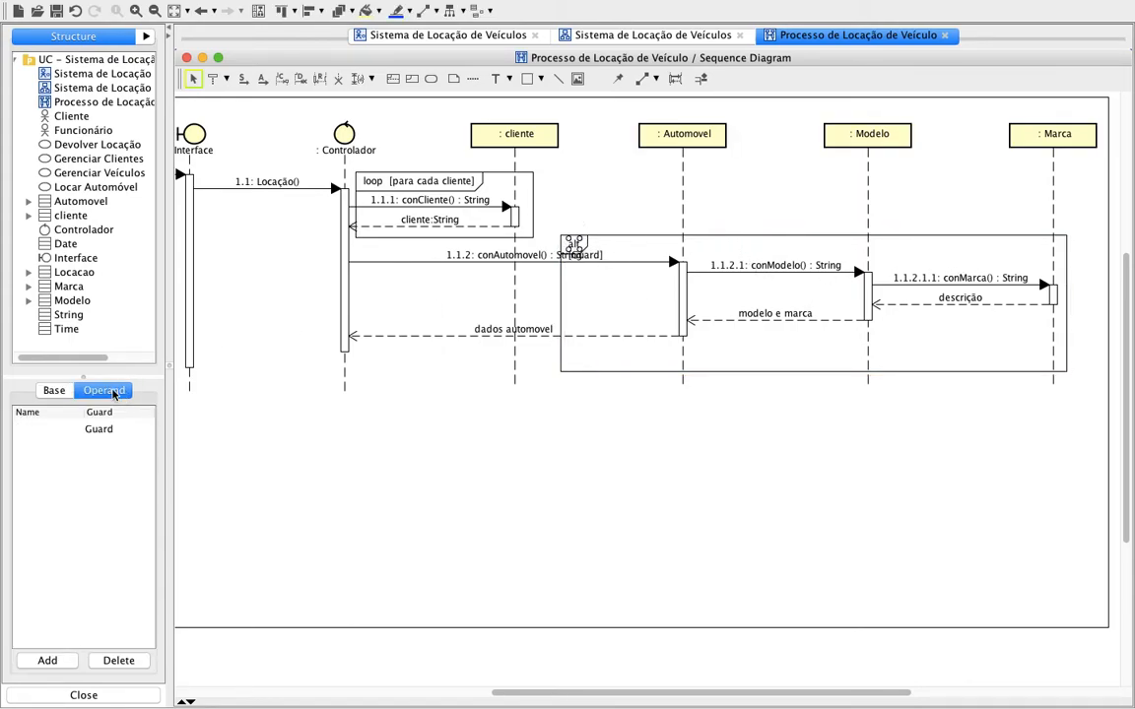
left_click(49, 391)
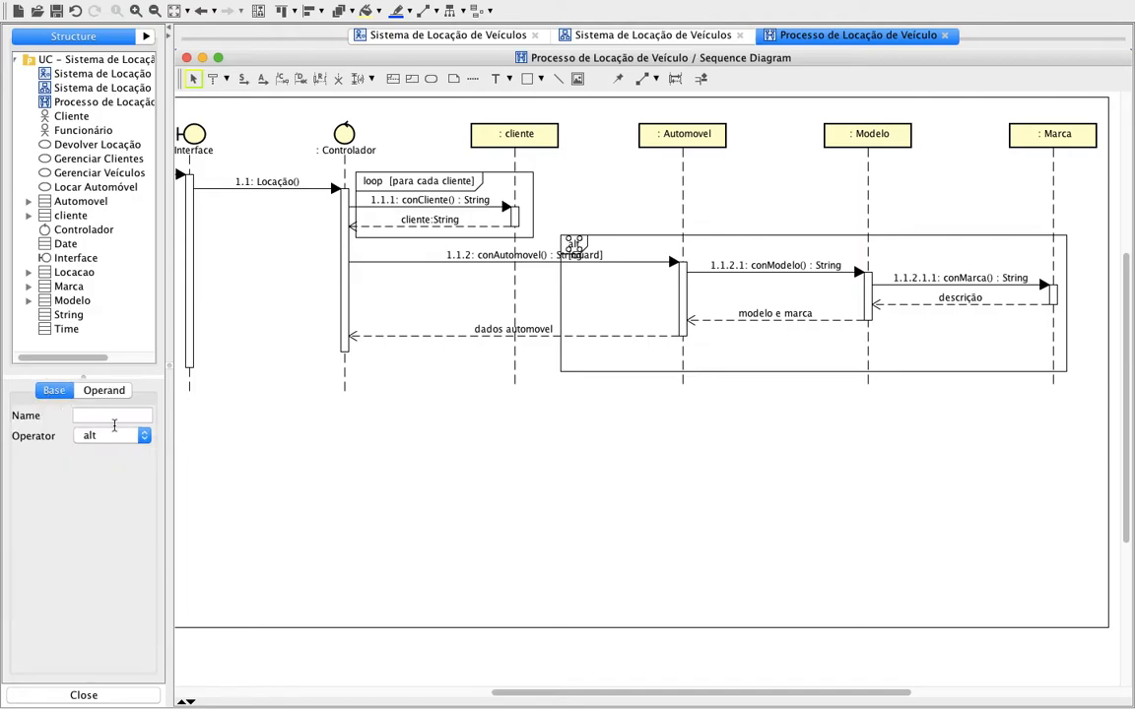
left_click(144, 436)
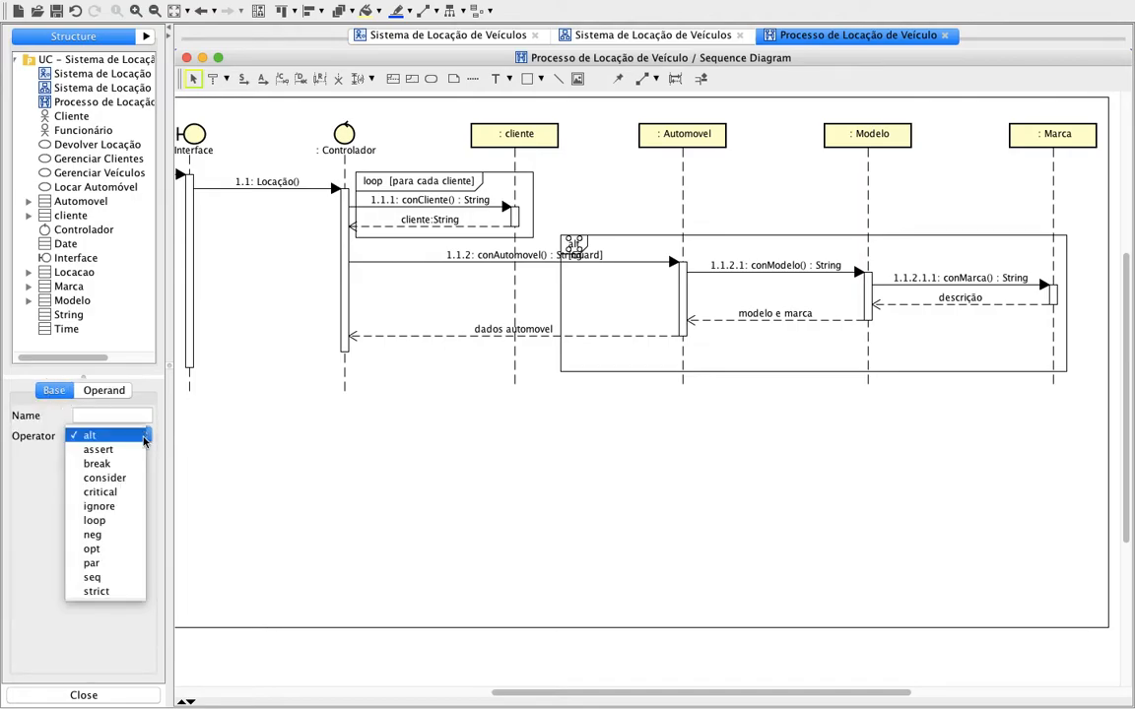
left_click(98, 521)
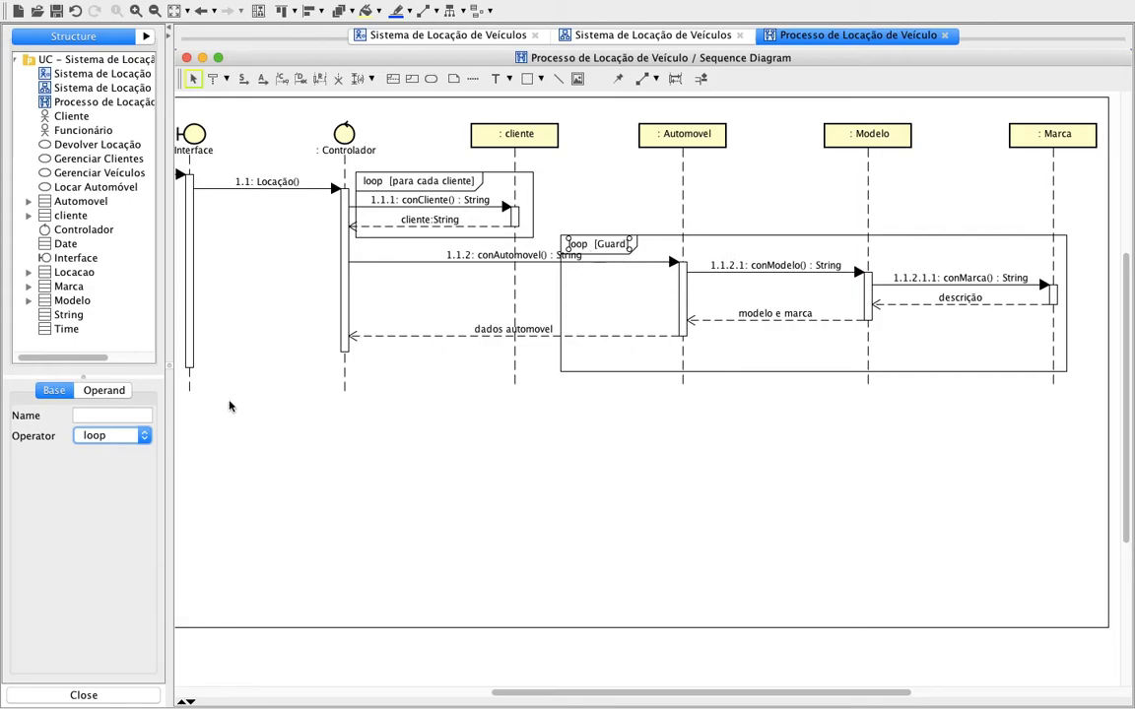
Set the guard of the new loop fragment to "para cada automovel"
left_click(104, 390)
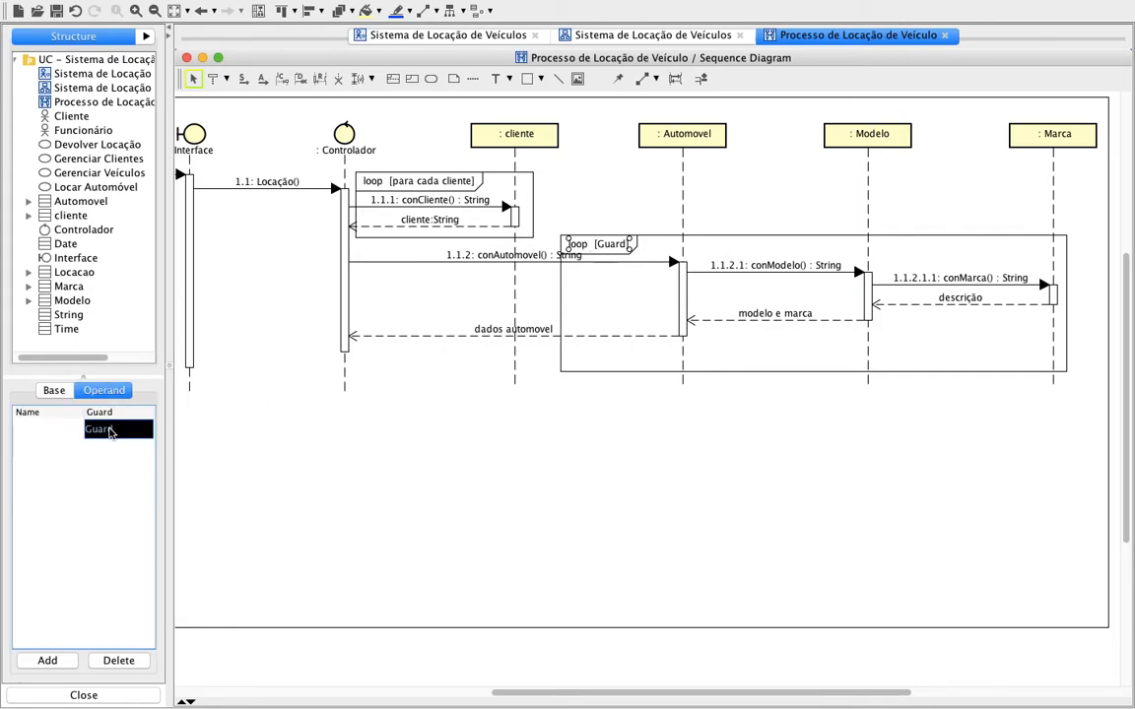
double_click(111, 431)
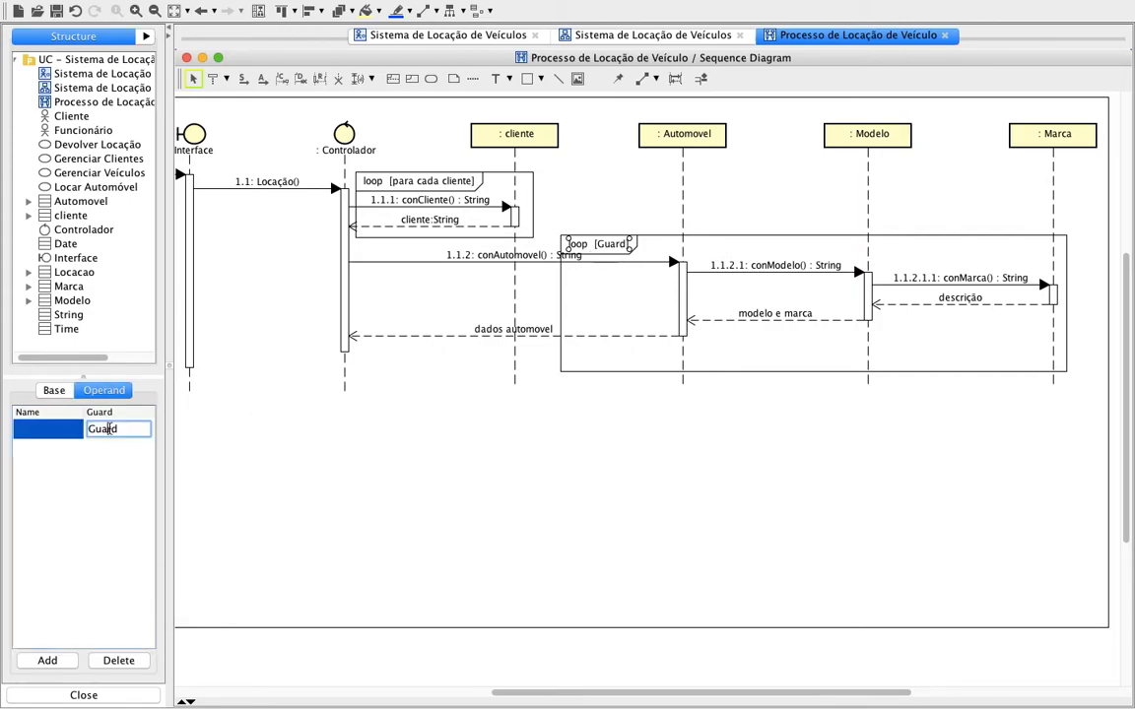
double_click(110, 430)
type("para cada automovel")
key("Return")
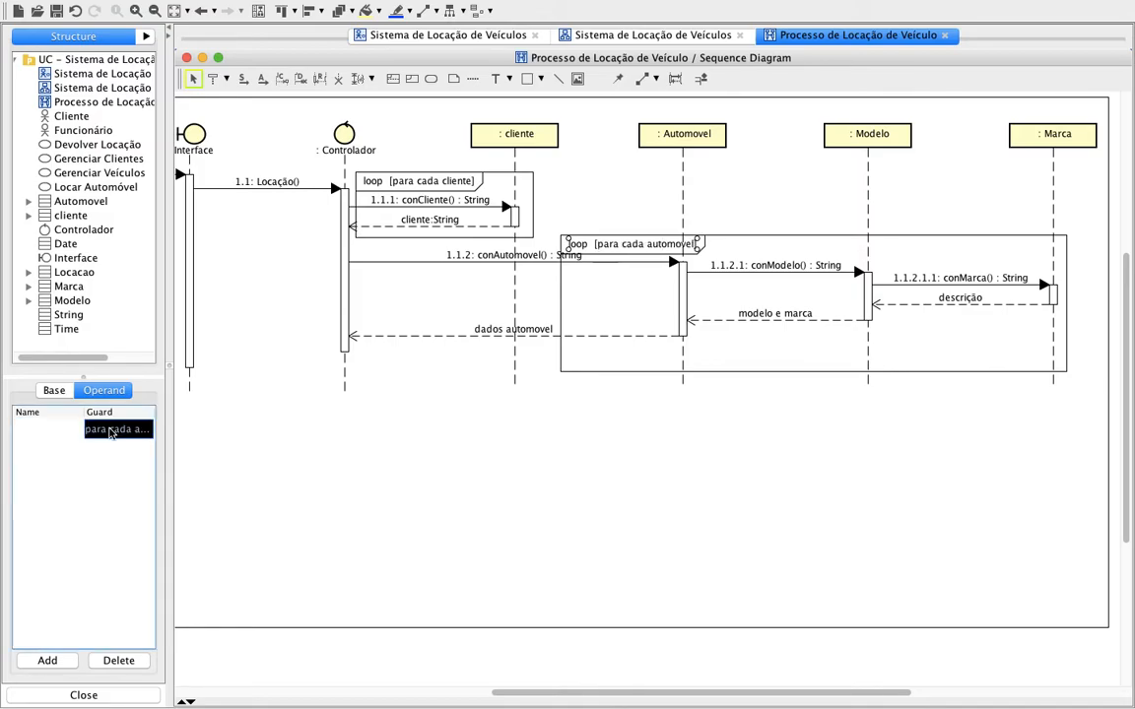
left_click(461, 511)
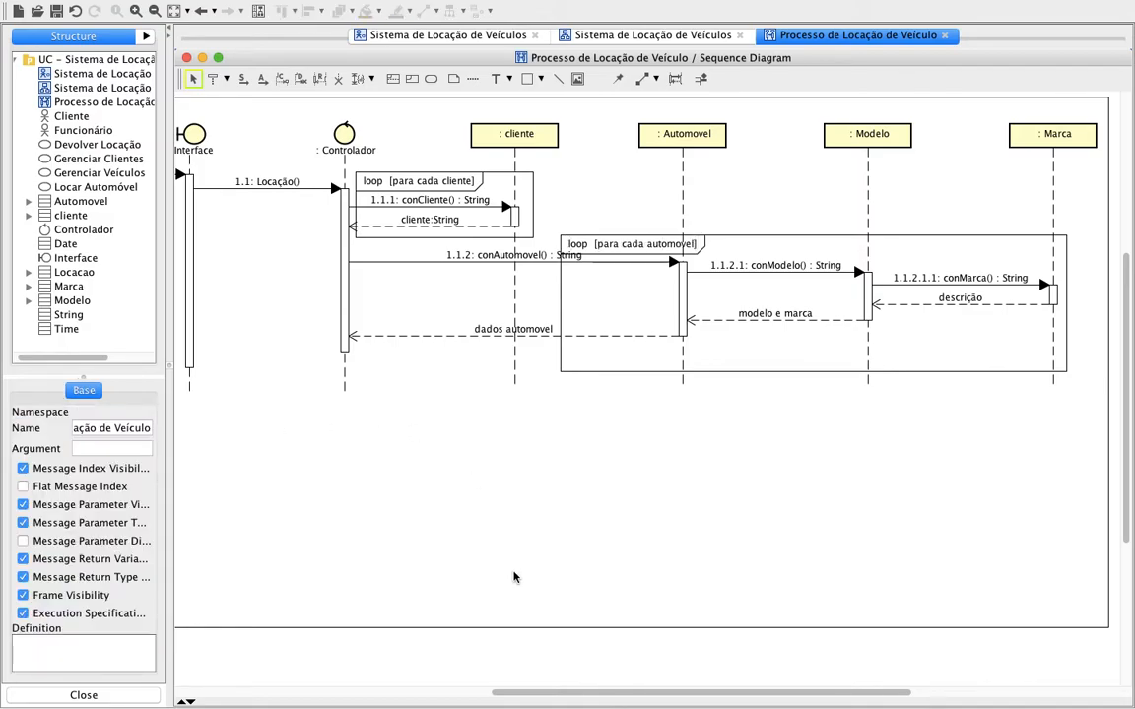
Enlarge the "para cada automovel" loop frame upward and outward so its heading clears the conAutomovel message label
double_click(732, 240)
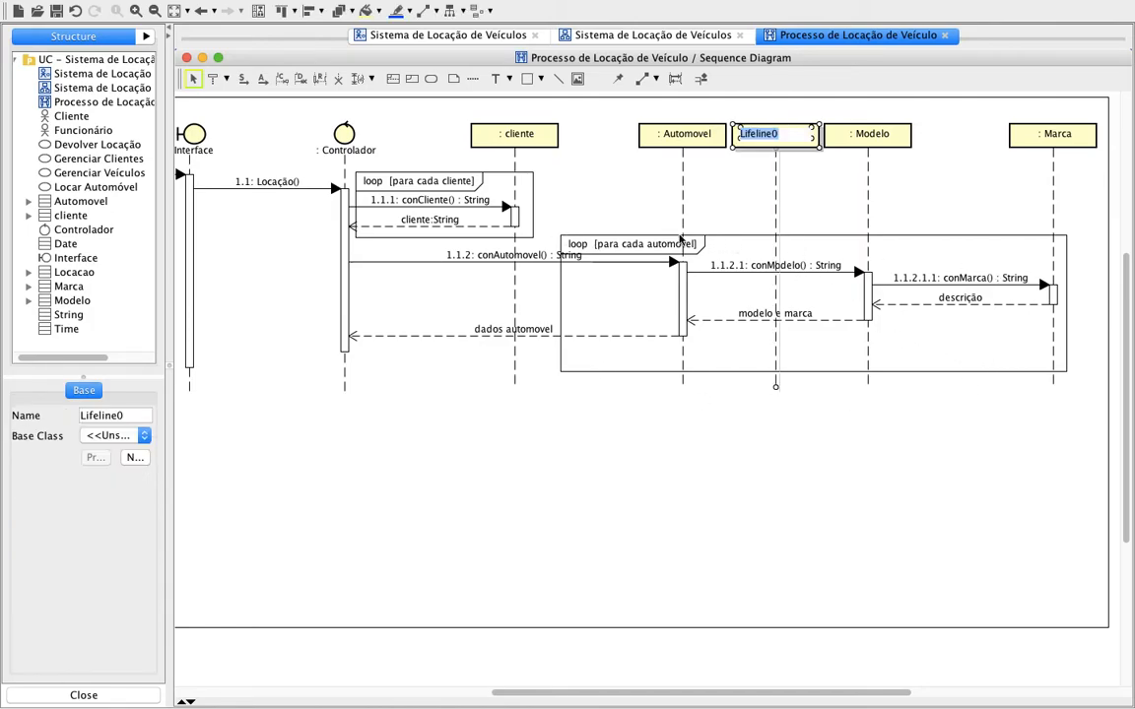
left_click(598, 366)
left_click(563, 242)
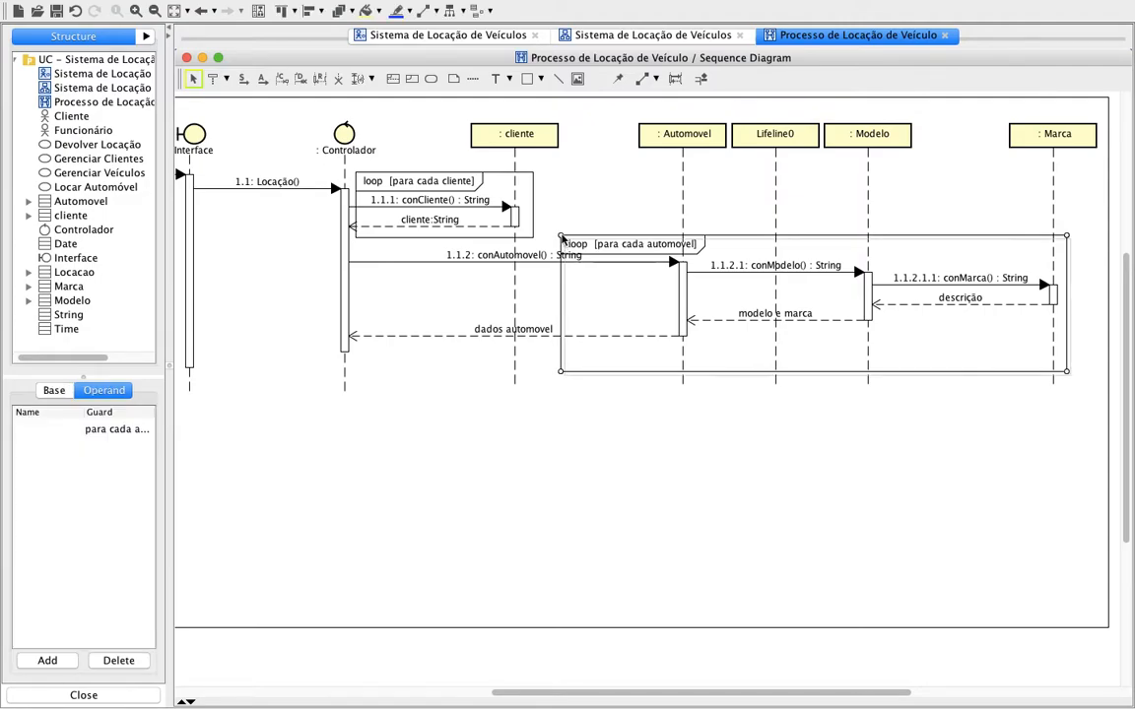
left_click(658, 476)
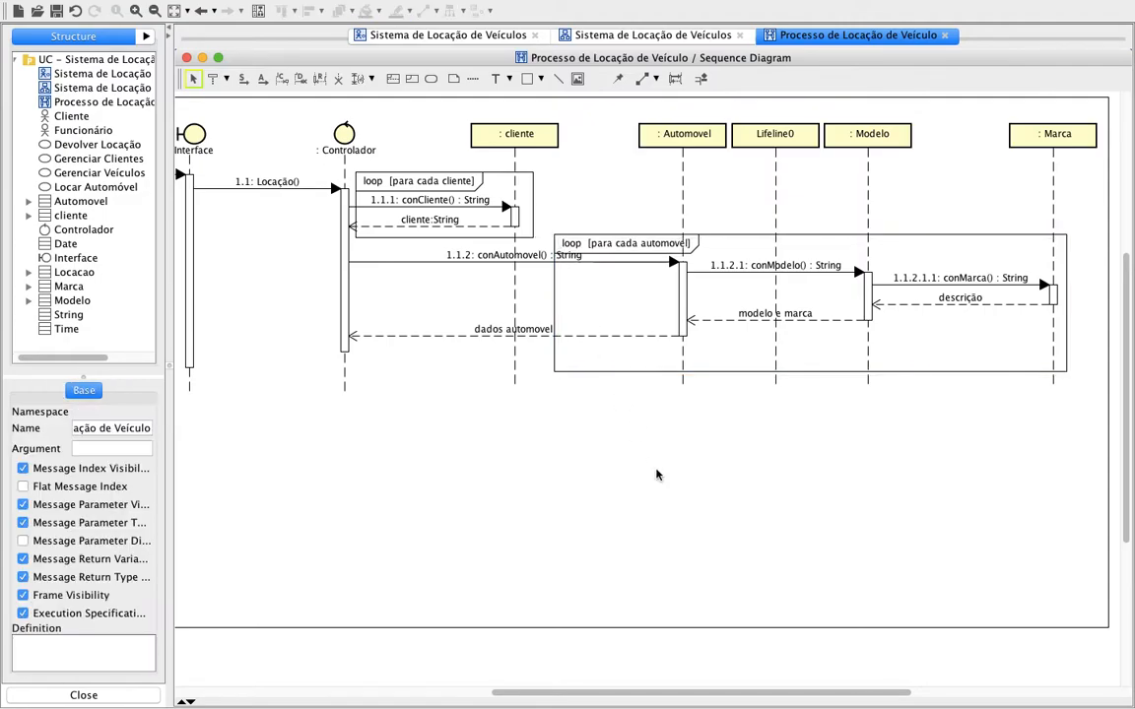
left_click(572, 242)
left_click(557, 239)
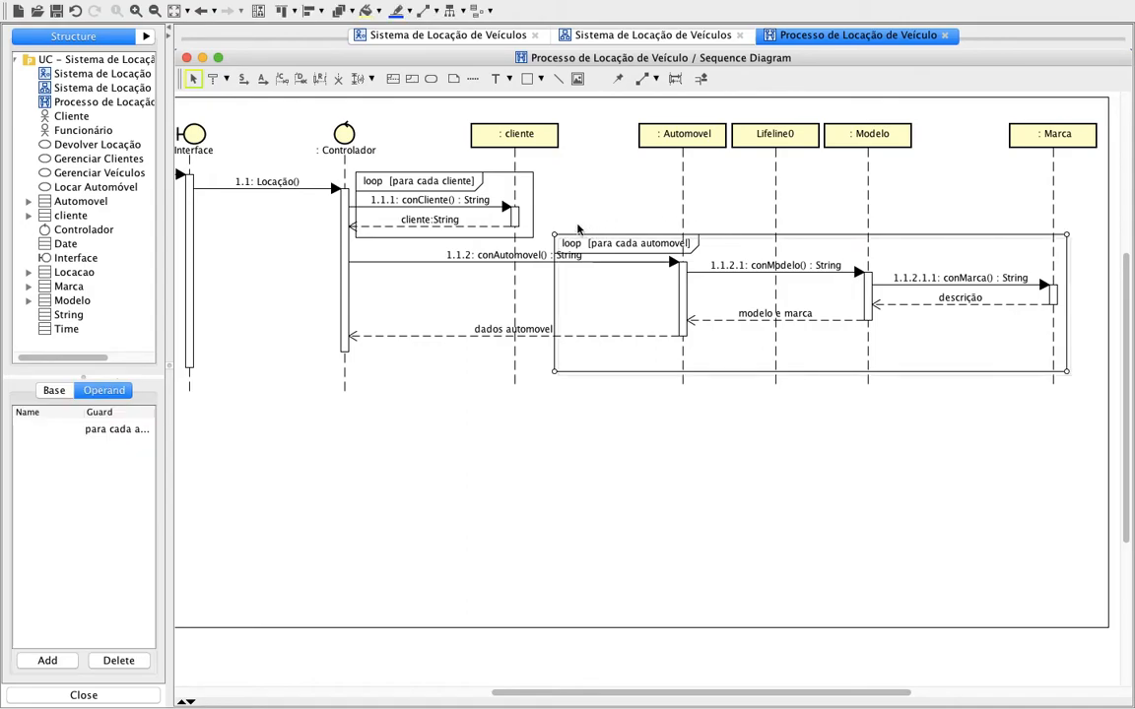
left_click_drag(556, 239, 559, 229)
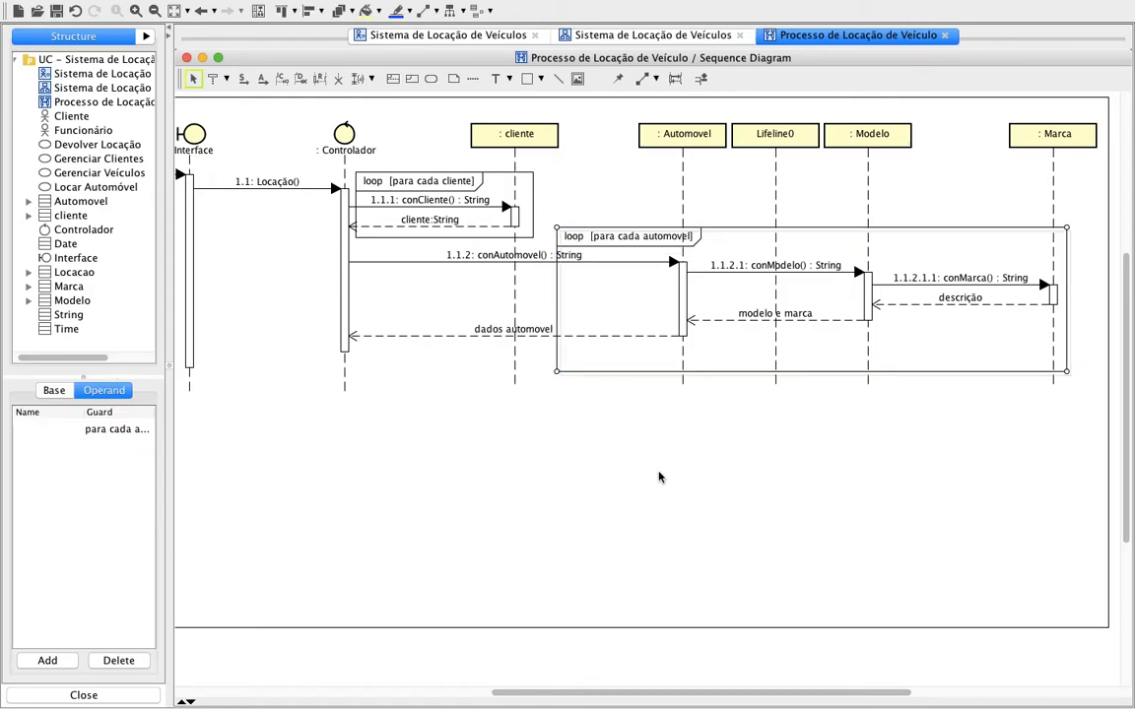
left_click(659, 477)
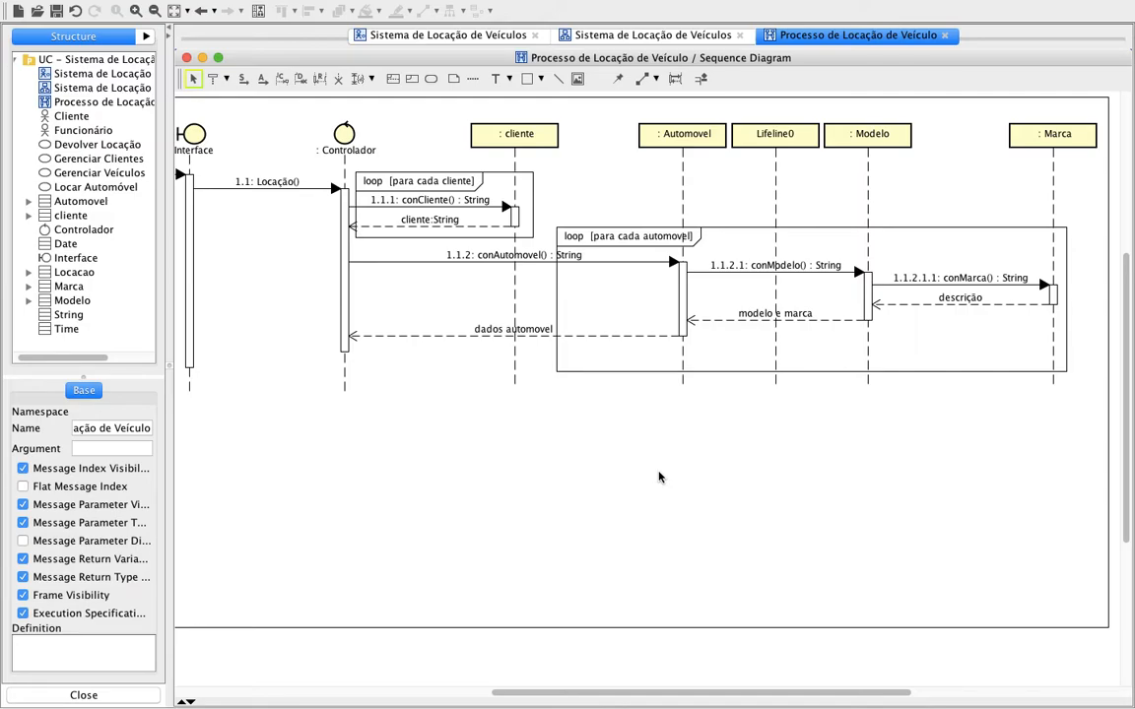
Draw a synchronous message from Controlador back to Interface below the dados automovel reply and name it "apresentar dados"
scroll(659, 477, "left", 5)
scroll(659, 477, "up", 3)
scroll(659, 477, "left", 3)
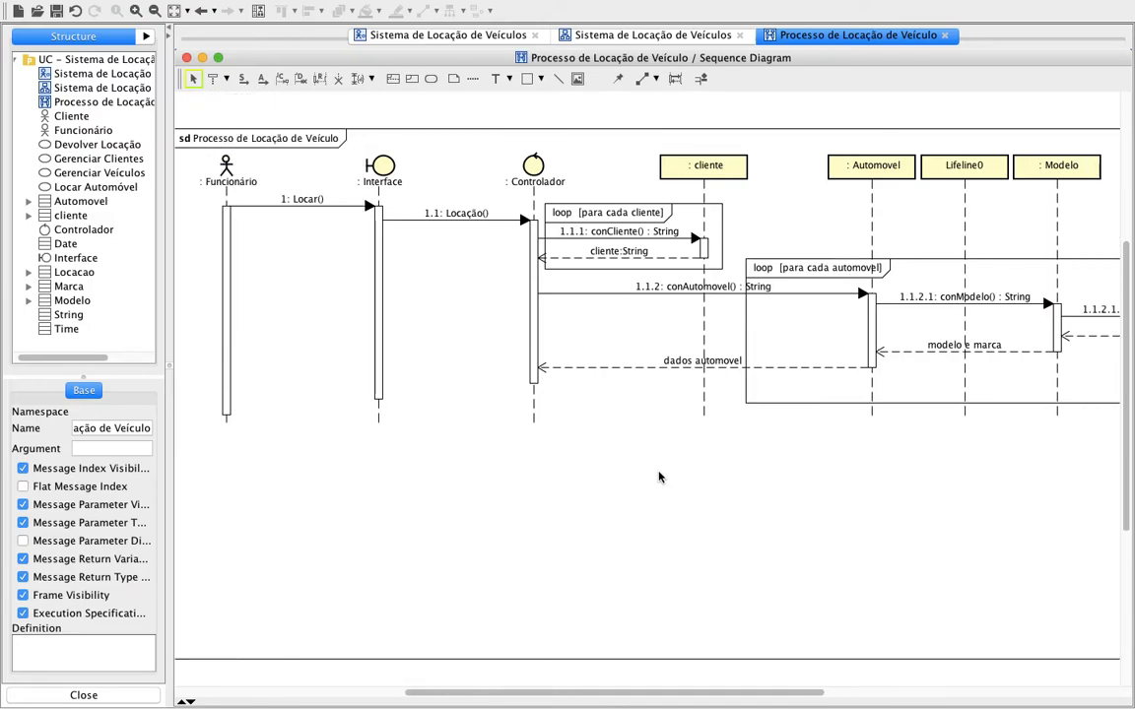
left_click(244, 78)
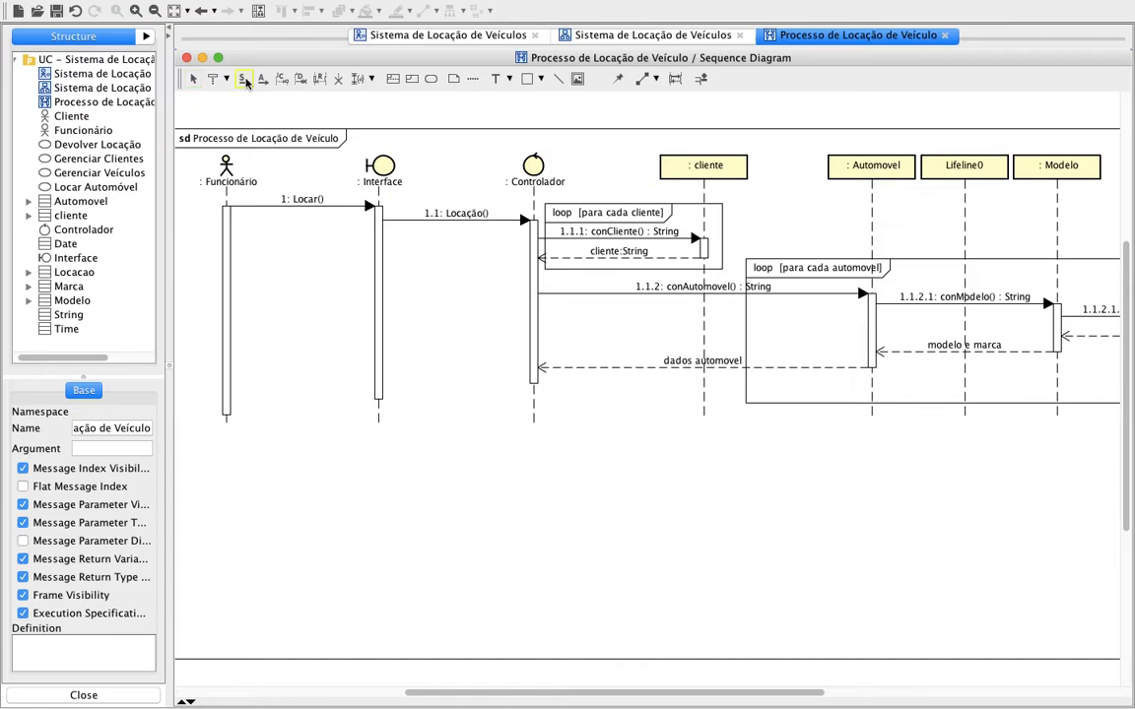
left_click_drag(512, 377, 389, 387)
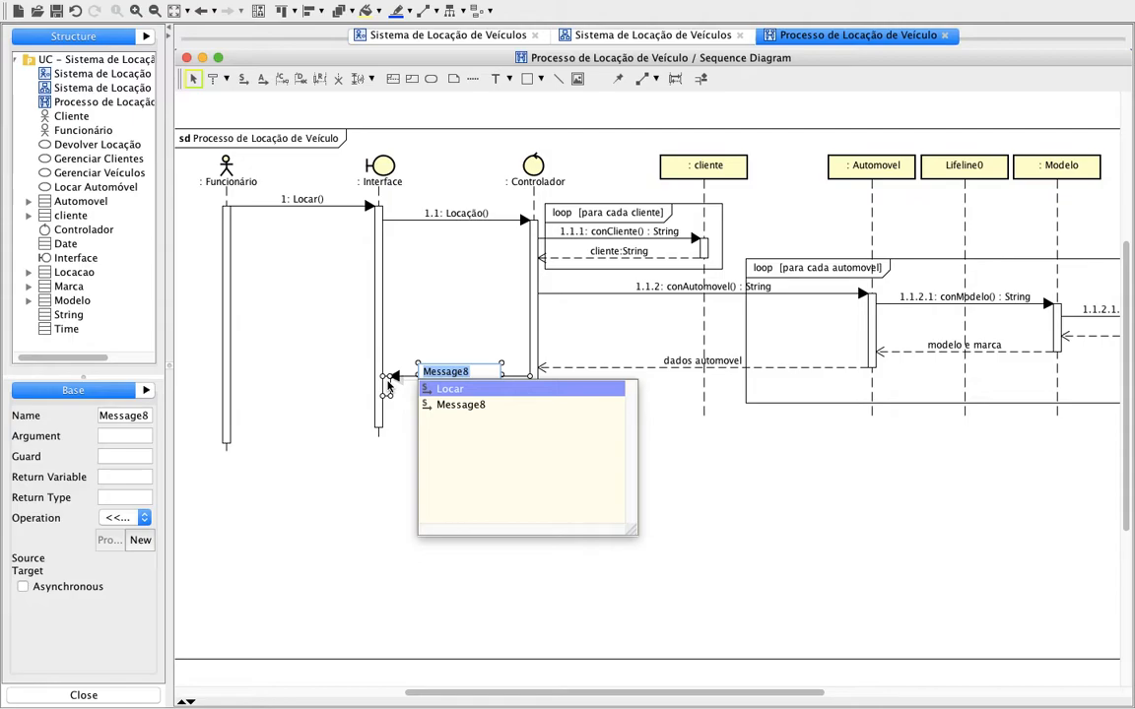
type("apresentar")
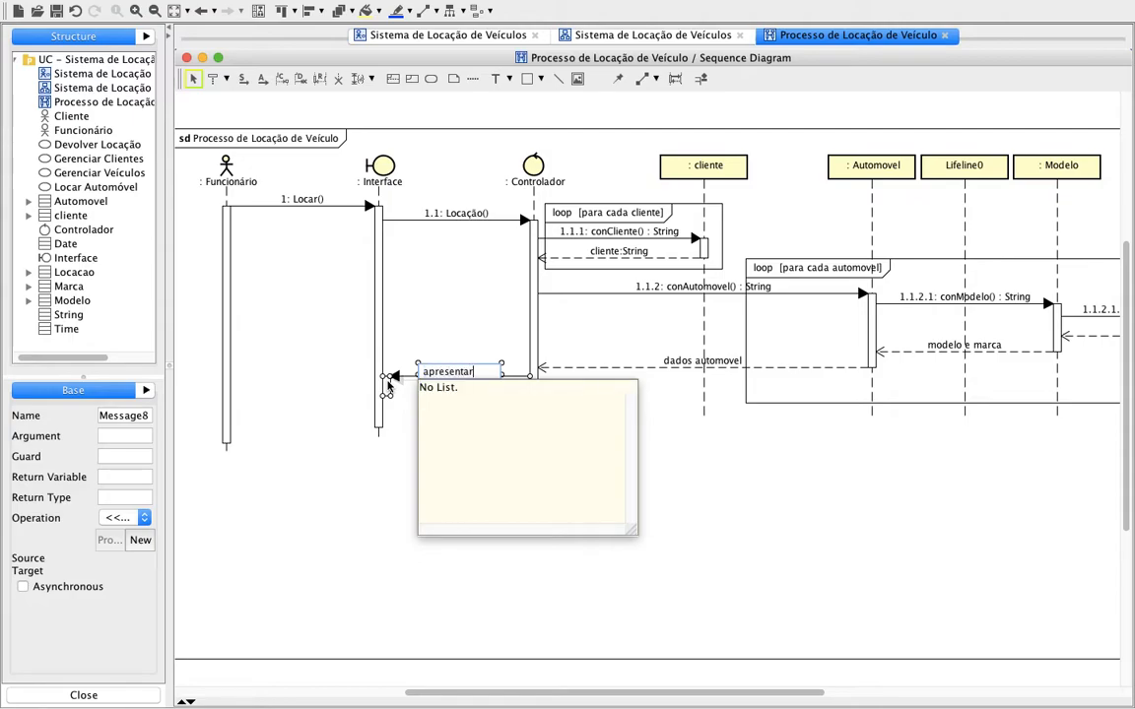
type(" dados")
key("Return")
left_click(519, 480)
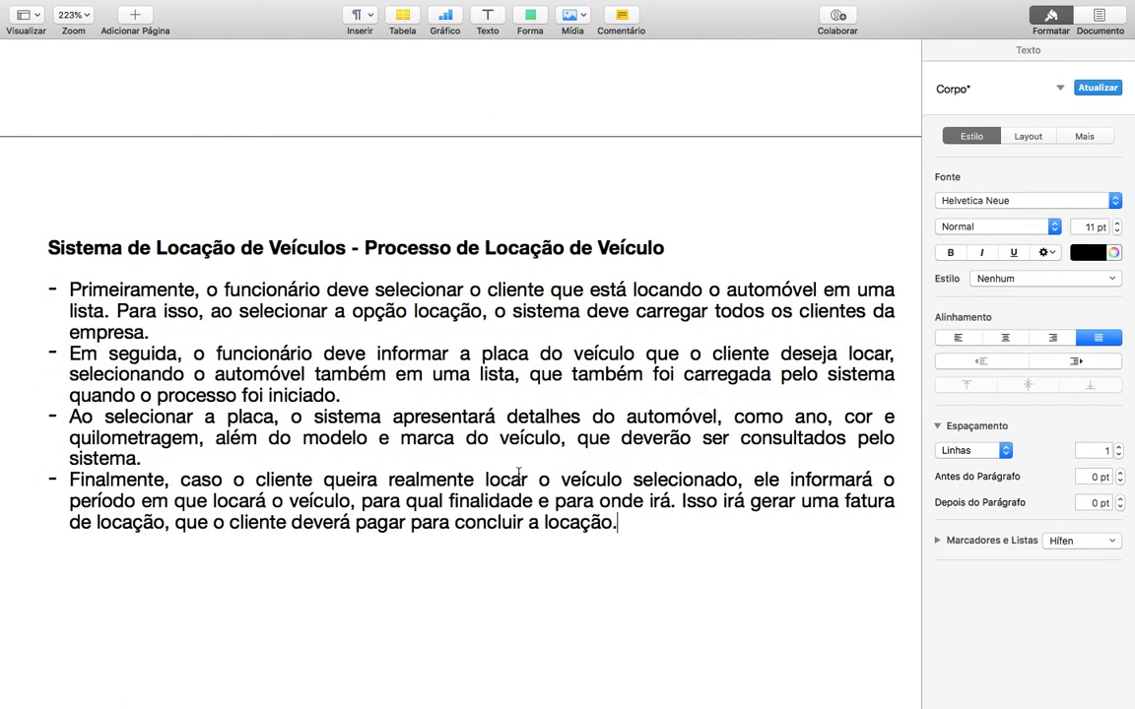
Draw a synchronous message from Funcionário to Interface below apresentar dados and name it "seleciona cliente"
scroll(519, 476, "right", 1)
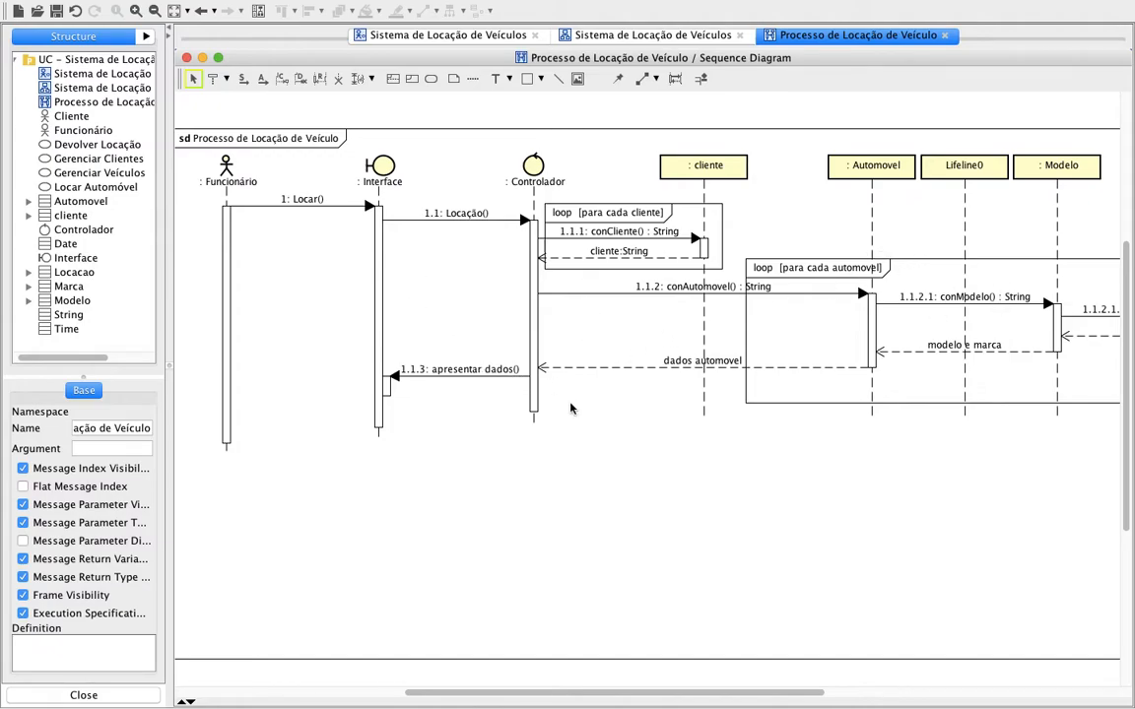
left_click(243, 80)
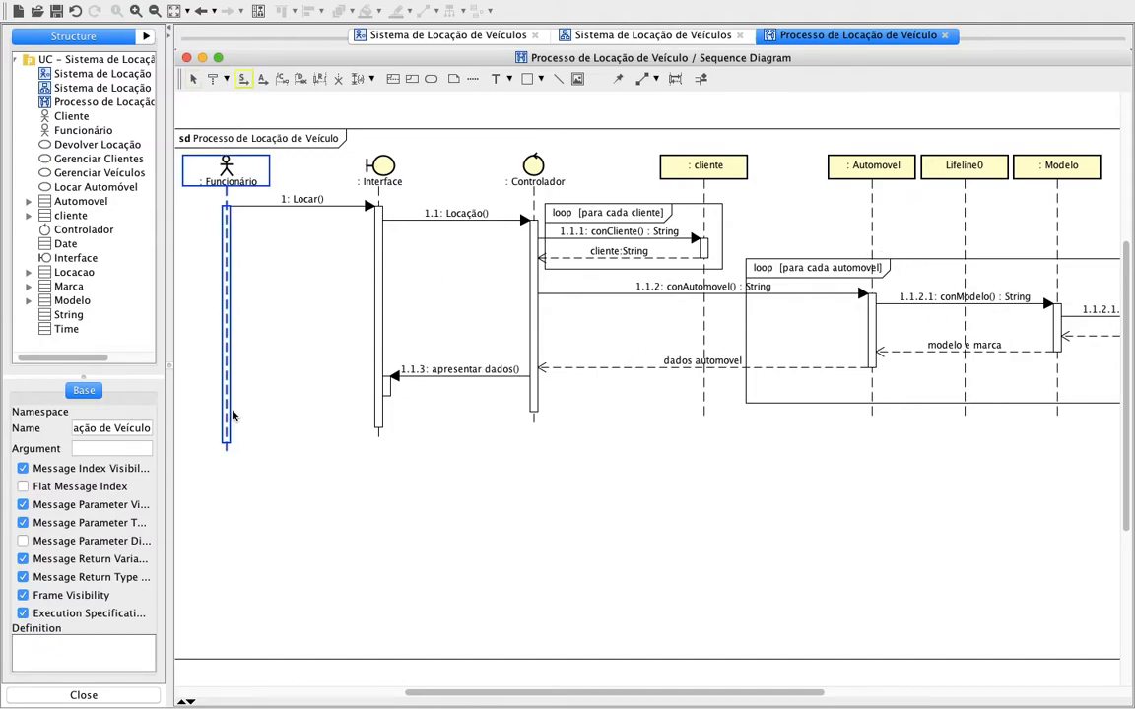
left_click_drag(226, 375, 377, 414)
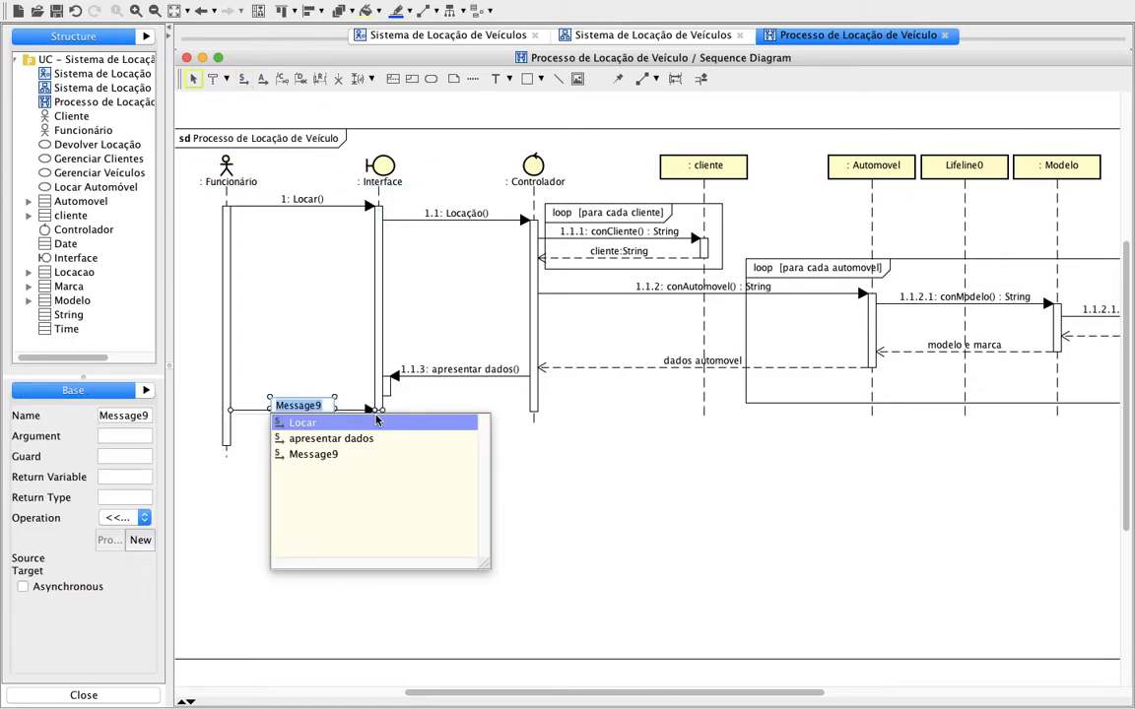
type("e")
key("BackSpace")
type("sele")
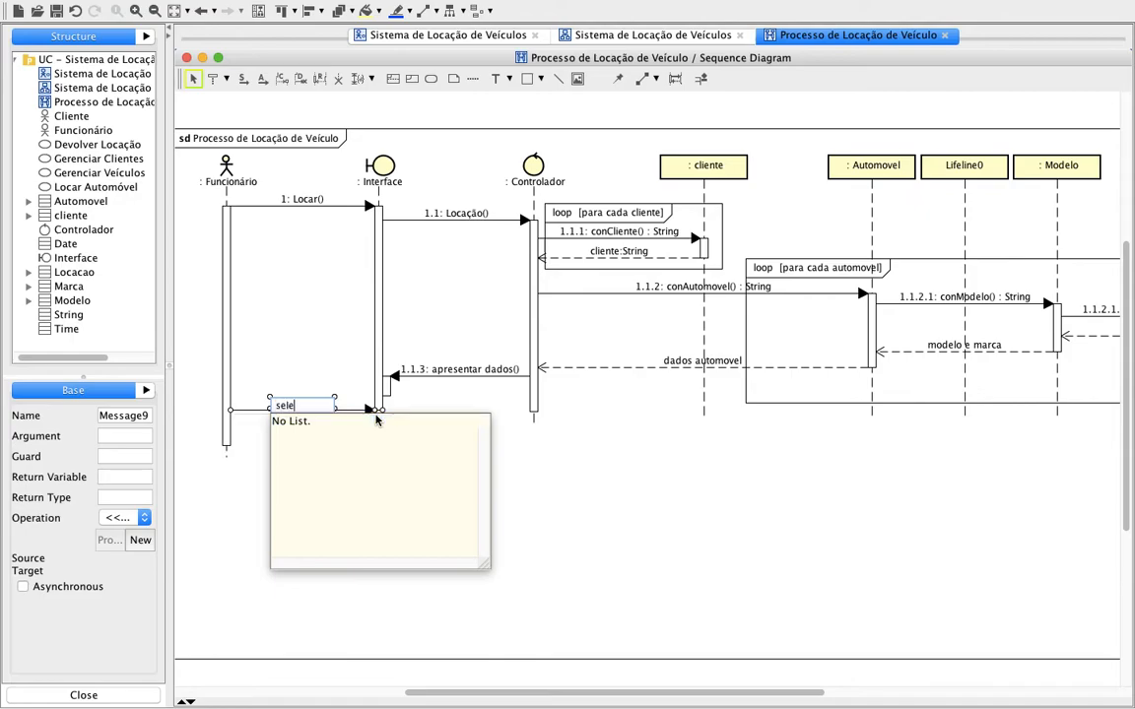
type("ciona cliente")
key("Return")
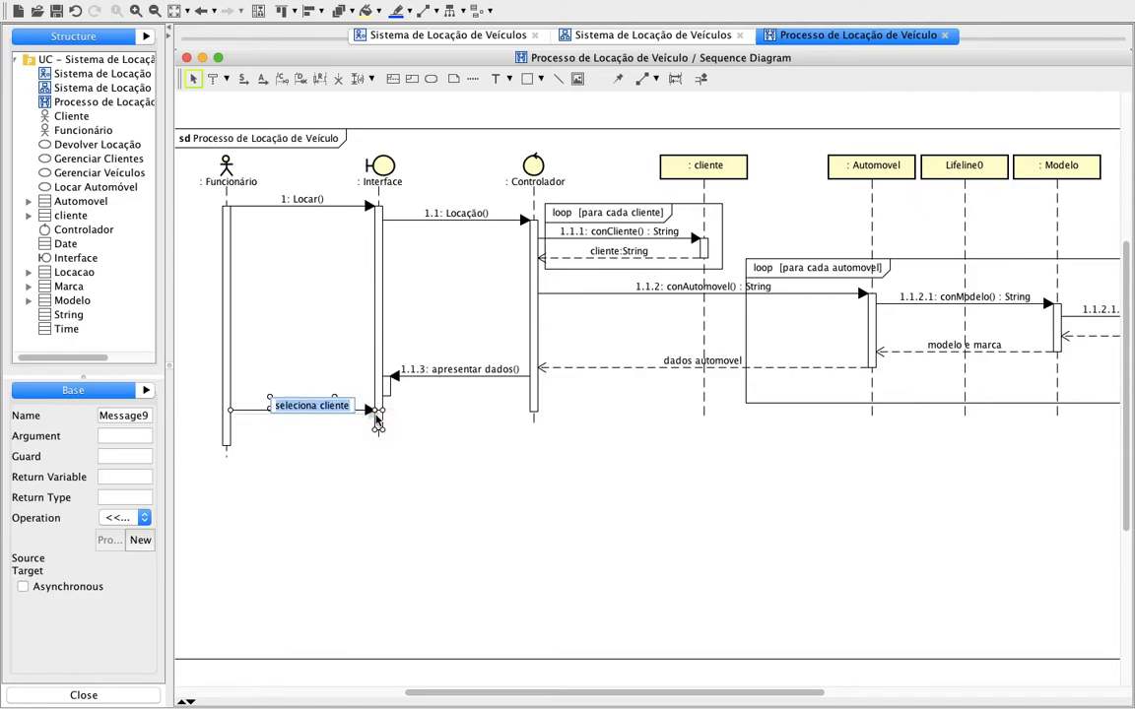
left_click(447, 503)
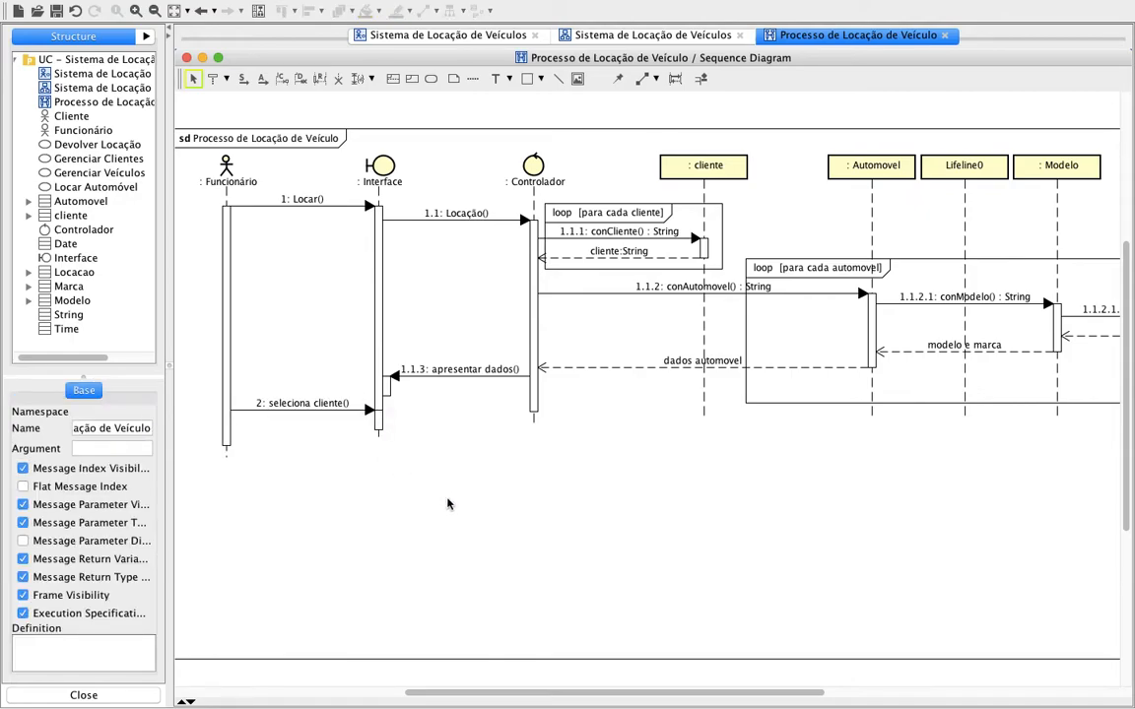
Draw a synchronous message from Interface to Controlador below seleciona cliente and name it "cliente"
left_click(242, 80)
left_click_drag(380, 421, 526, 404)
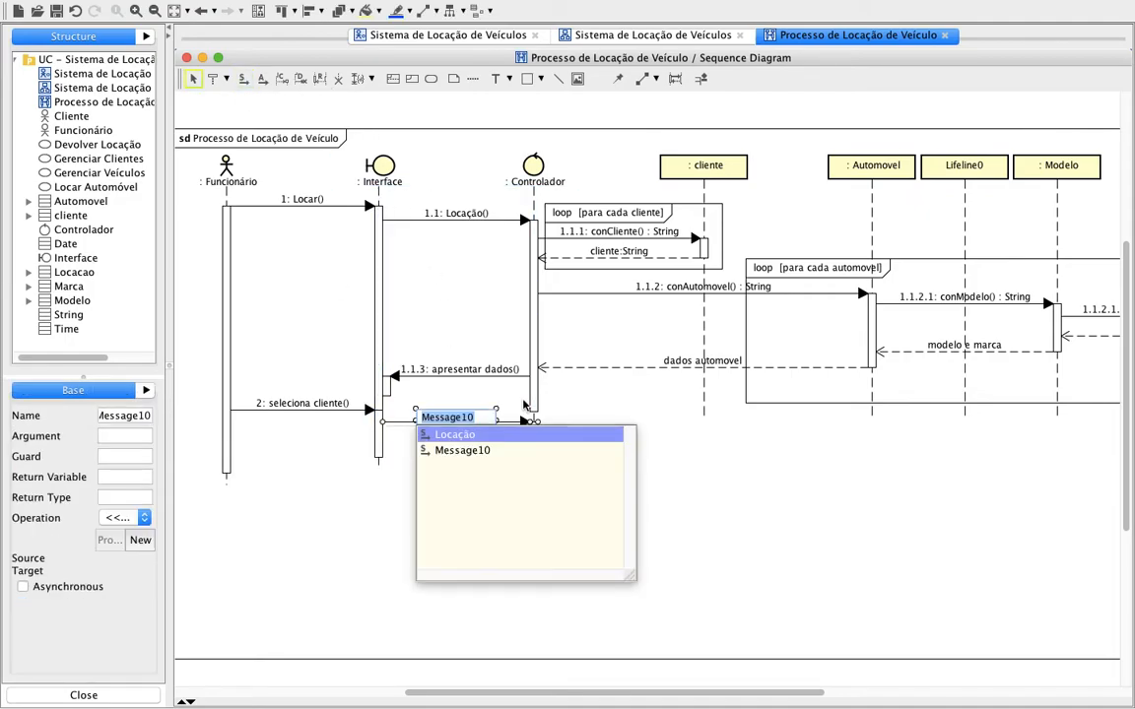
type("clien")
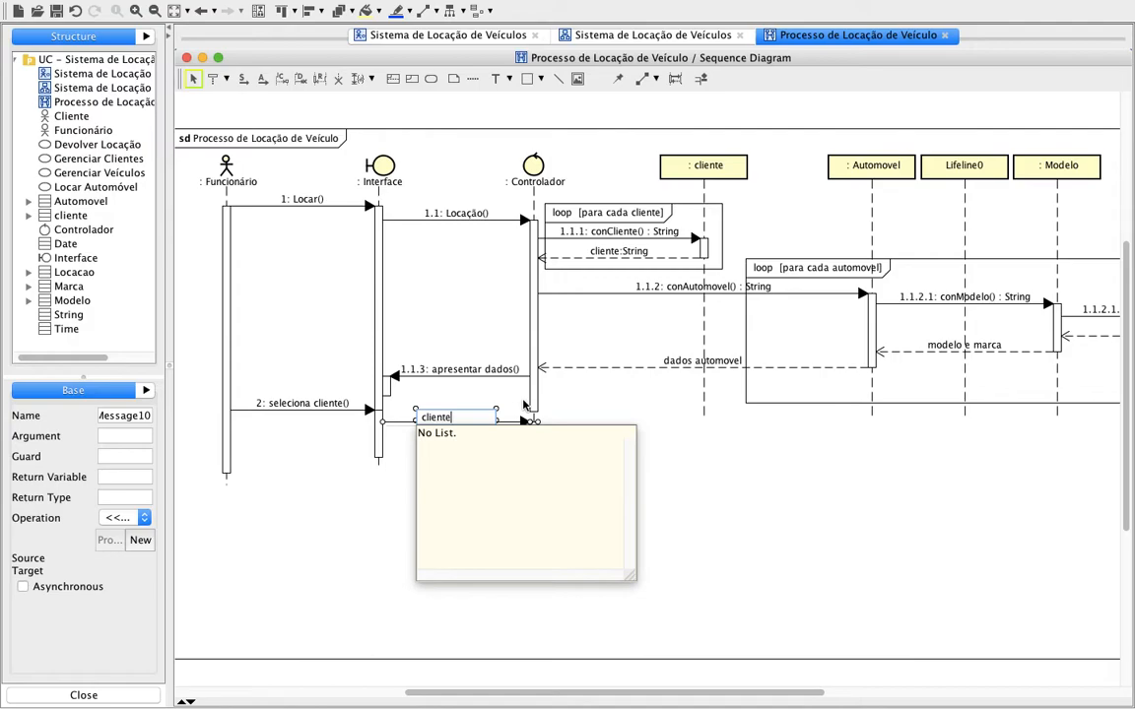
type("te")
key("Return")
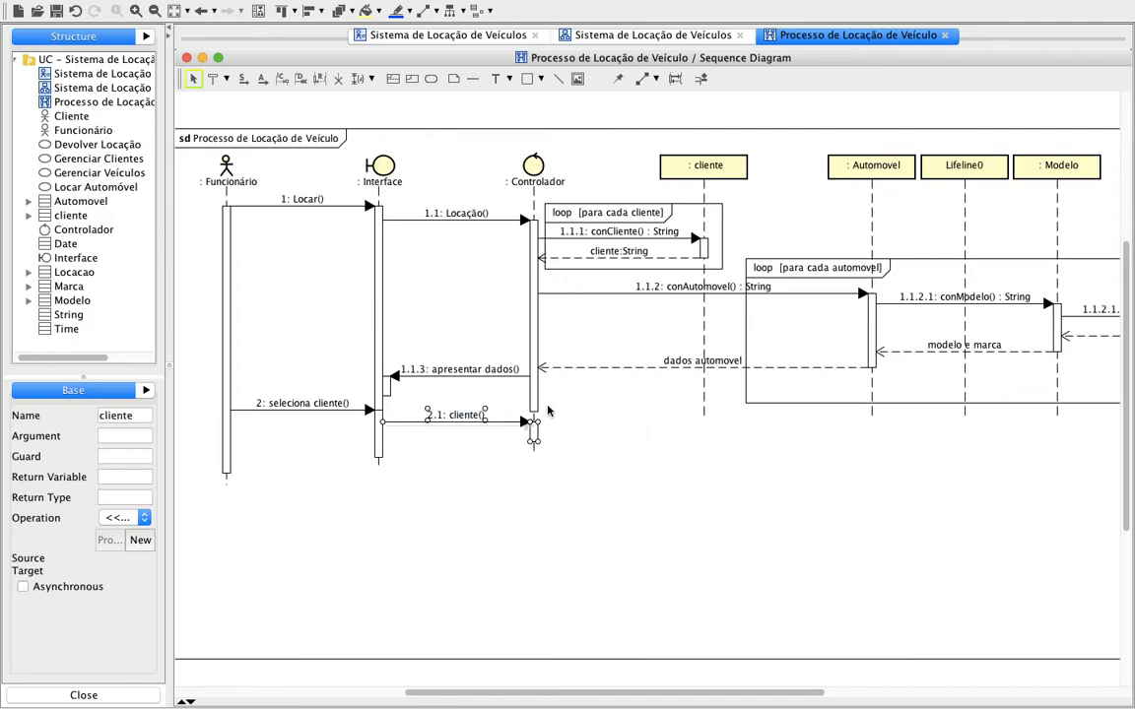
left_click(623, 482)
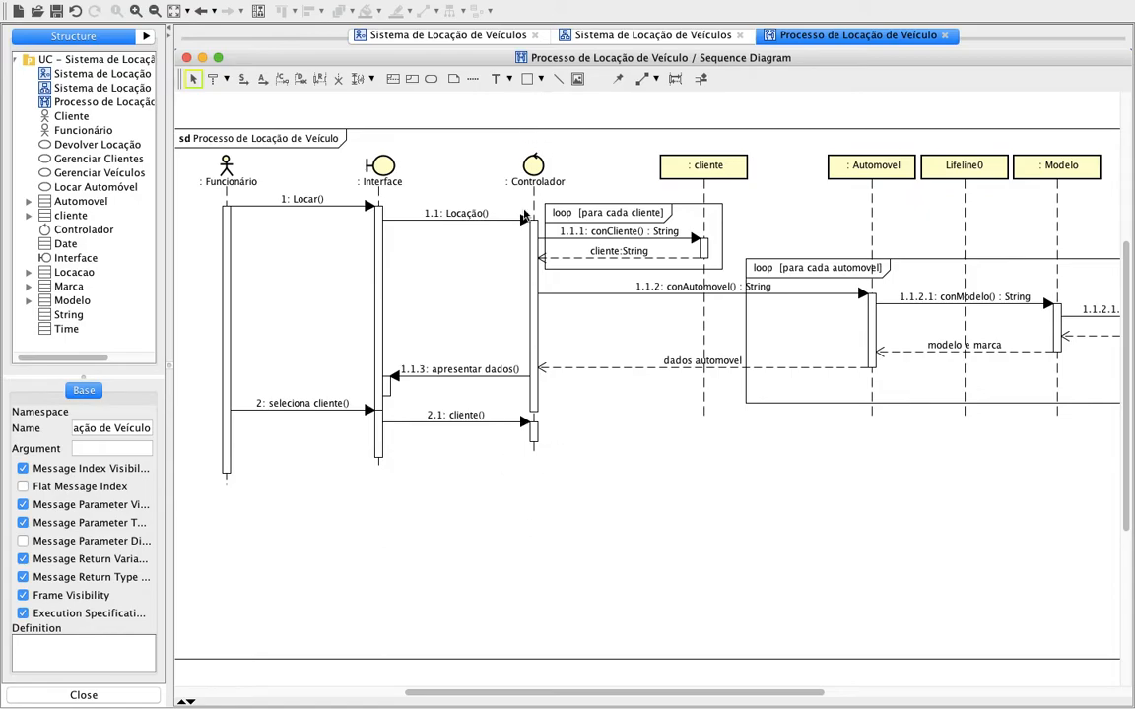
Draw a synchronous message from Funcionário to Interface below seleciona cliente and name it "selecionar automovel"
left_click(244, 80)
left_click(226, 455)
left_click(365, 440)
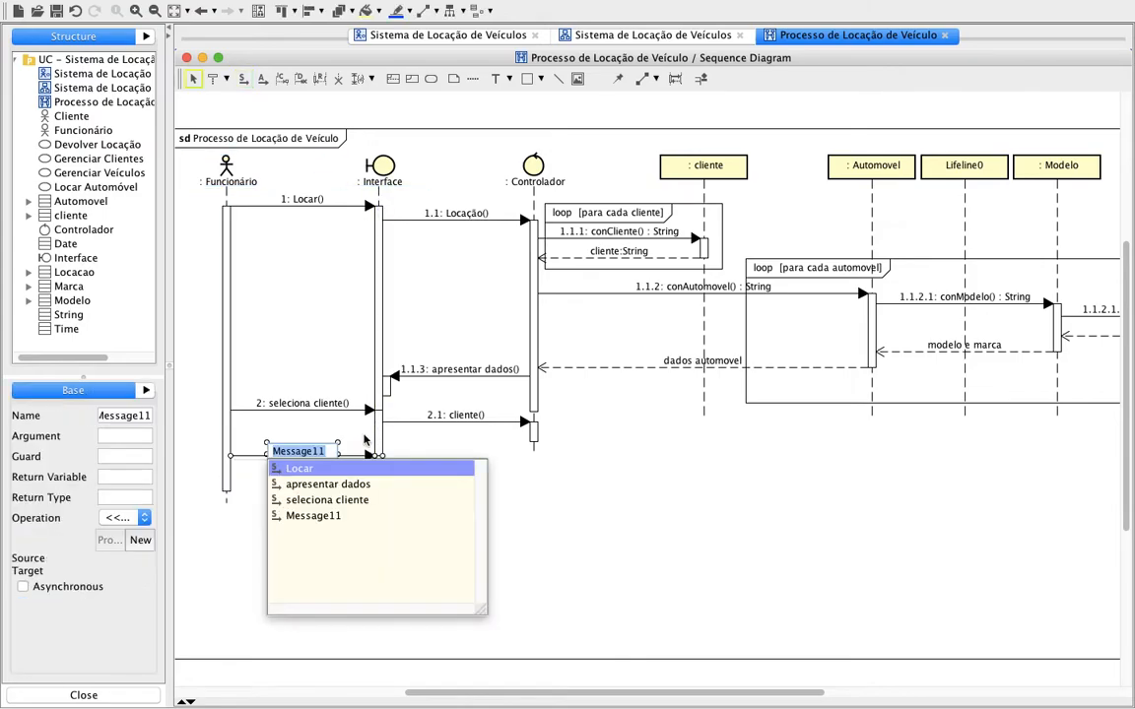
type("selecionar ")
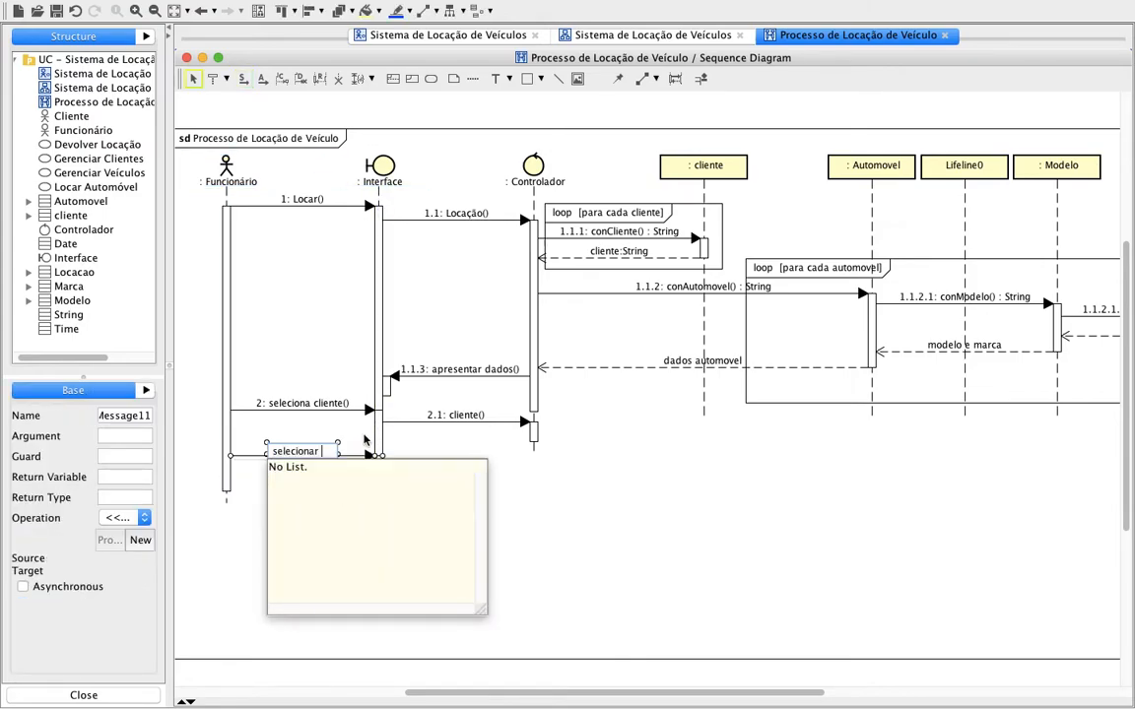
type("automovel")
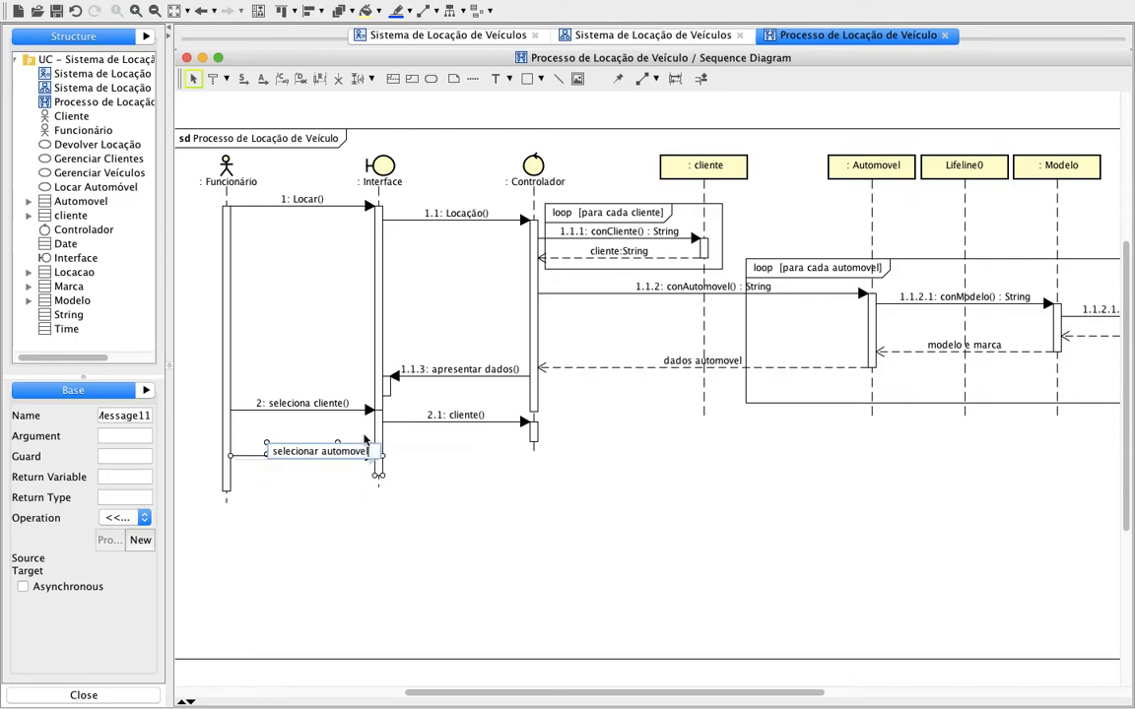
left_click(463, 436)
Draw a synchronous message from Interface to Controlador below selecionar automovel and name it "automovel"
left_click(243, 78)
left_click_drag(380, 472, 530, 465)
type("autim")
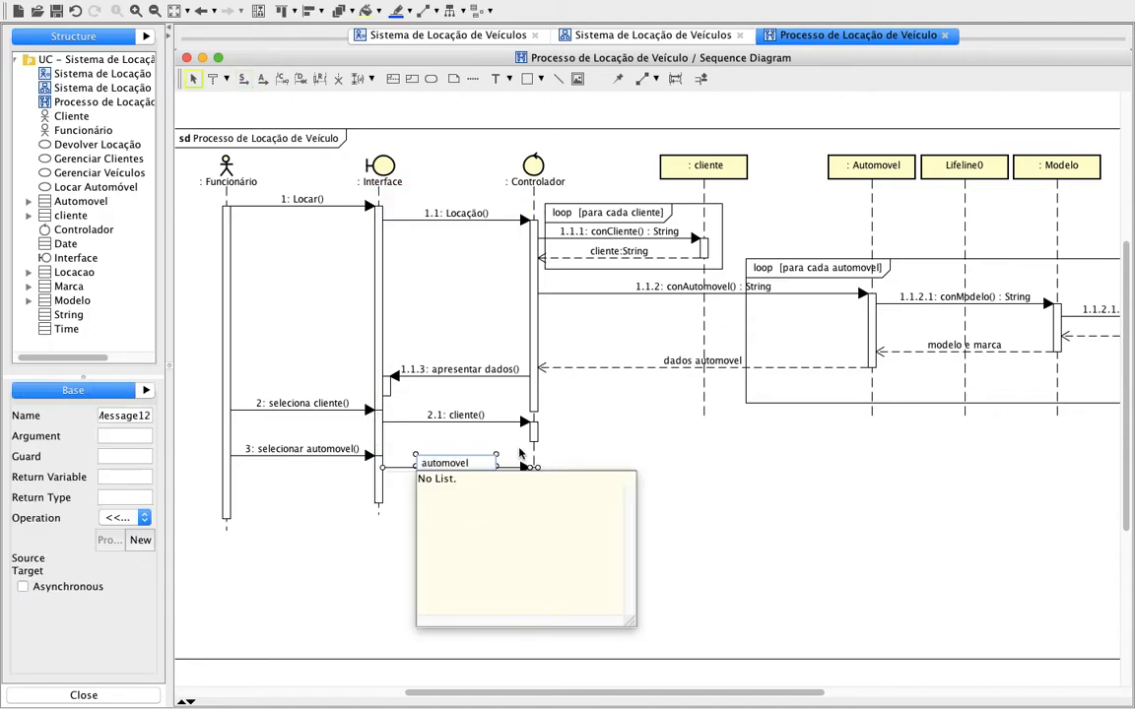
key("Return")
key("Return")
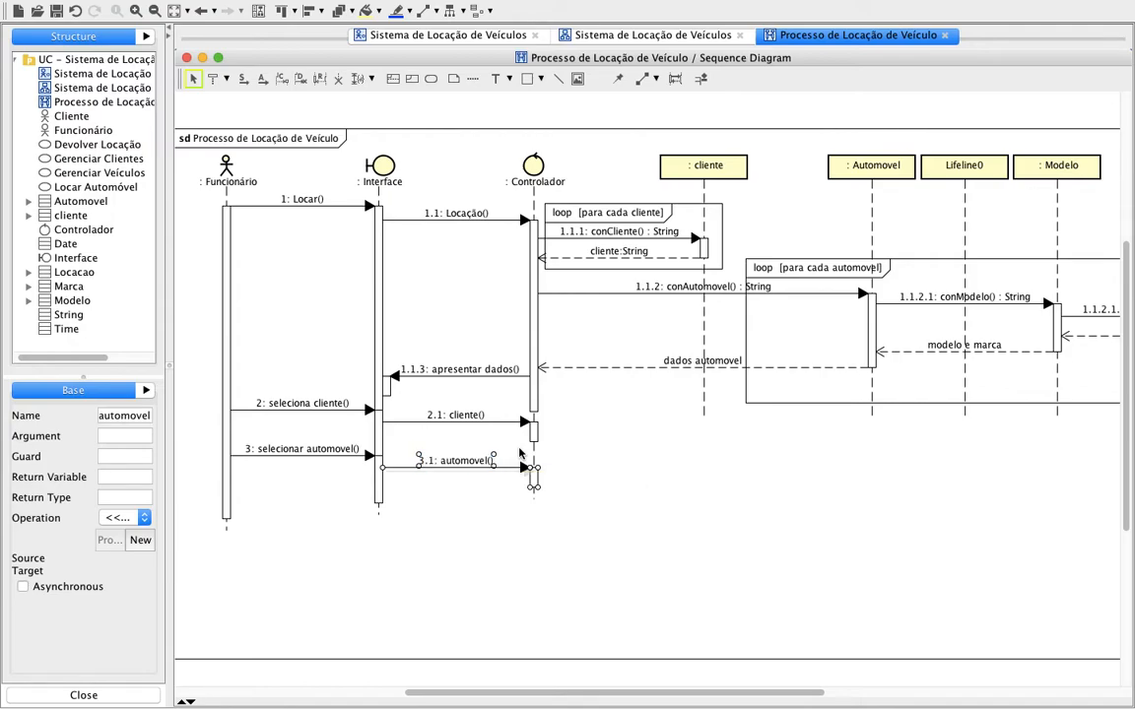
left_click(635, 562)
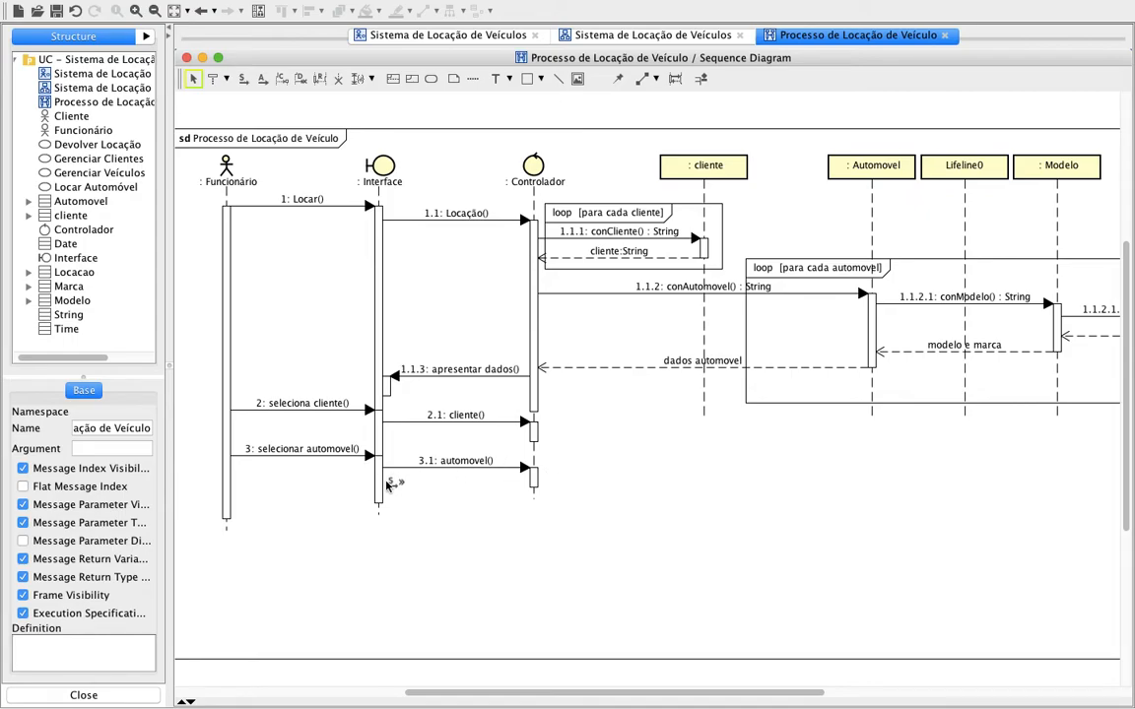
Draw a synchronous message from Controlador back to Interface below automovel and name it "apresentar dados automovel"
left_click(243, 84)
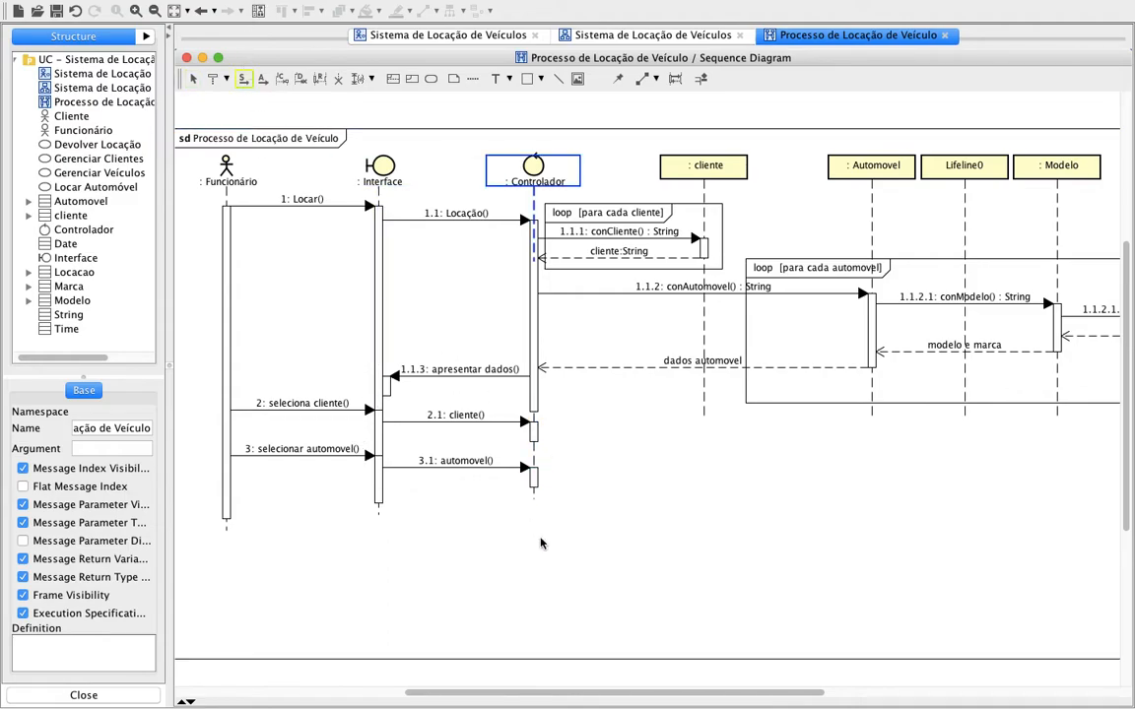
left_click_drag(534, 481, 391, 483)
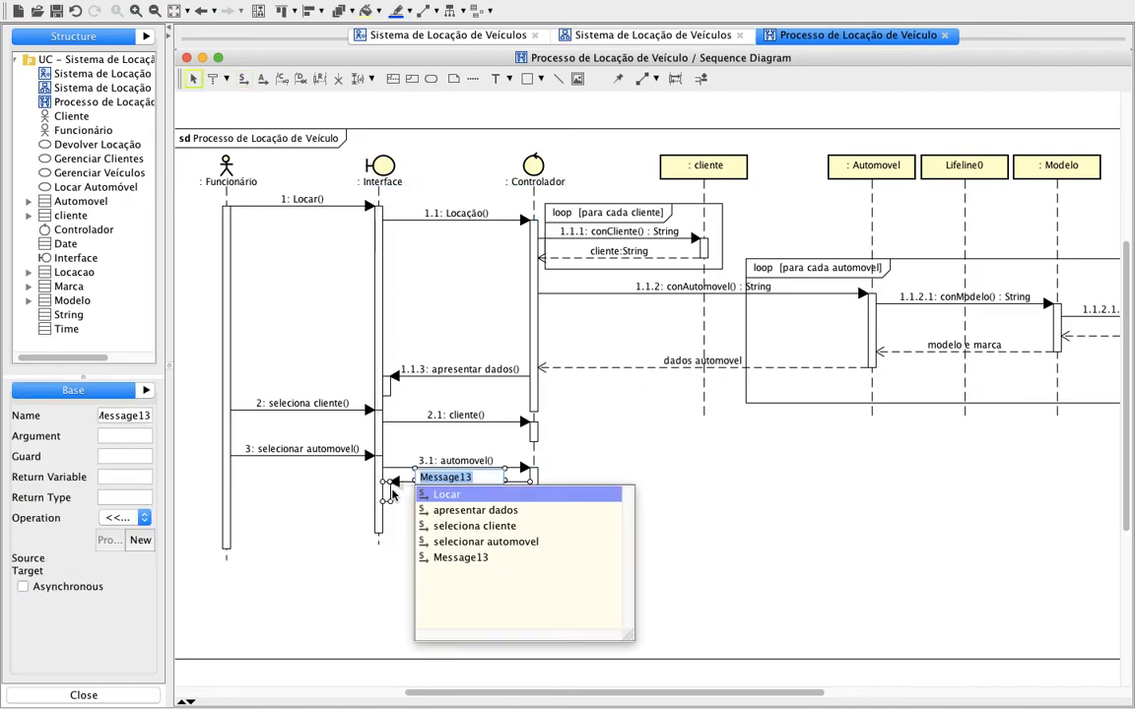
type("apresentar dados automovel")
left_click(527, 524)
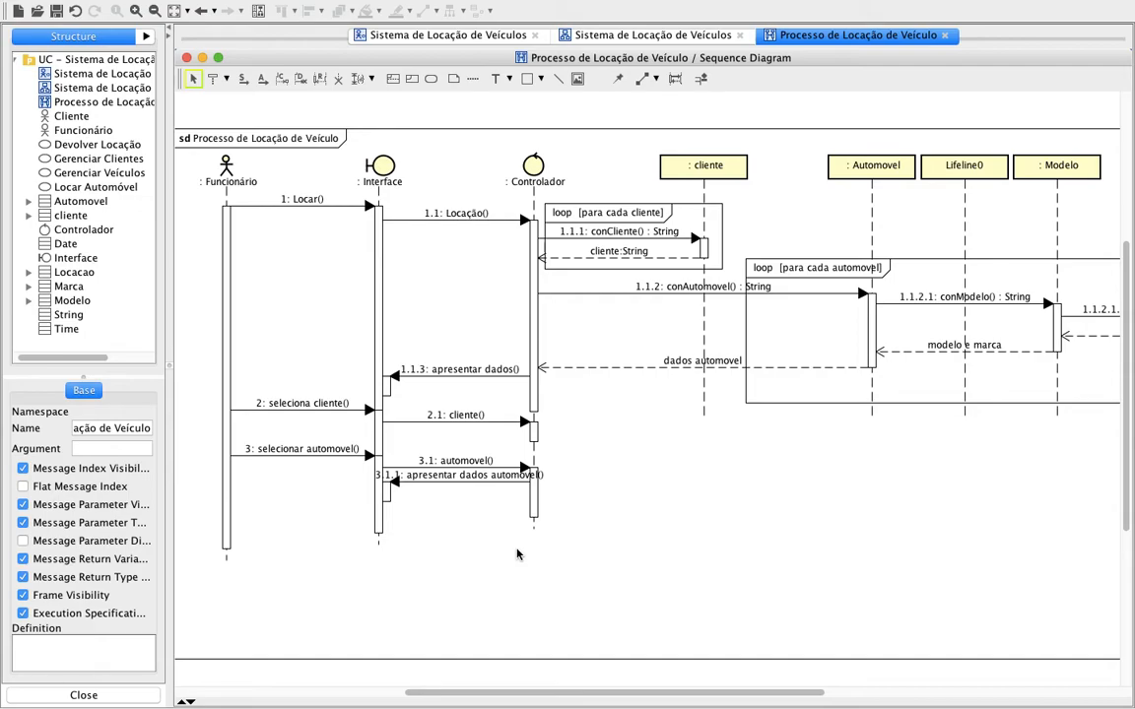
Draw a synchronous message from Funcionário to Interface below apresentar dados automovel and name it "informar dados locação e confirmar"
key("ctrl+Left")
left_click(245, 79)
left_click_drag(229, 524, 380, 531)
type("i")
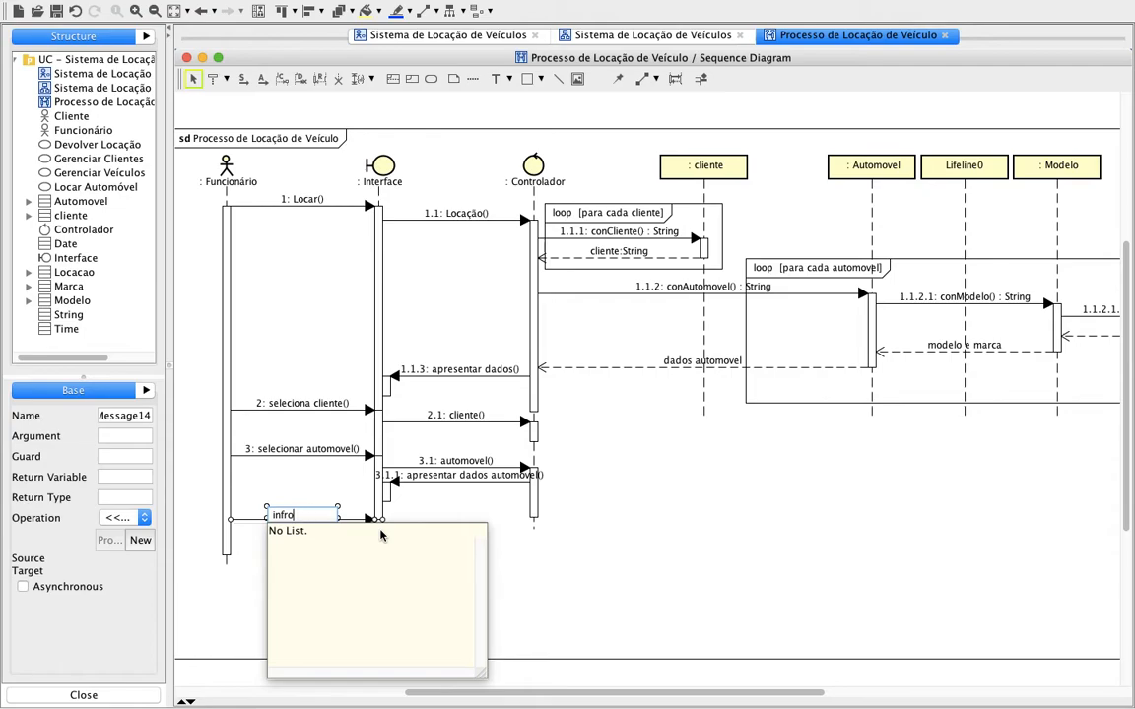
type("nformar dados locação e confir")
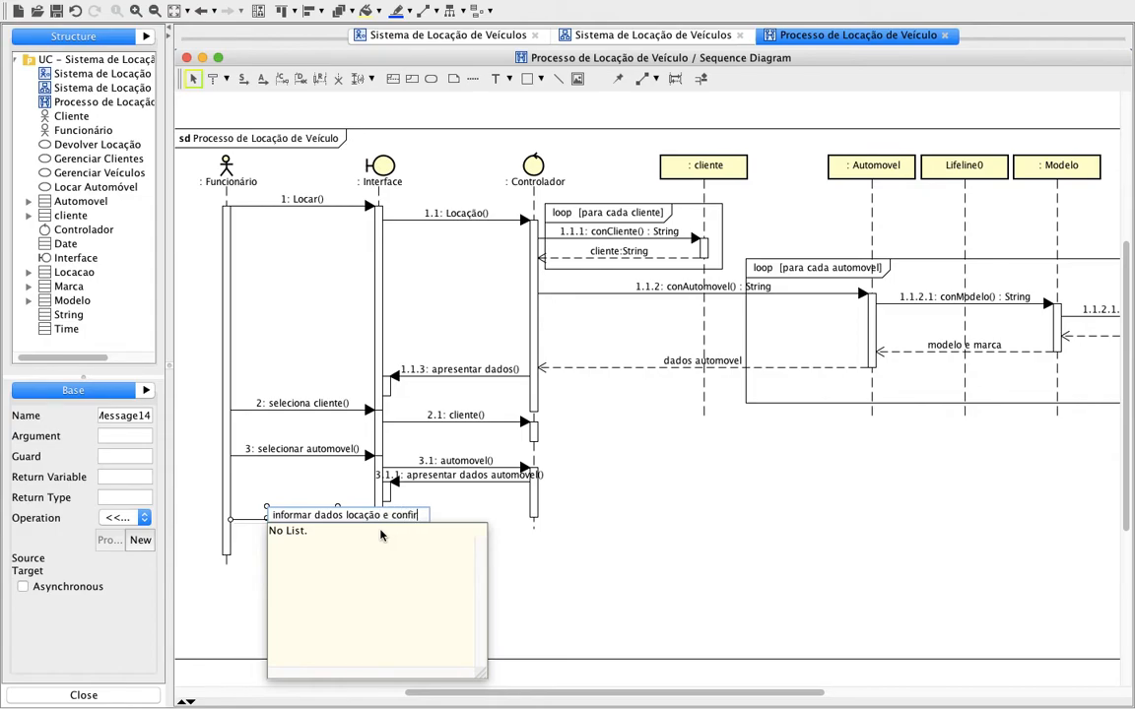
type("mar")
key("Return")
left_click(534, 568)
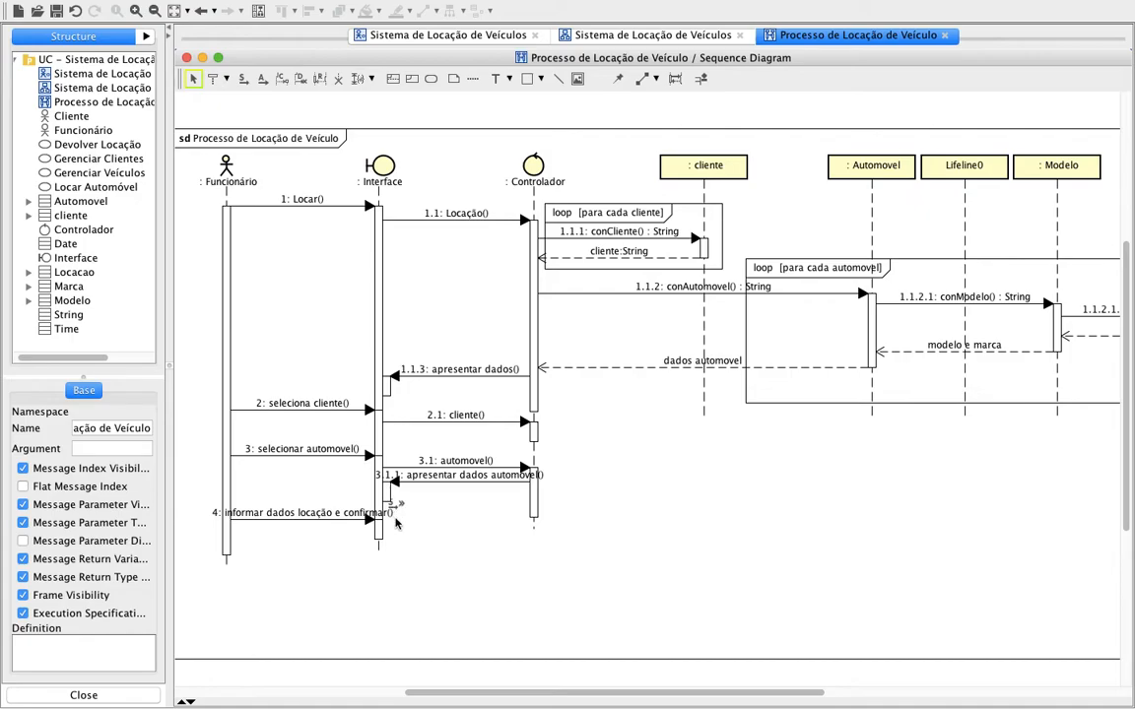
Draw a synchronous message from Interface to Controlador below informar dados locação e confirmar and name it "gerar locação"
left_click(243, 78)
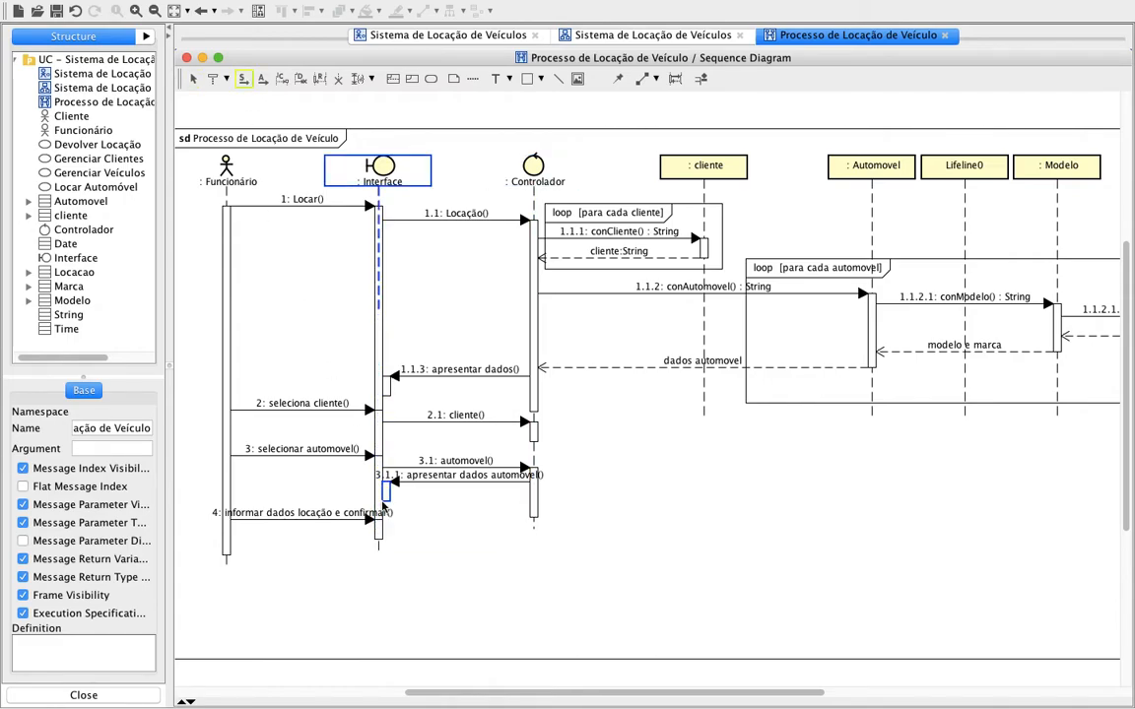
left_click_drag(382, 533, 533, 532)
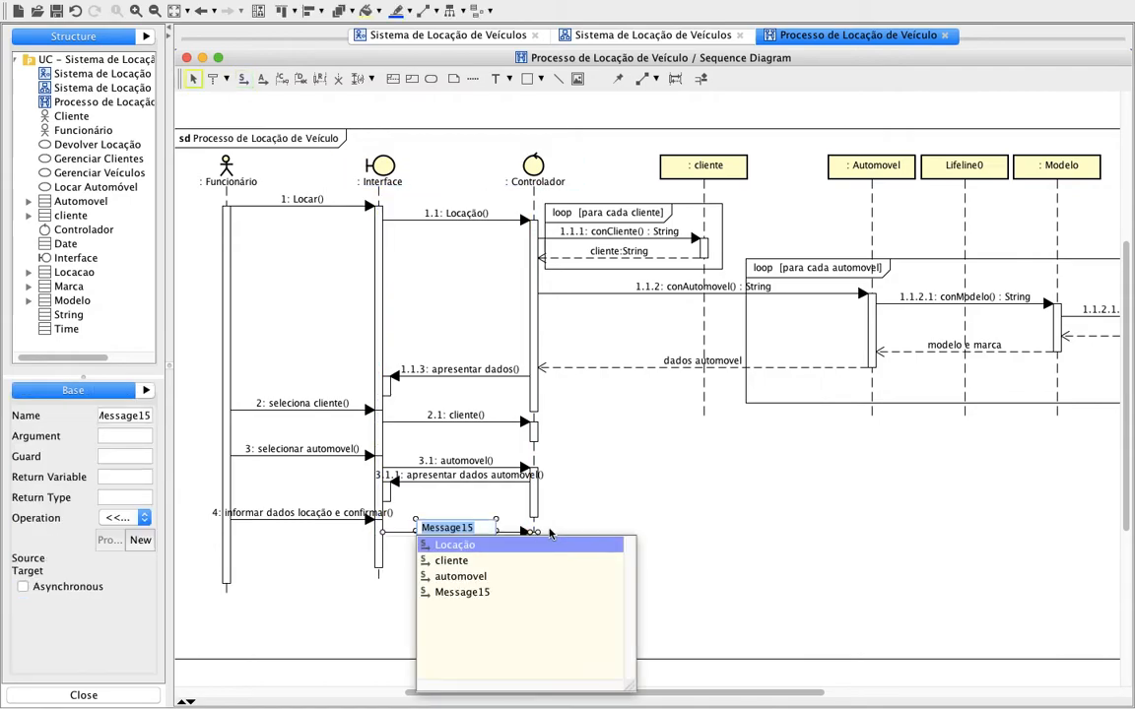
type("gerar locação")
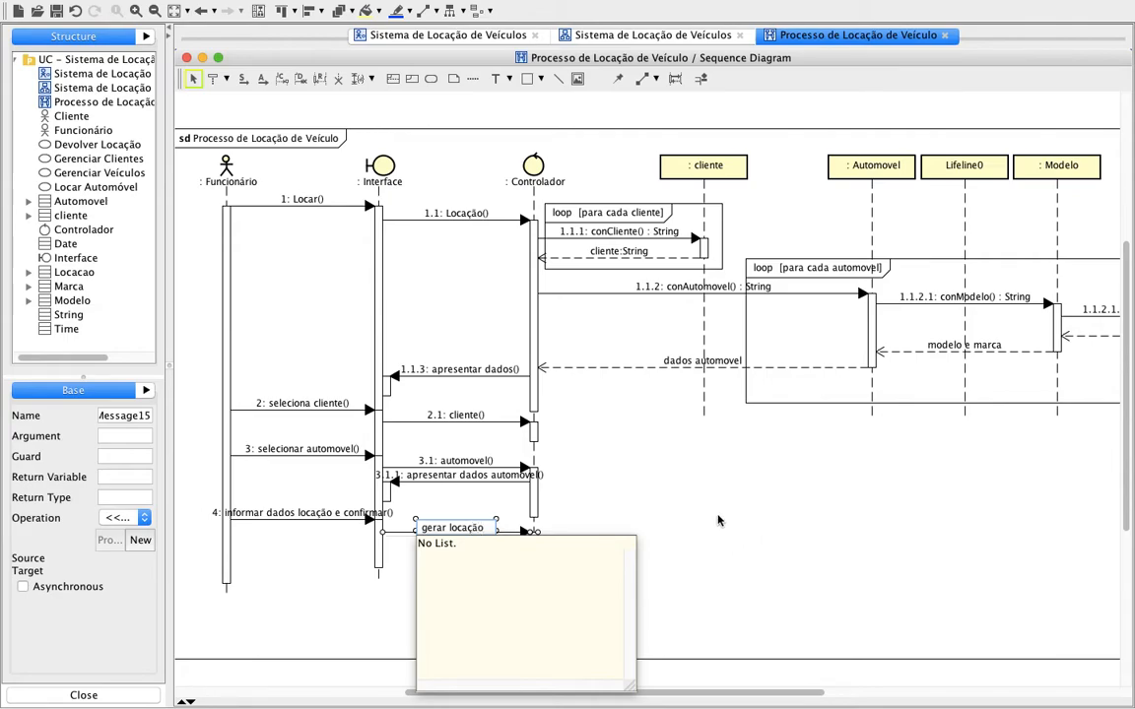
left_click(690, 520)
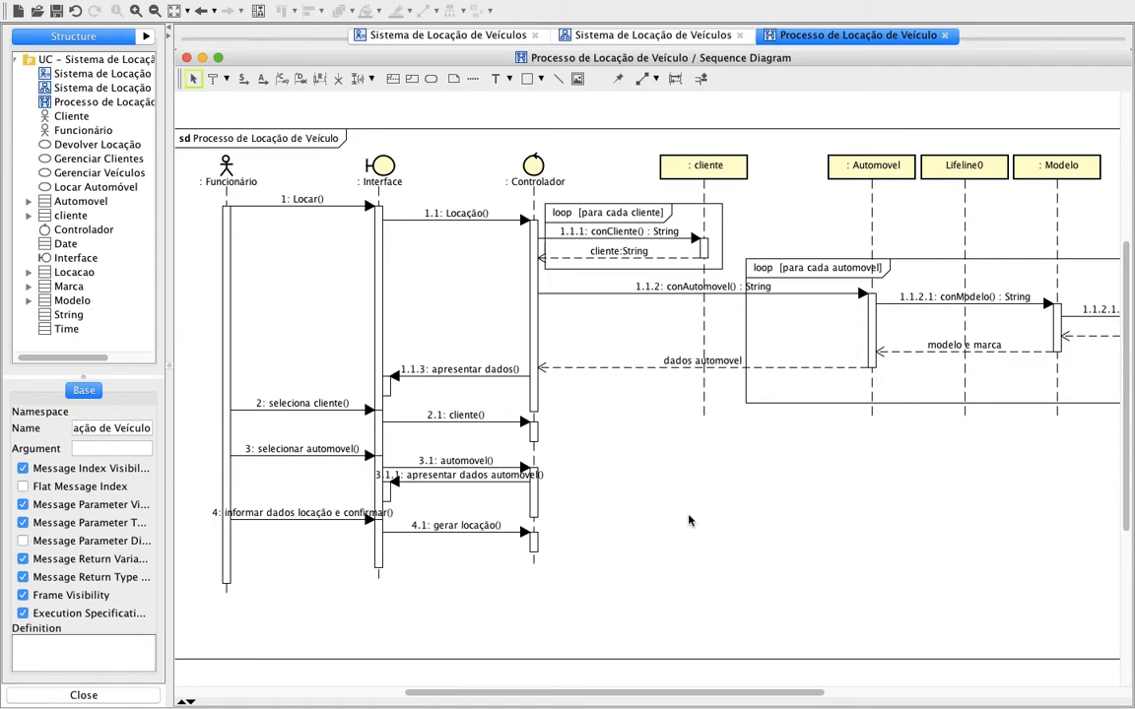
Check the process description and class diagram, and add a lifeline for the Locacao class beyond Marca in the sequence diagram
key("ctrl+Left")
key("ctrl+Right")
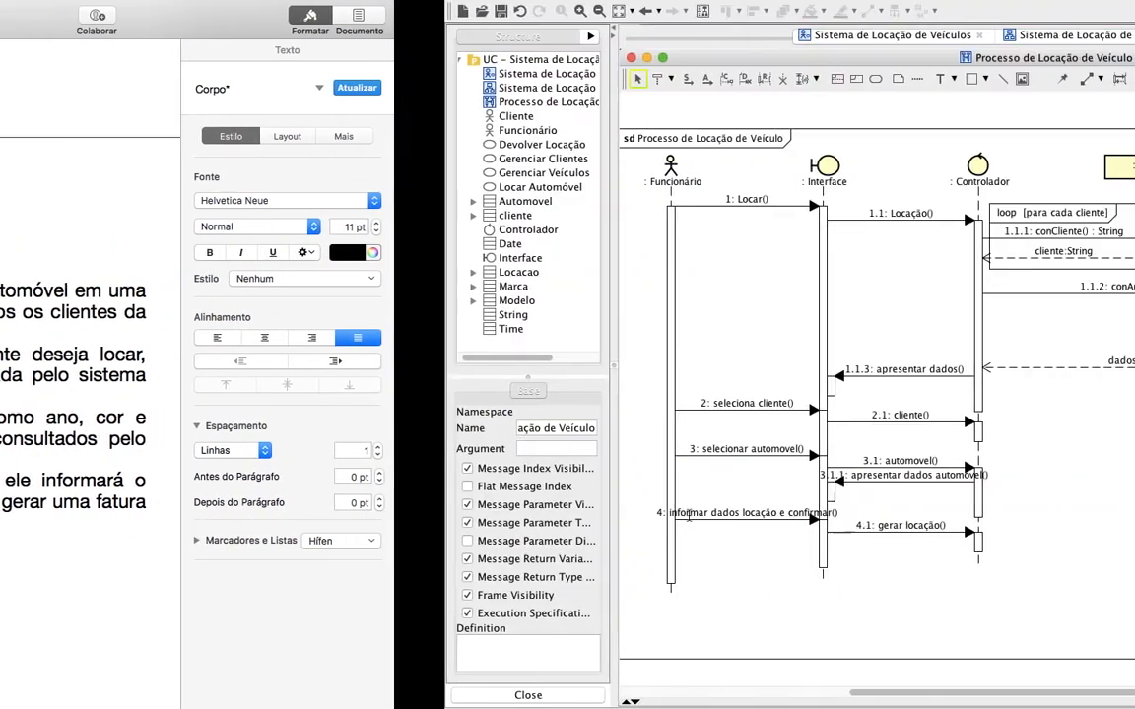
left_click(569, 36)
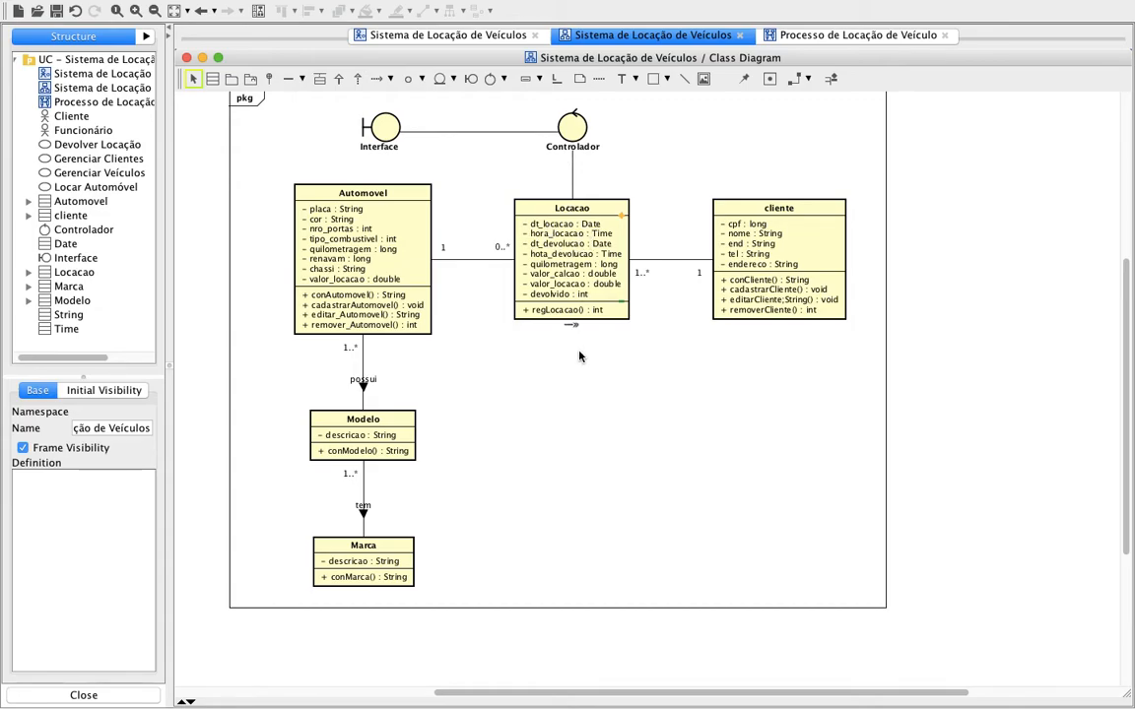
left_click(833, 36)
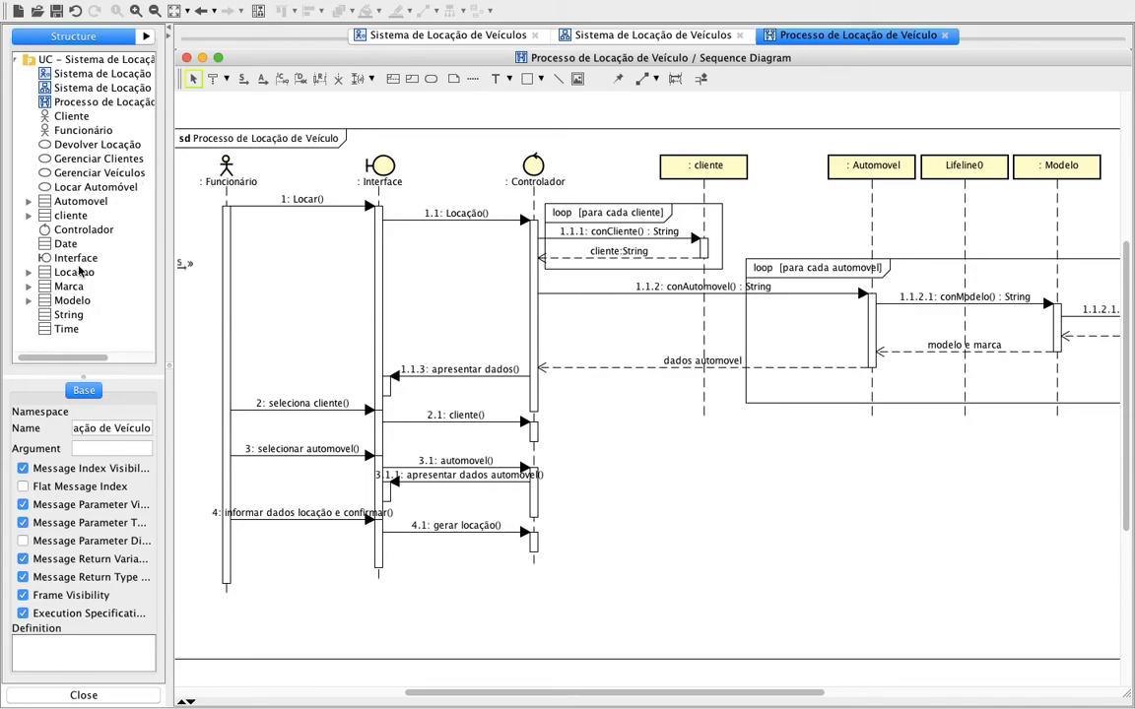
left_click_drag(71, 272, 1045, 172)
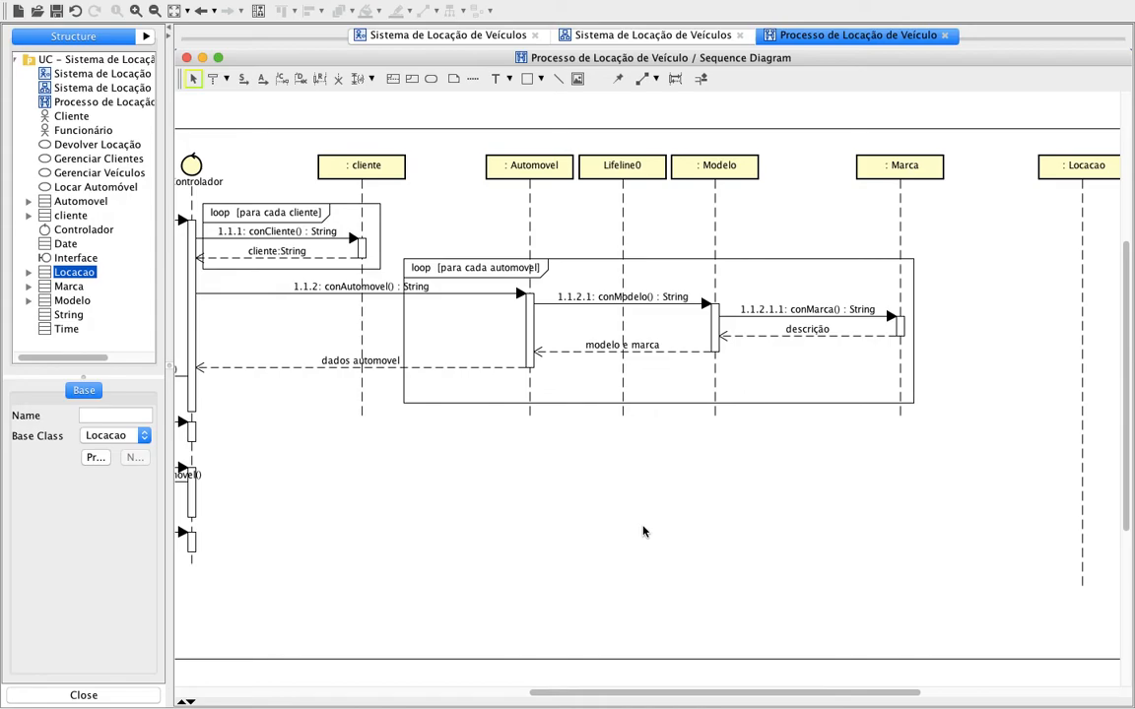
Draw a synchronous message from Controlador to Locacao below gerar locação and assign it the class operation regLocacao():int
scroll(643, 532, "left", 10)
scroll(643, 532, "up", 3)
scroll(643, 532, "right", 2)
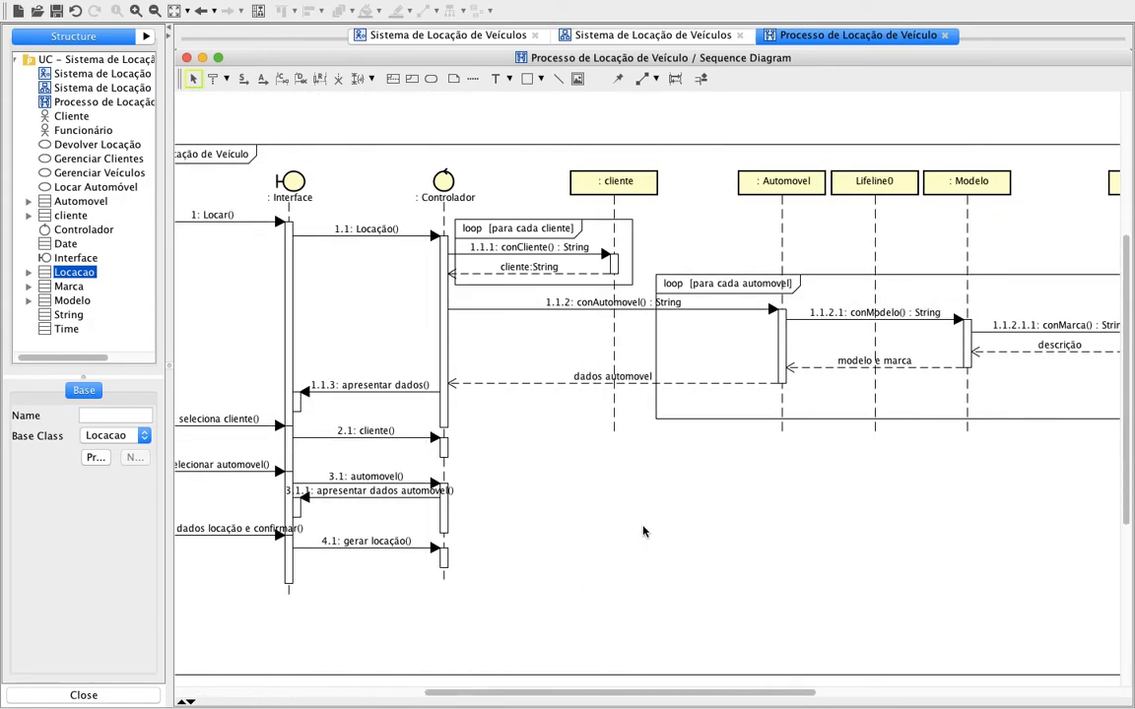
left_click(643, 36)
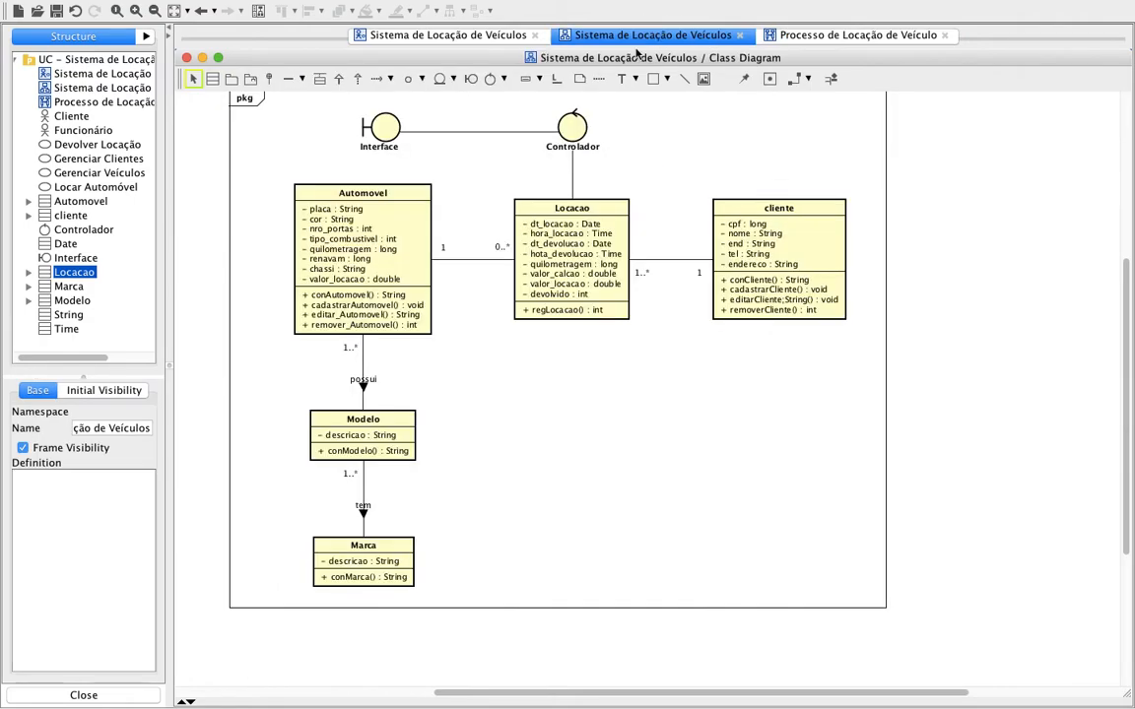
left_click(839, 37)
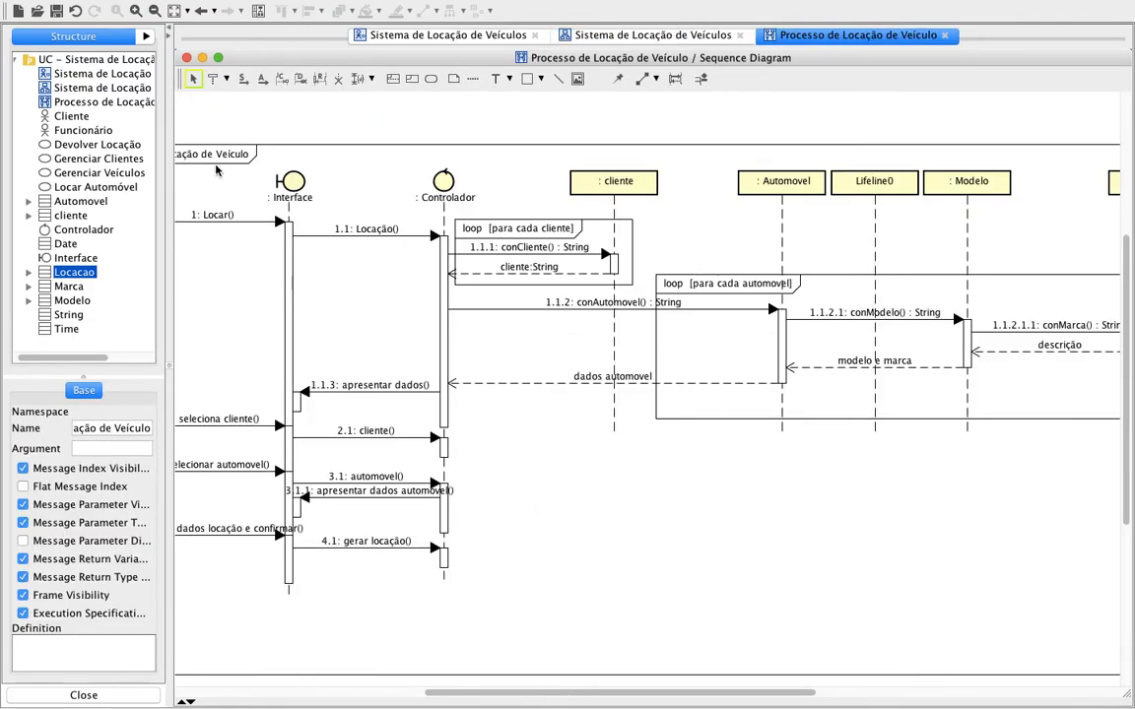
left_click(244, 78)
left_click(444, 560)
scroll(830, 548, "right", 10)
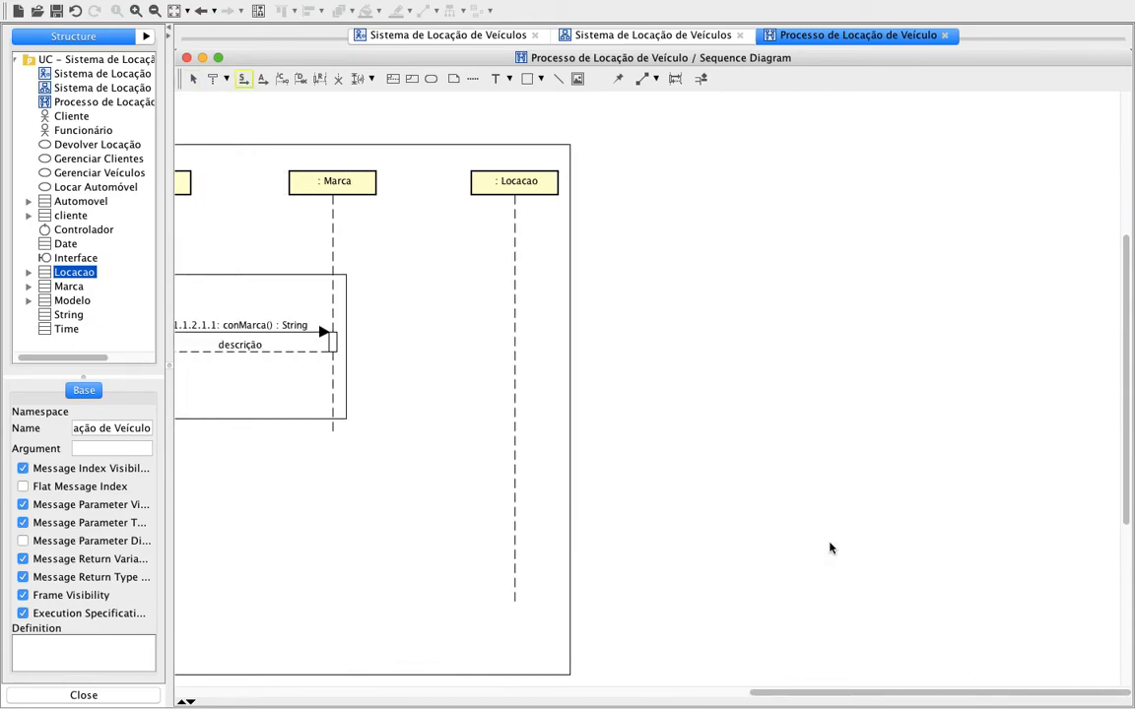
left_click(513, 557)
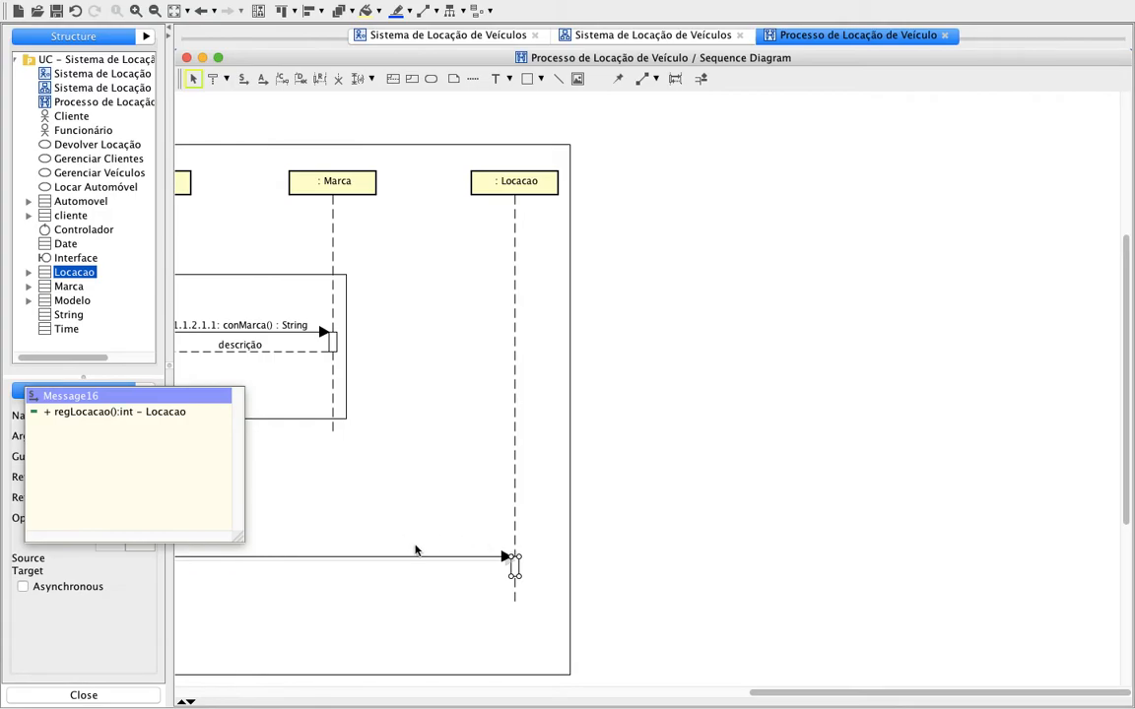
left_click(95, 412)
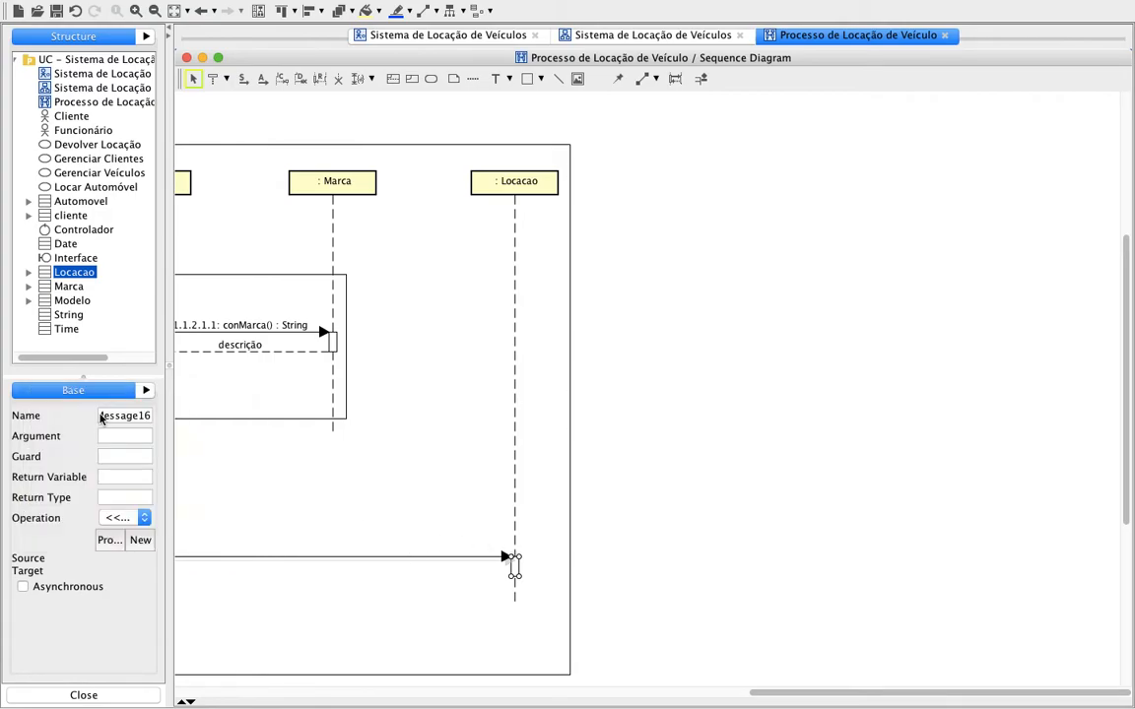
left_click(373, 612)
Add a reply message from Locacao back to Controlador for regLocacao and name it "ok"
scroll(374, 613, "left", 10)
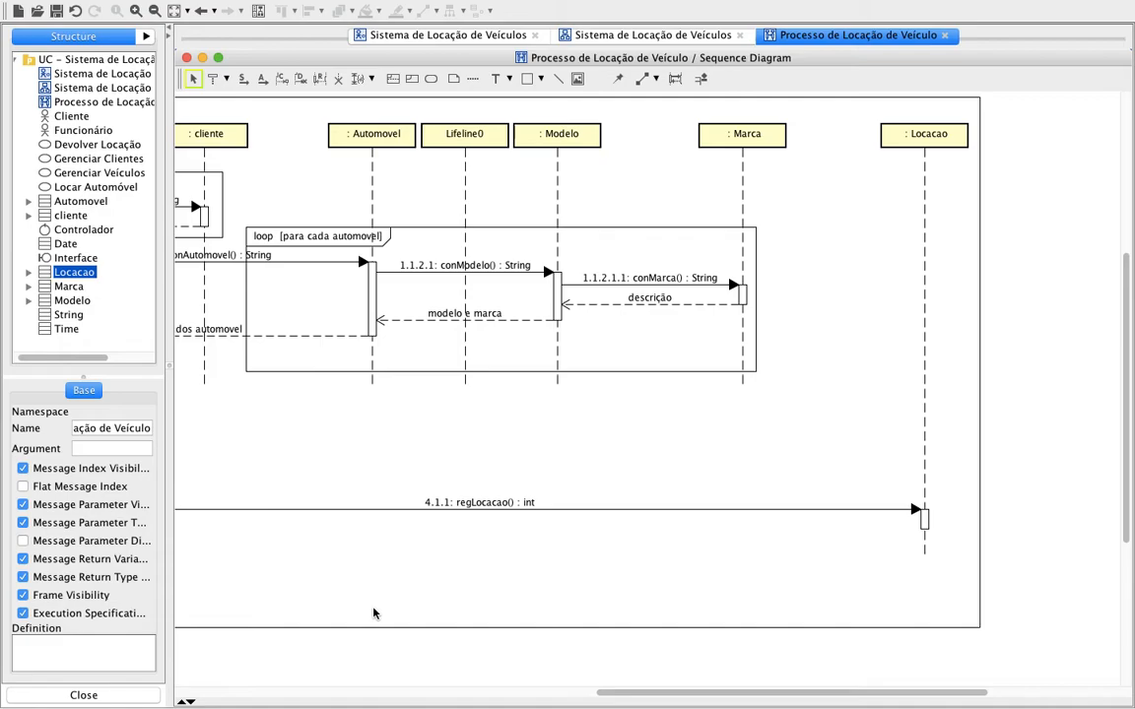
left_click(319, 78)
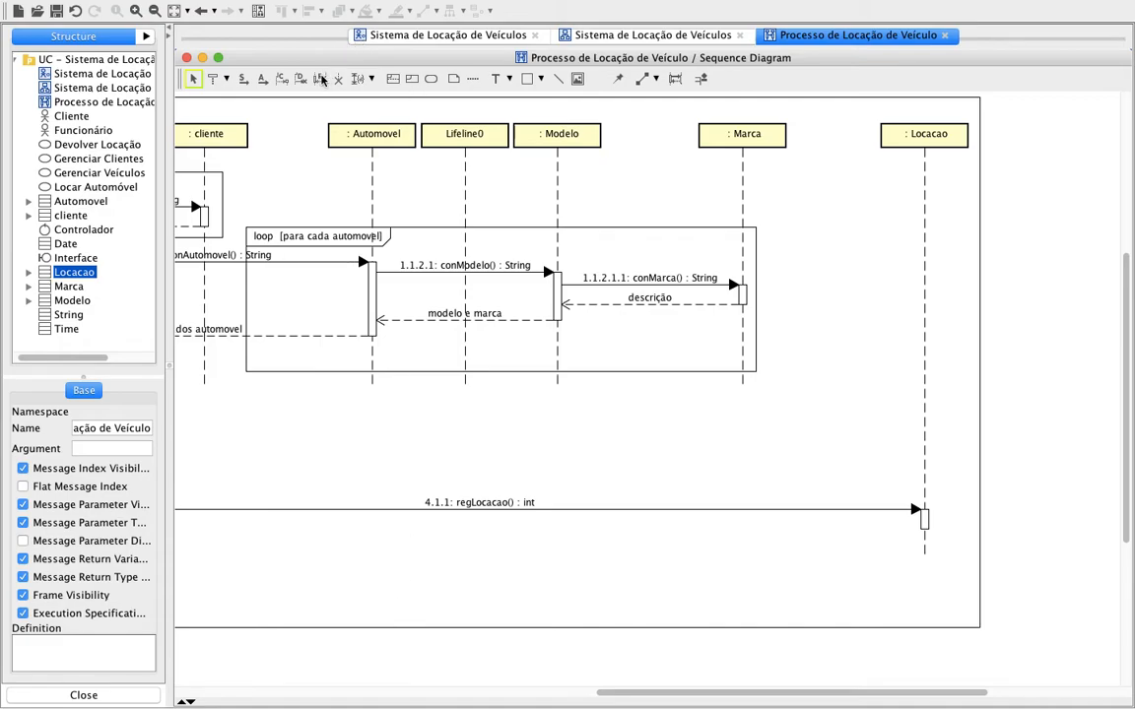
left_click(926, 525)
left_click(103, 414)
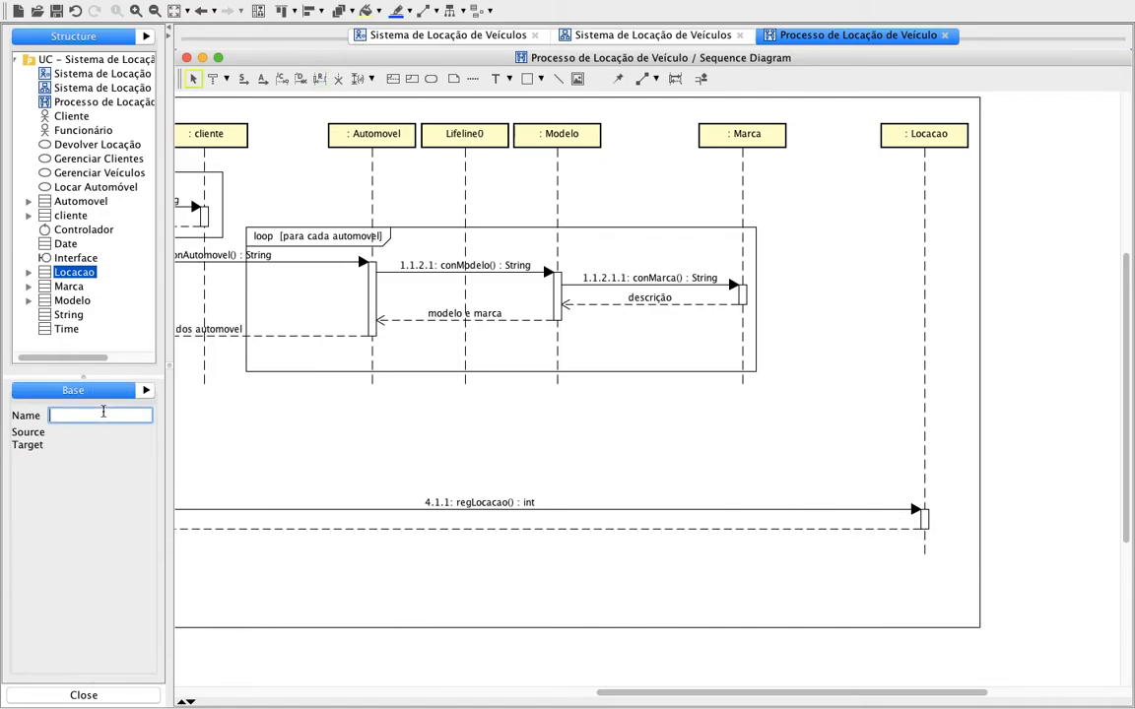
type("ok")
left_click(412, 570)
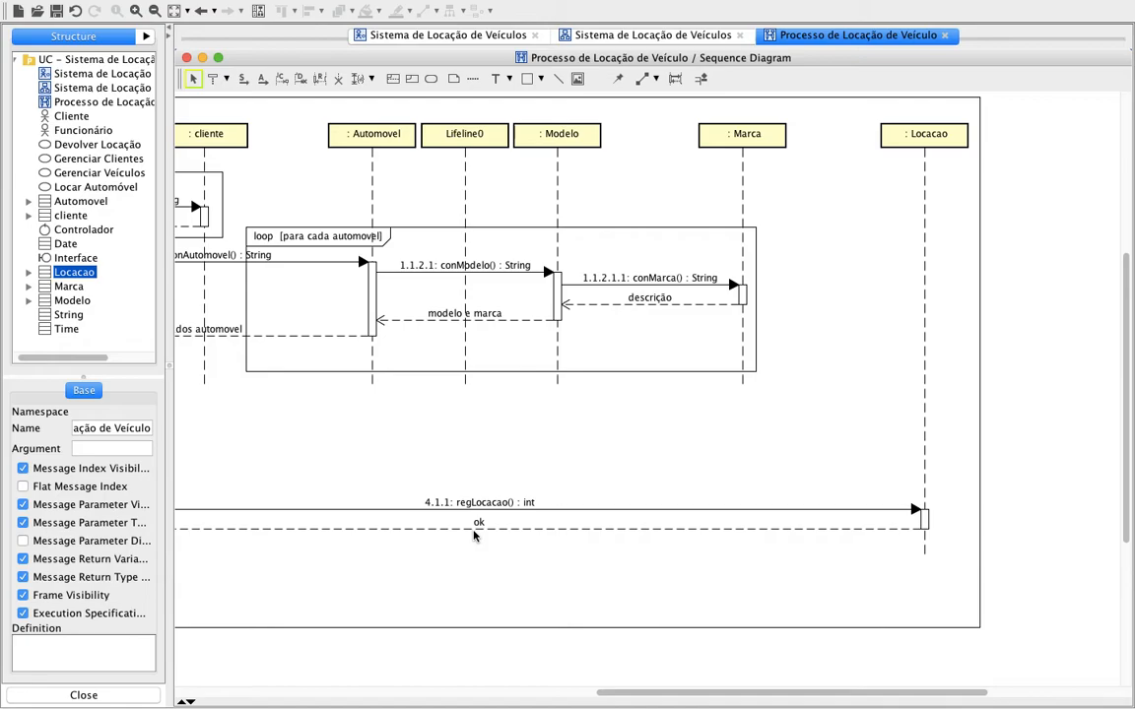
Draw a synchronous message from Controlador back to Interface below the ok reply and name it "locação registrada"
scroll(473, 535, "left", 10)
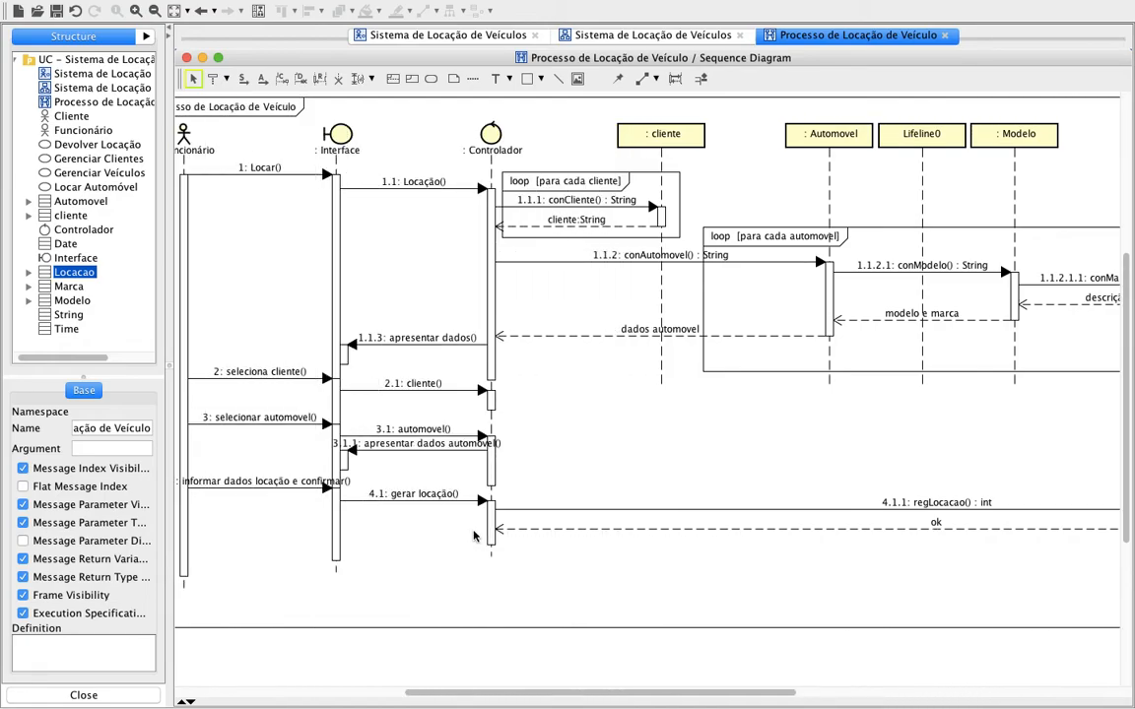
left_click(243, 77)
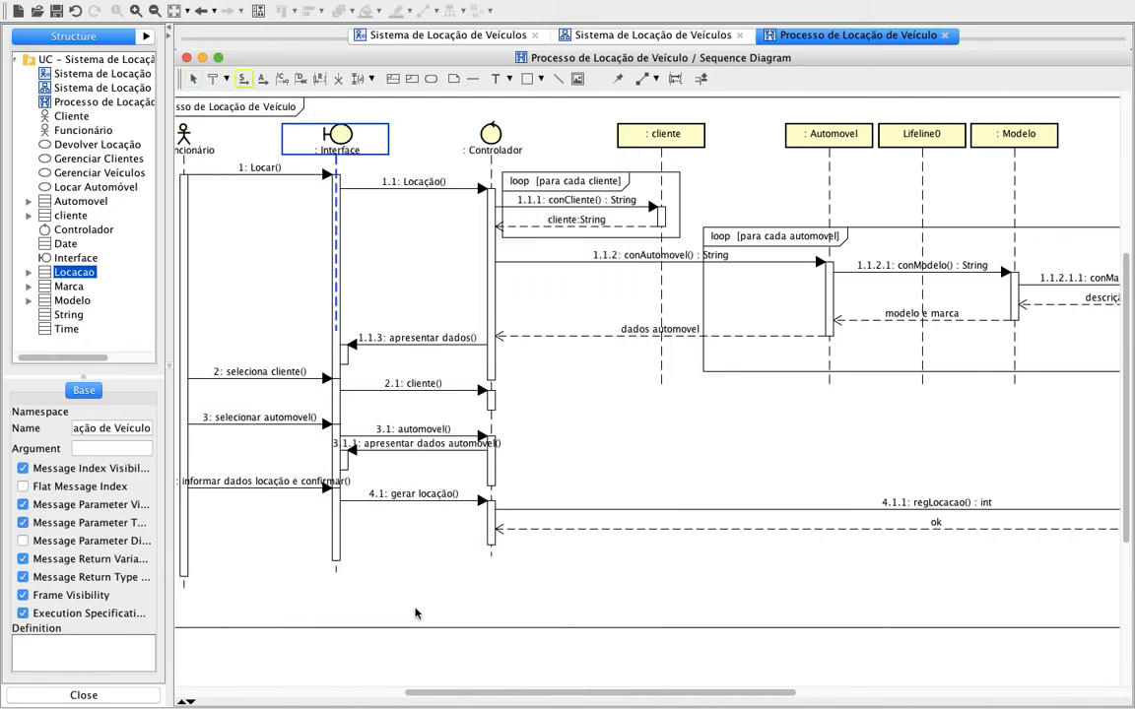
left_click_drag(490, 542, 338, 551)
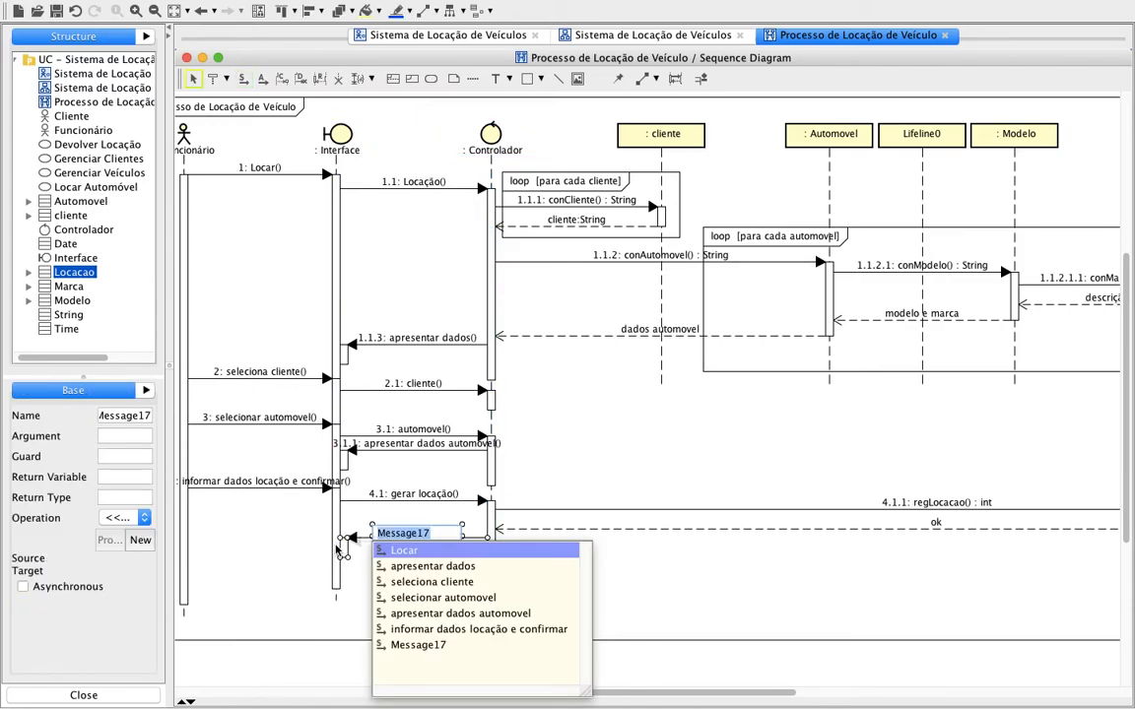
type("locação")
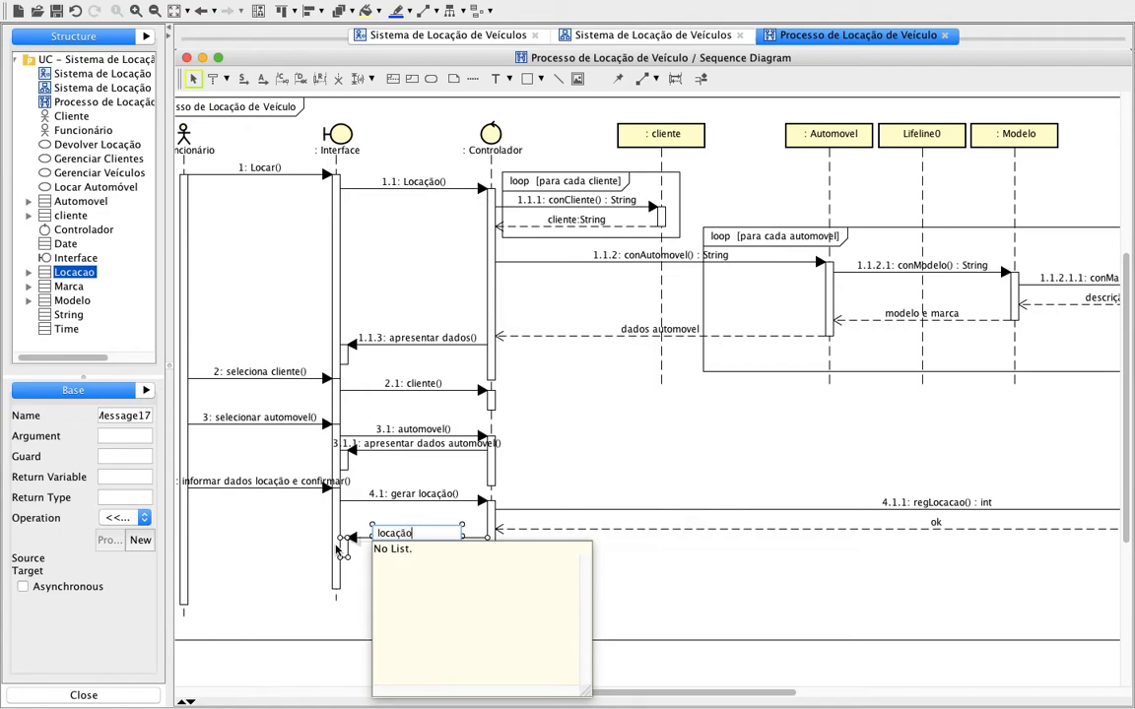
type("registrada")
key("Return")
left_click(575, 574)
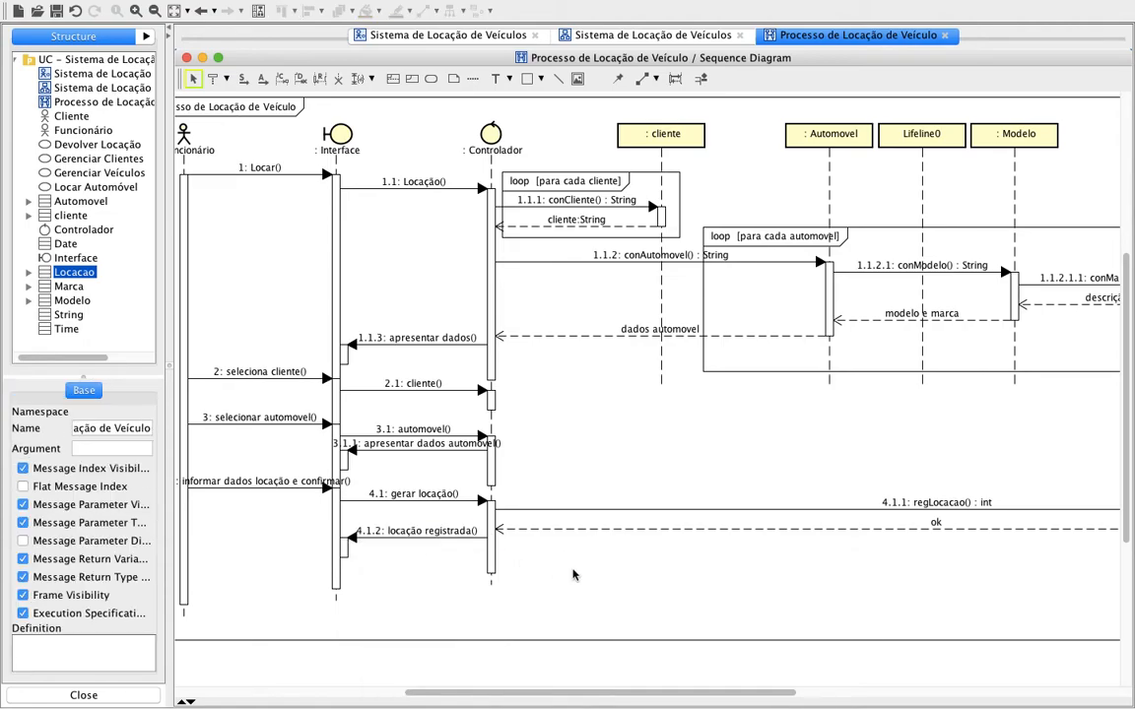
Check the finished sequence diagram against the written rental process description and the use case diagram
key("ctrl+Left")
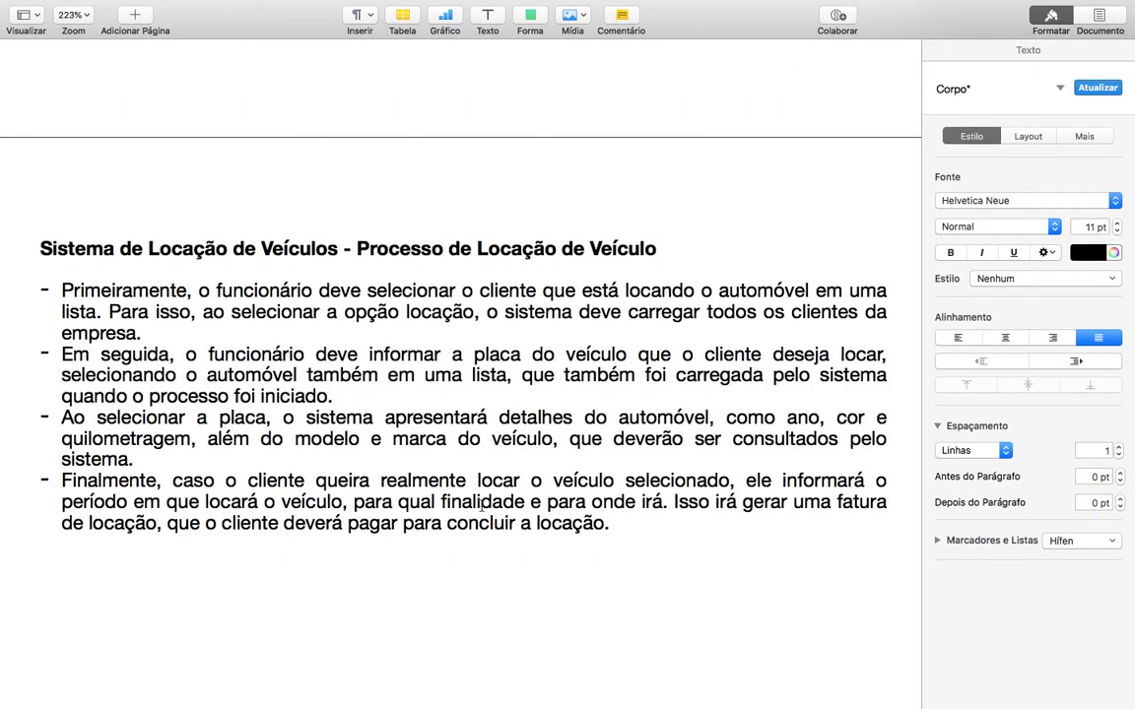
key("ctrl+Right")
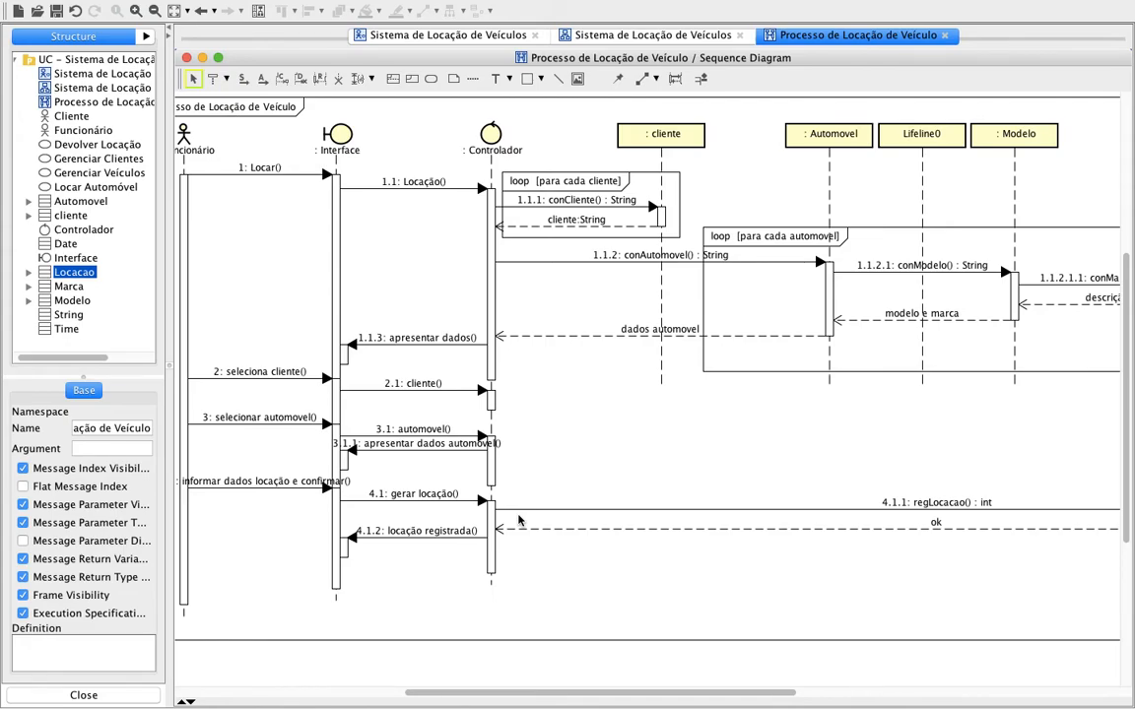
scroll(520, 520, "down", 1)
scroll(519, 520, "left", 1)
scroll(519, 520, "up", 1)
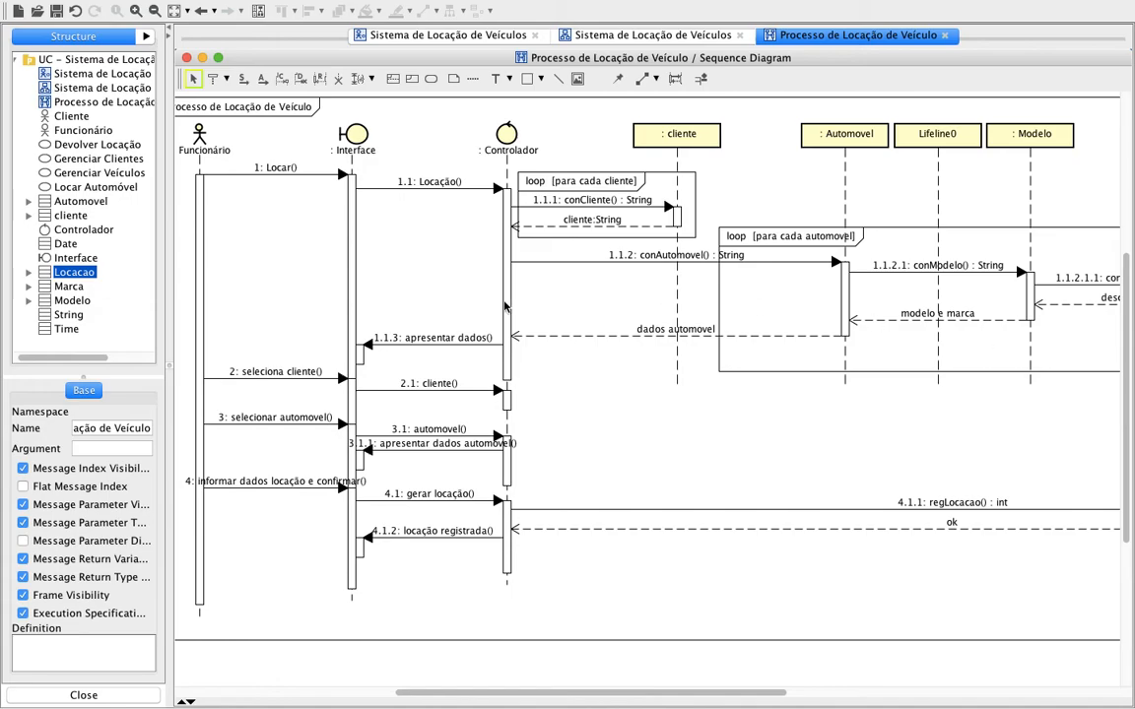
left_click(423, 34)
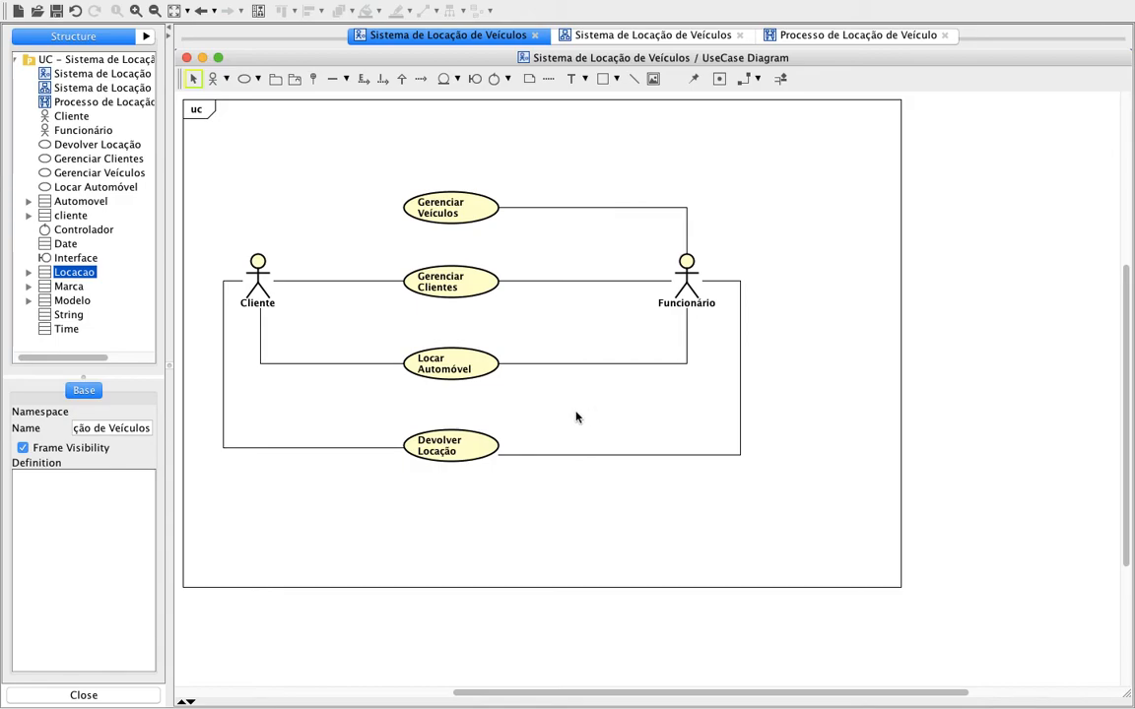
left_click(842, 35)
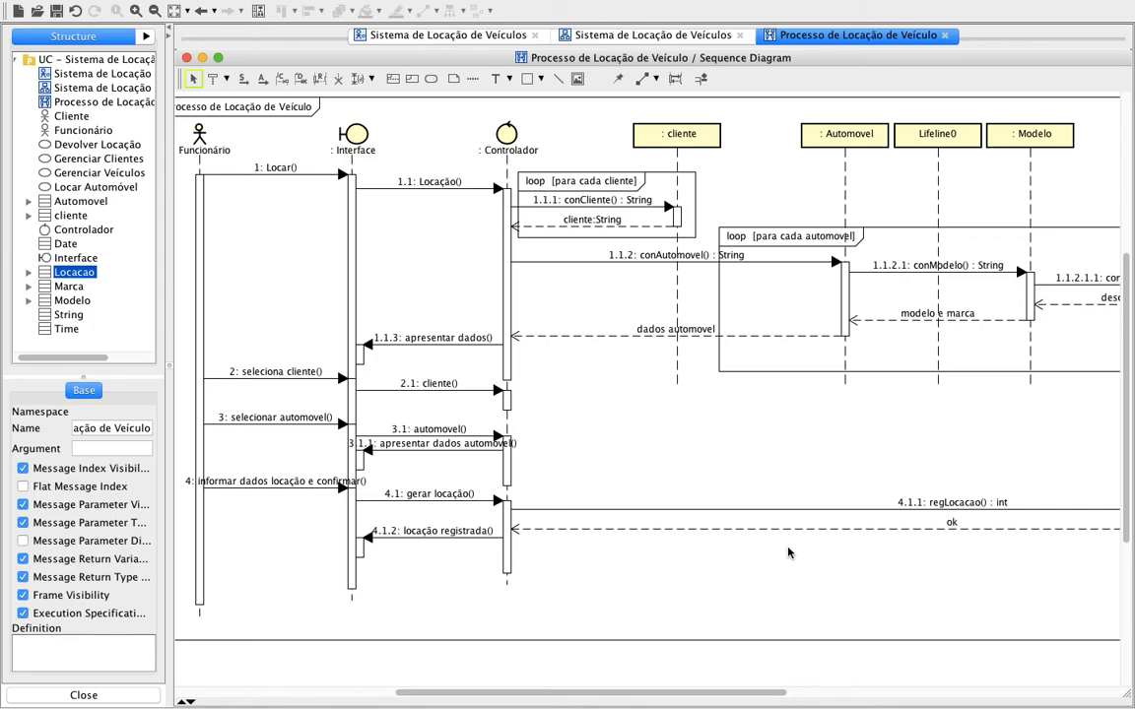
left_click(471, 36)
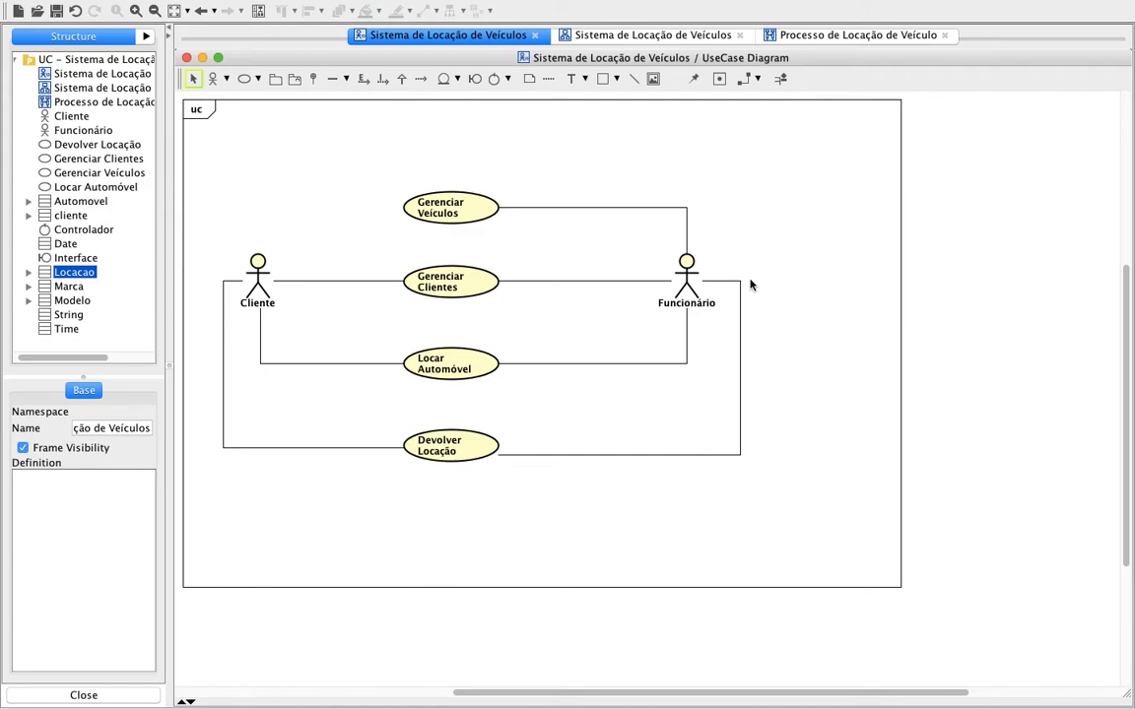
left_click(853, 34)
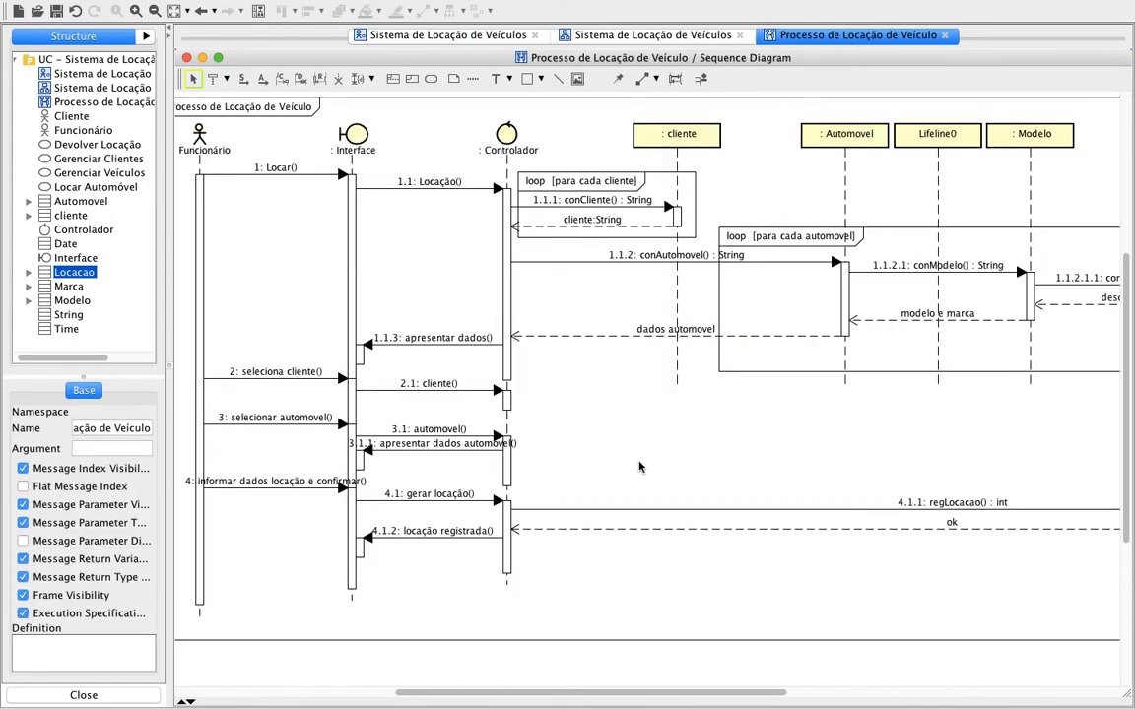
scroll(638, 467, "left", 2)
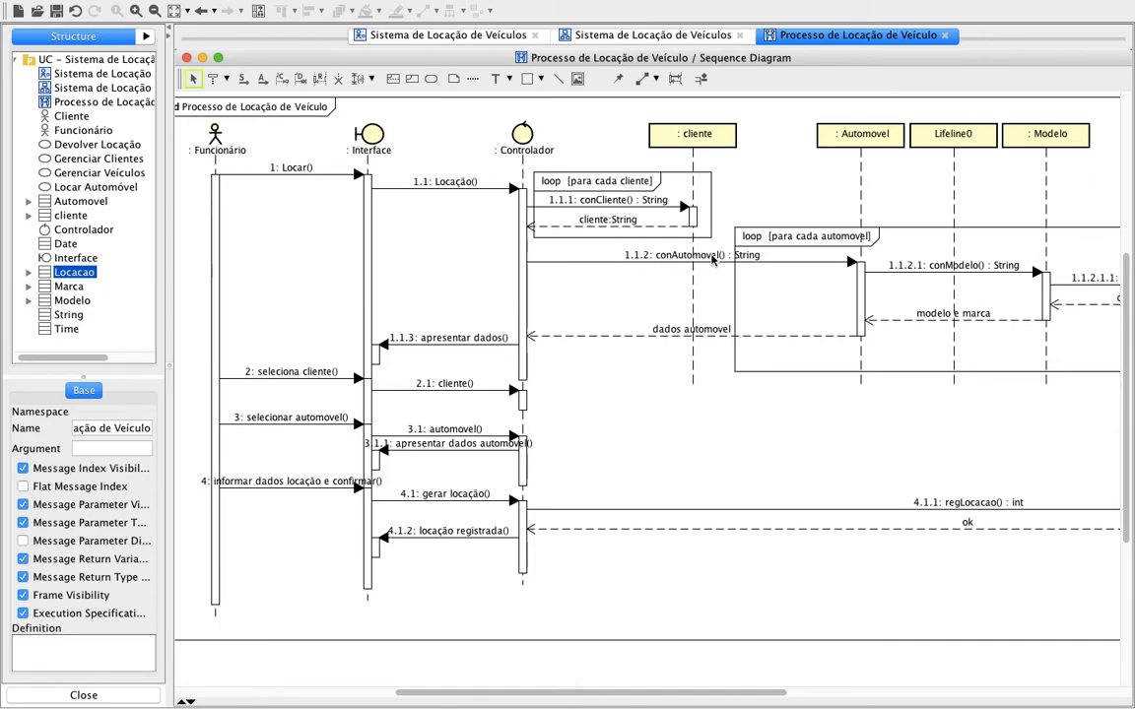
Delete the unused Lifeline0 between the Automovel and Modelo lifelines from the model
scroll(872, 266, "right", 3)
scroll(872, 266, "right", 6)
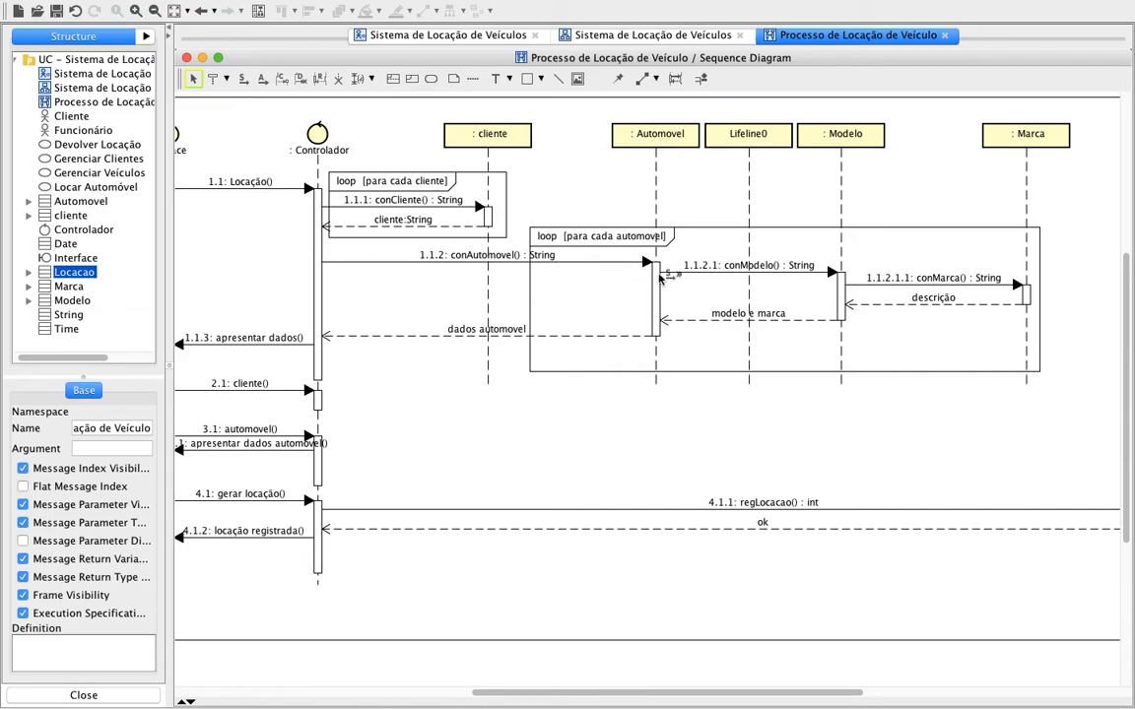
left_click(746, 143)
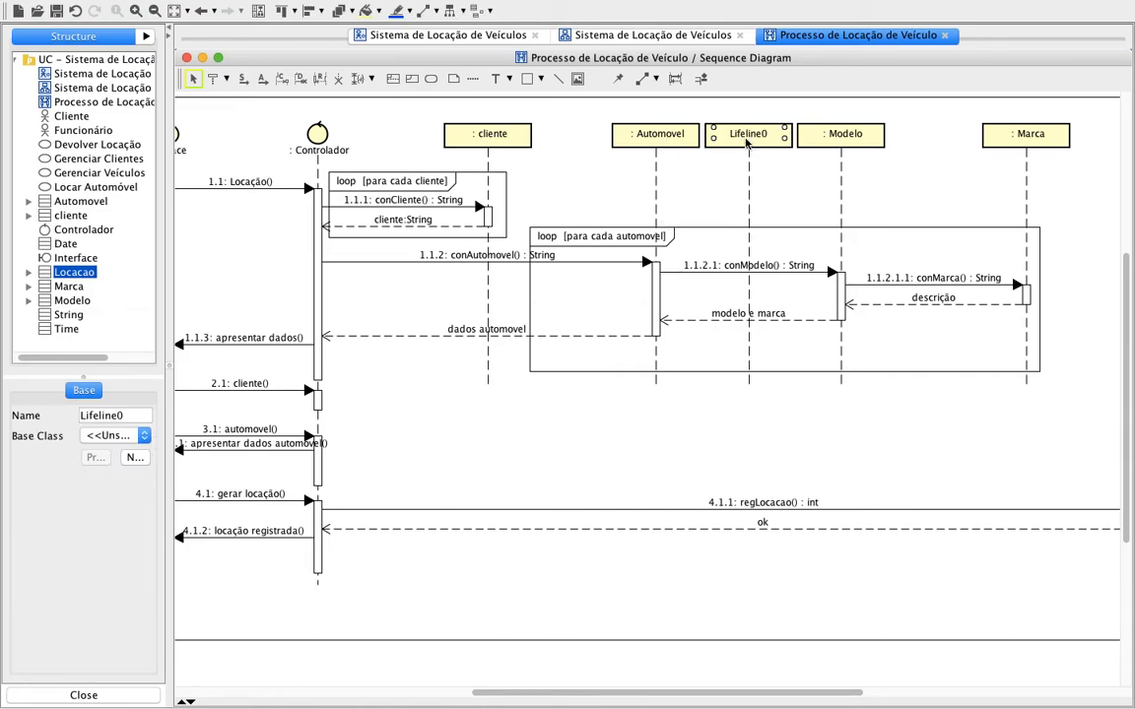
right_click(747, 143)
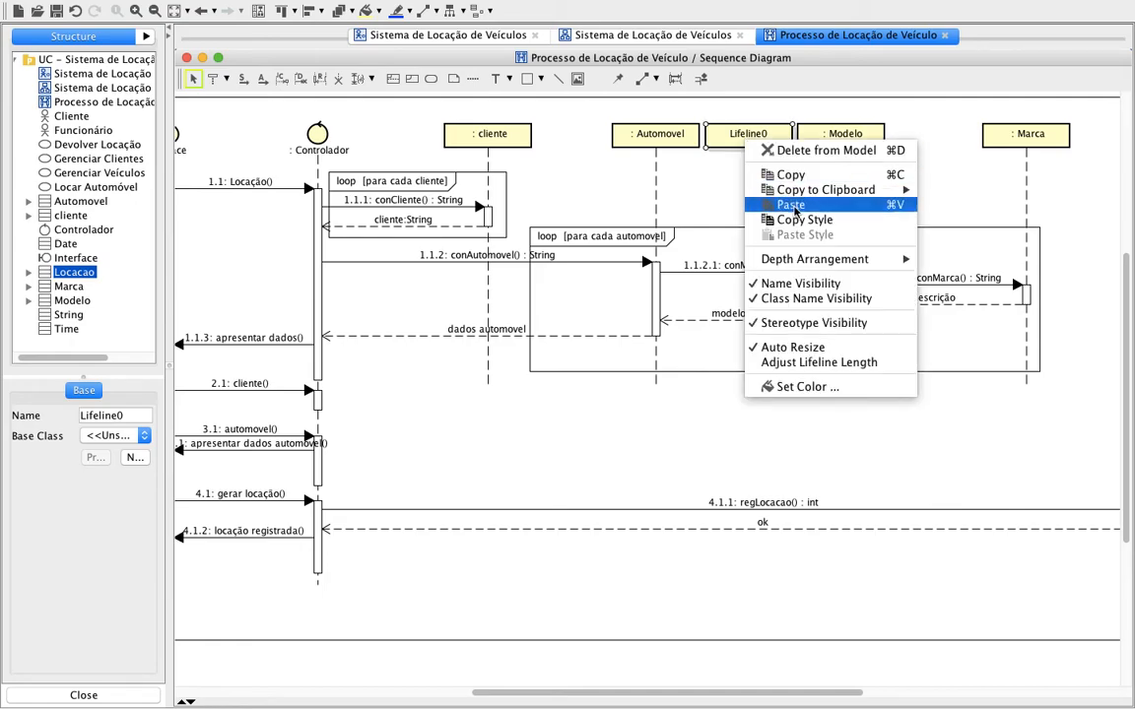
left_click(697, 191)
left_click(737, 139)
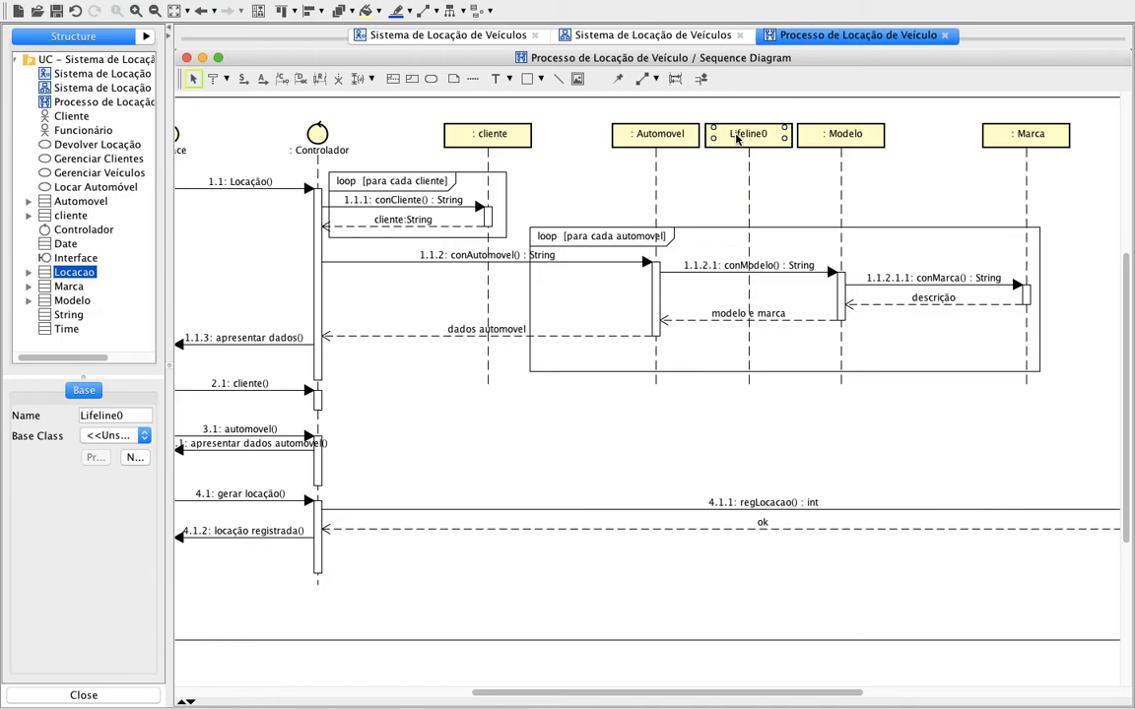
left_click(905, 178)
left_click(750, 139)
right_click(750, 139)
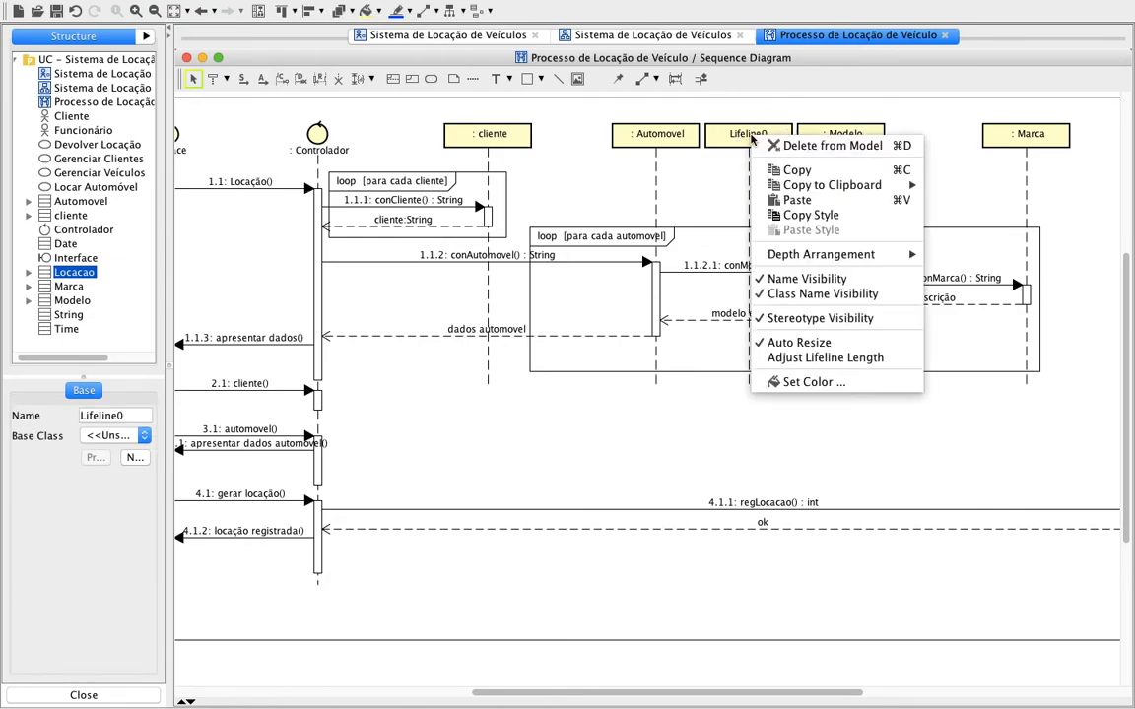
left_click(837, 147)
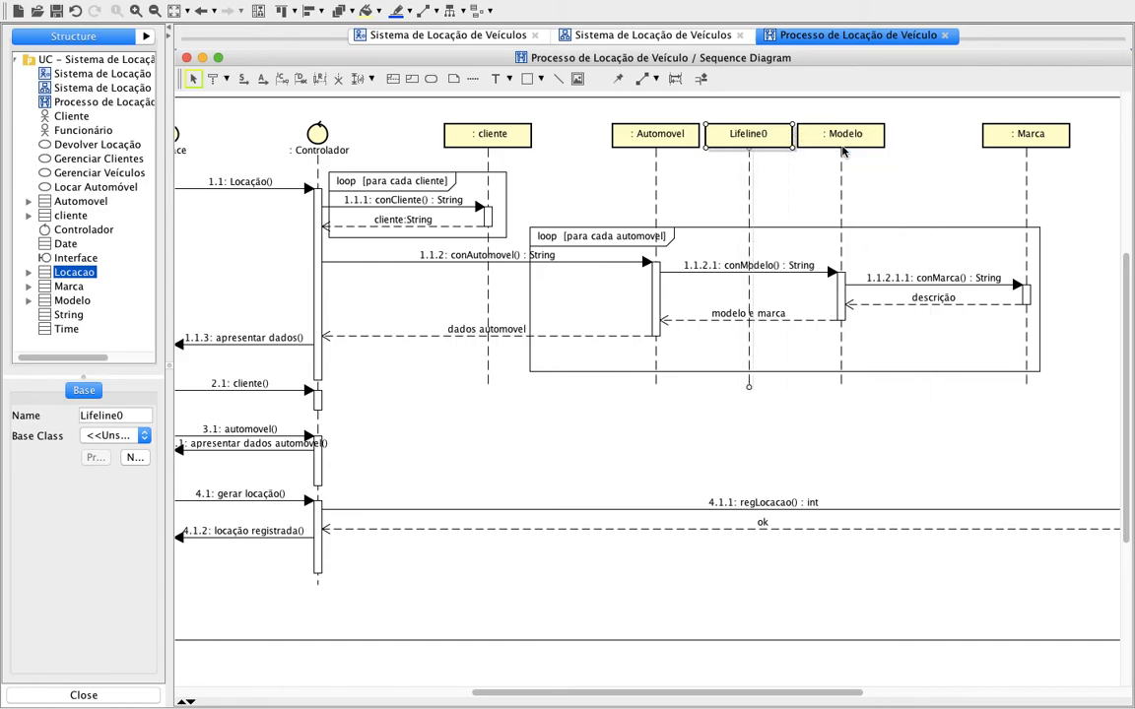
Correct the name of message 2 from Funcionário to Interface to "selecionar cliente"
scroll(828, 367, "right", 5)
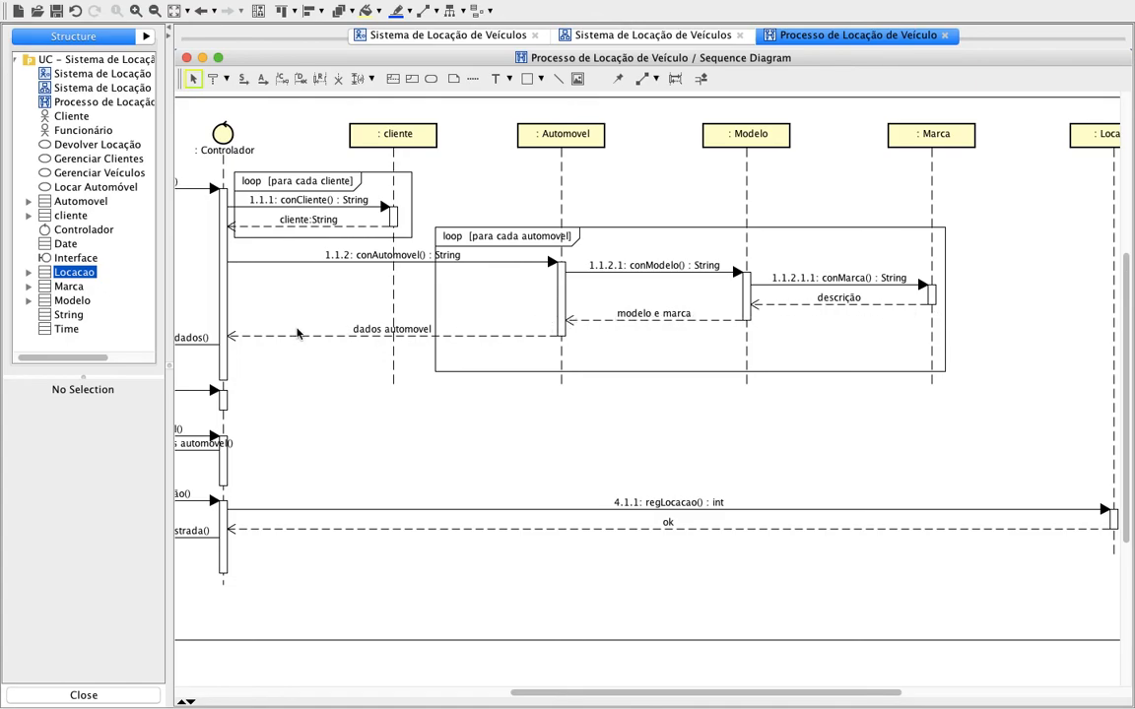
scroll(264, 337, "left", 10)
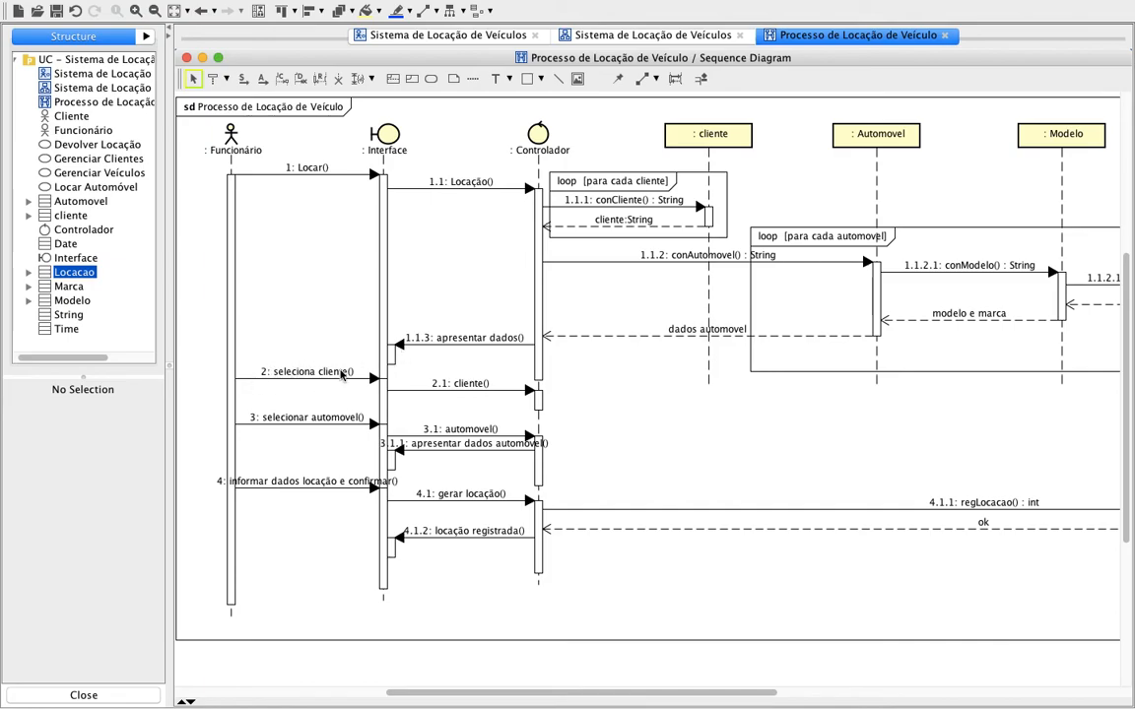
double_click(310, 373)
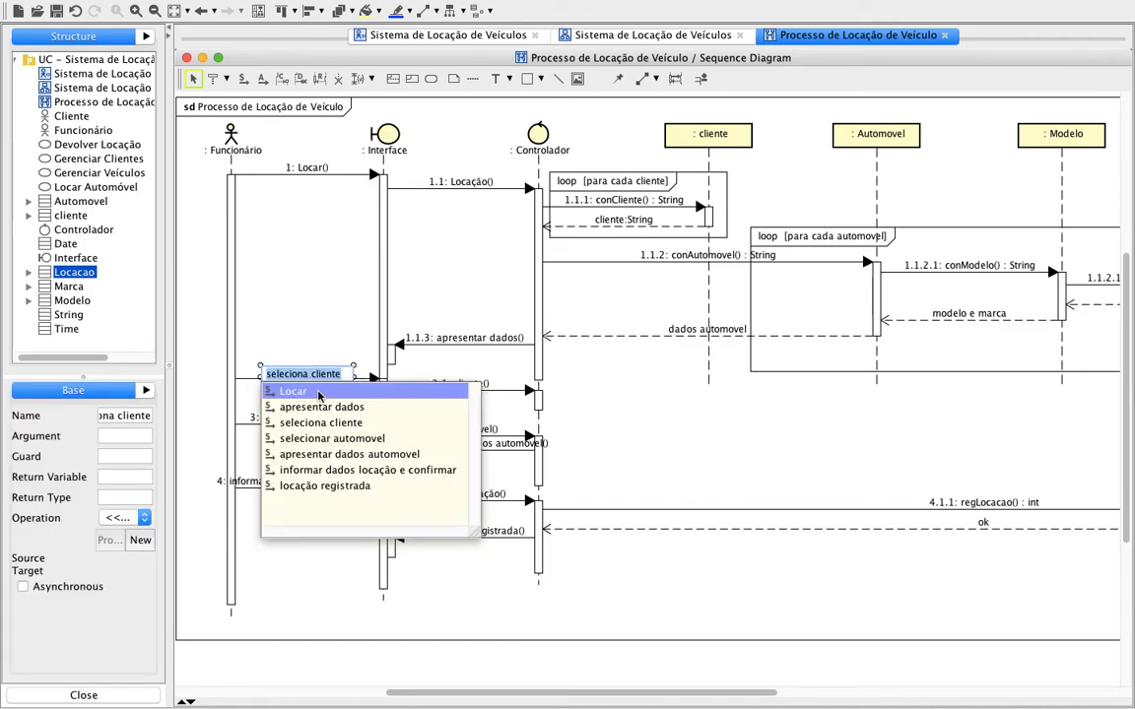
left_click(310, 374)
type("r")
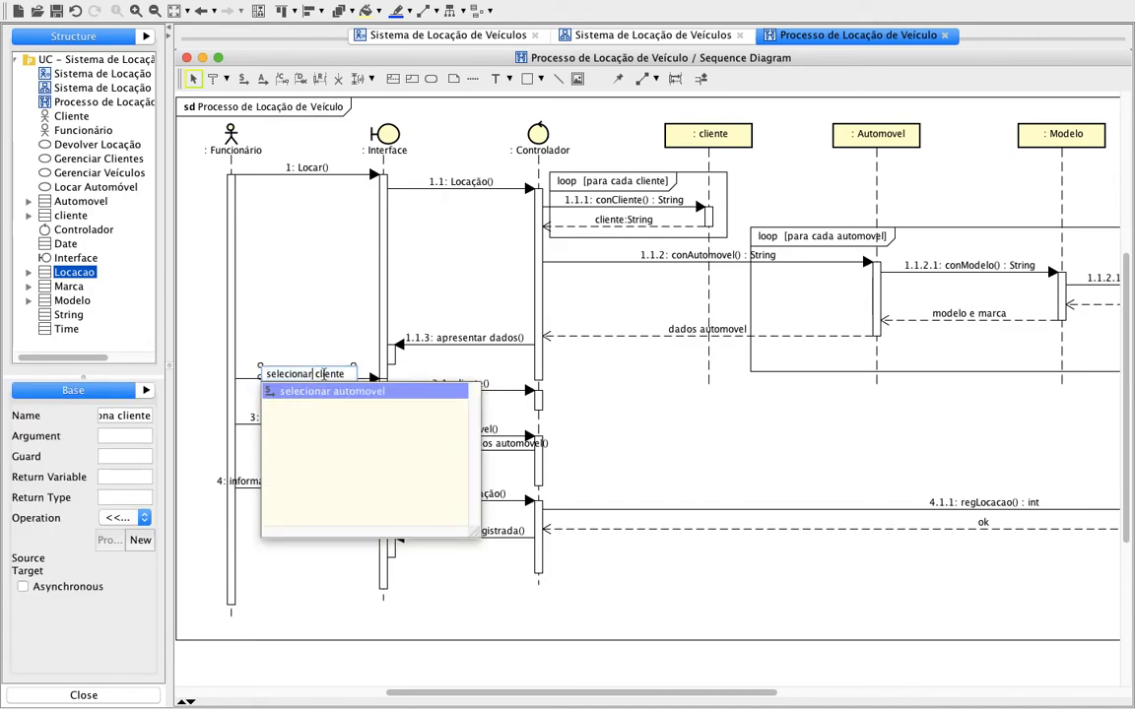
left_click(687, 430)
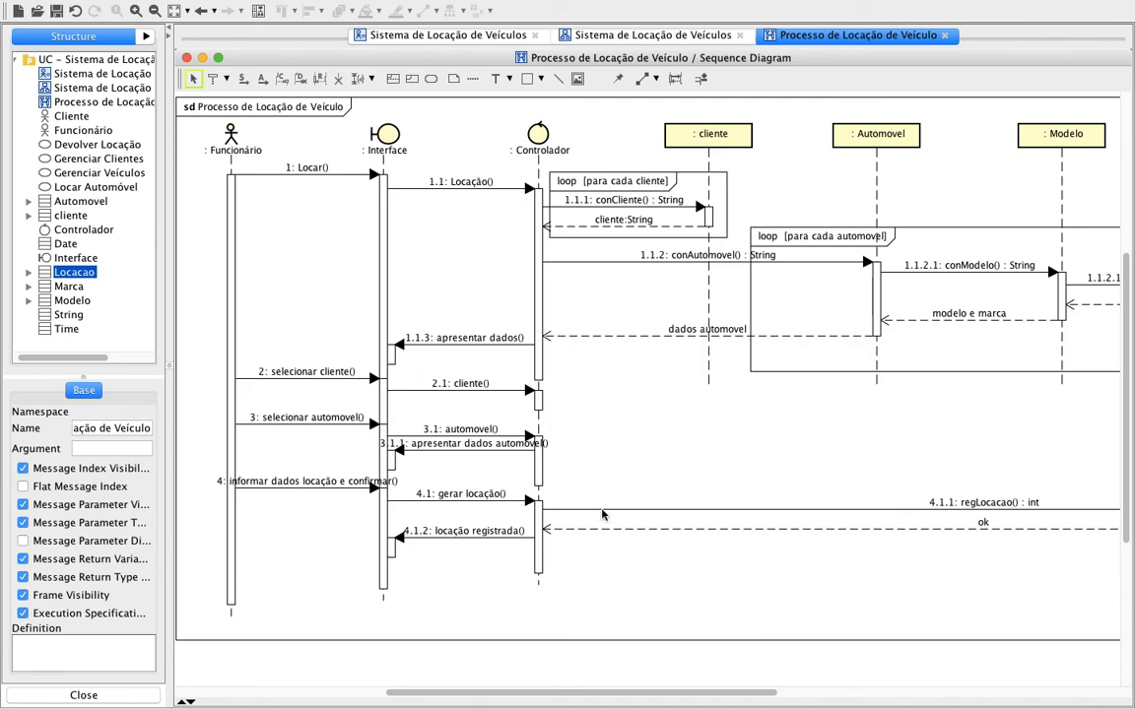
Review the whole sequence diagram, from the Locacao lifeline and its ok reply back to the Funcionário messages
scroll(993, 500, "right", 15)
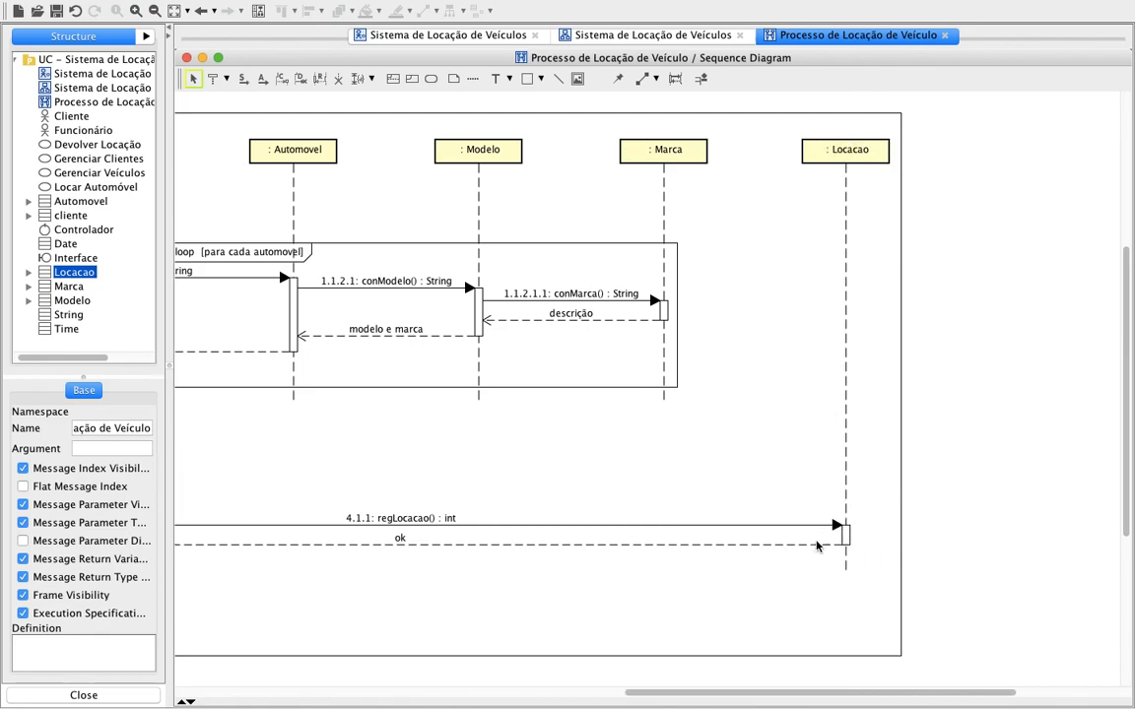
scroll(732, 496, "left", 8)
scroll(732, 497, "down", 1)
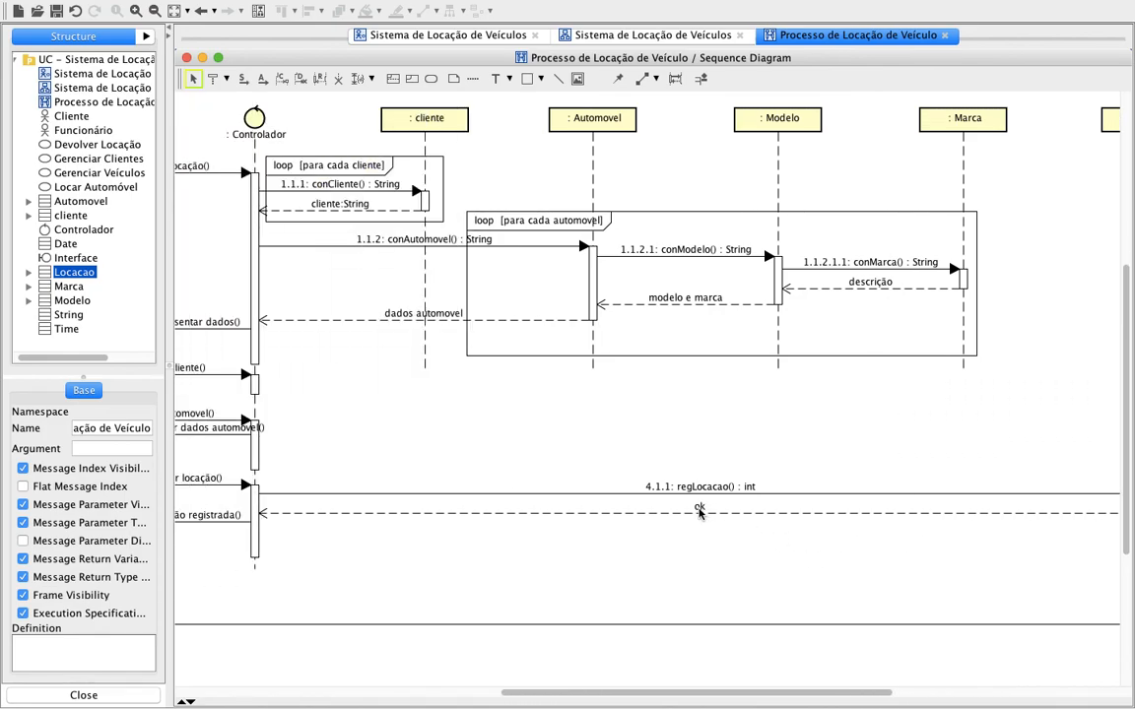
scroll(700, 512, "left", 8)
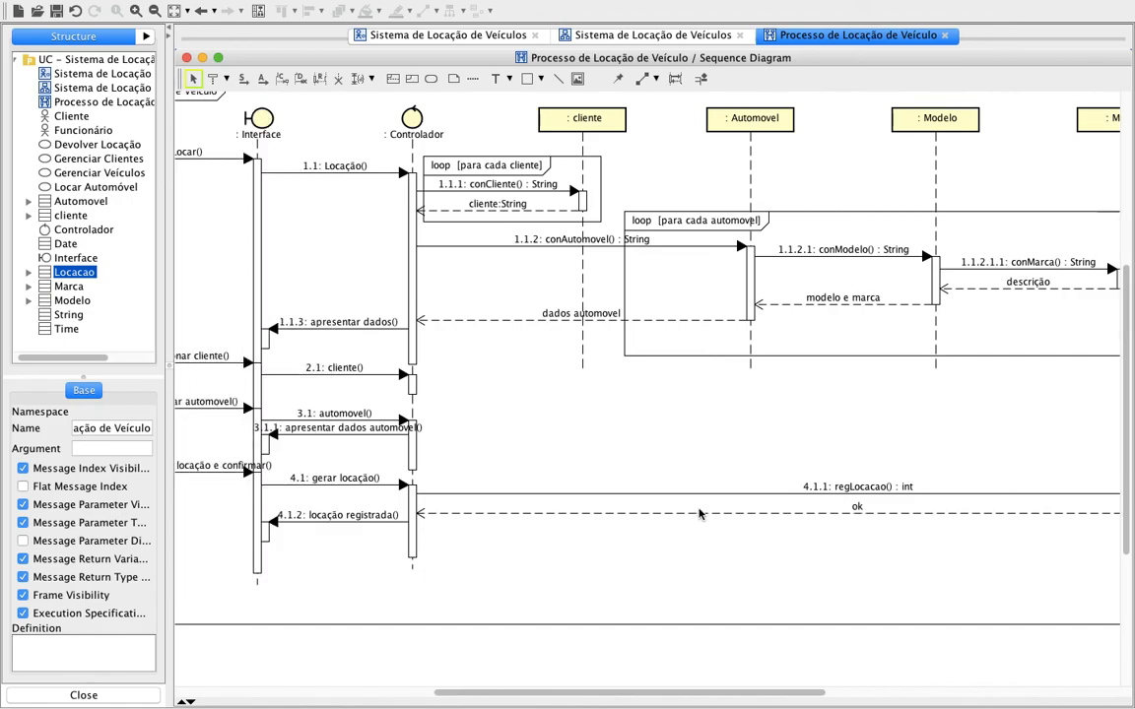
scroll(699, 511, "left", 1)
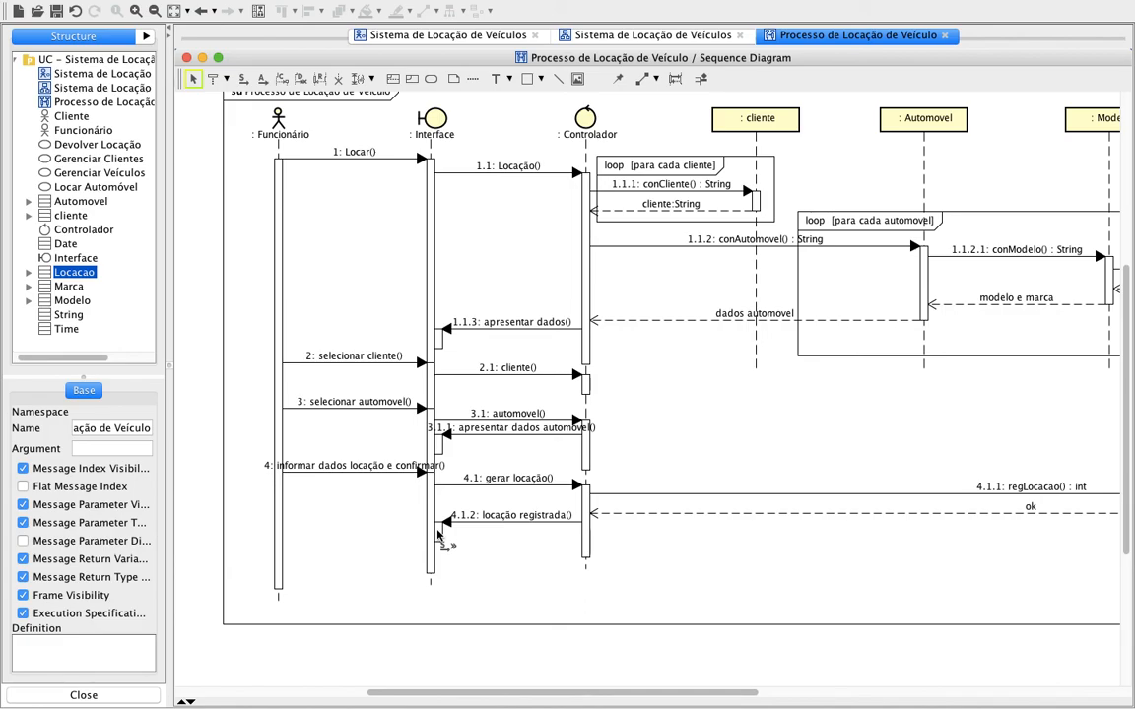
scroll(439, 535, "up", 2)
scroll(438, 535, "right", 3)
scroll(438, 535, "down", 1)
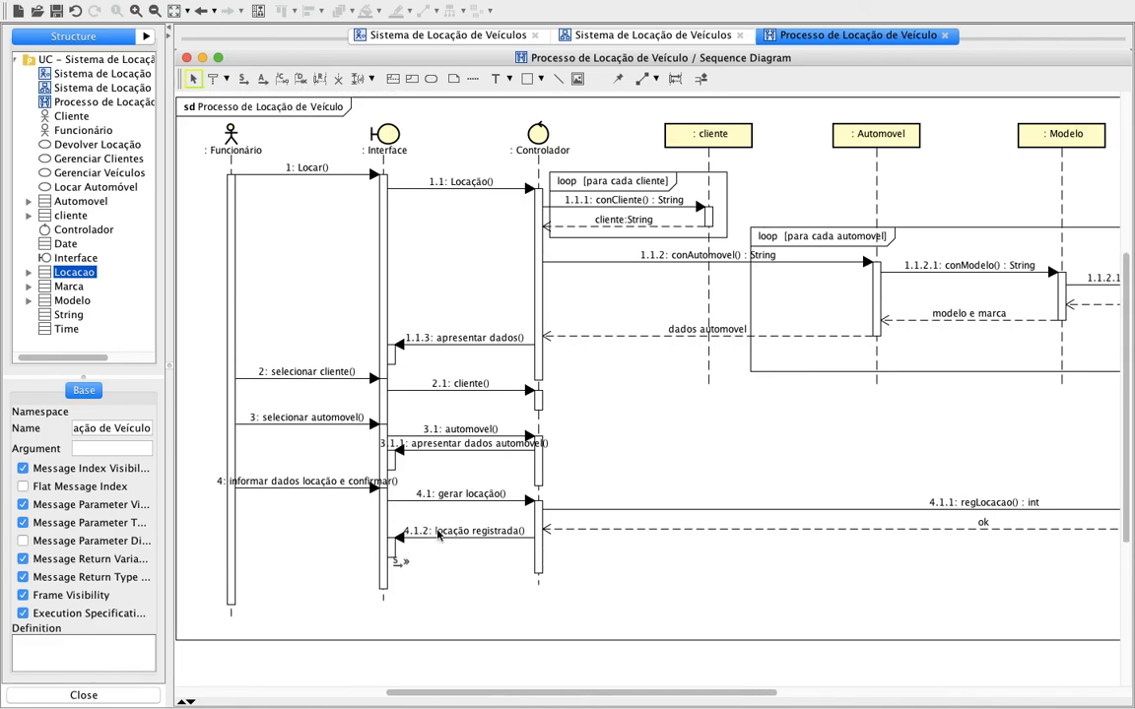